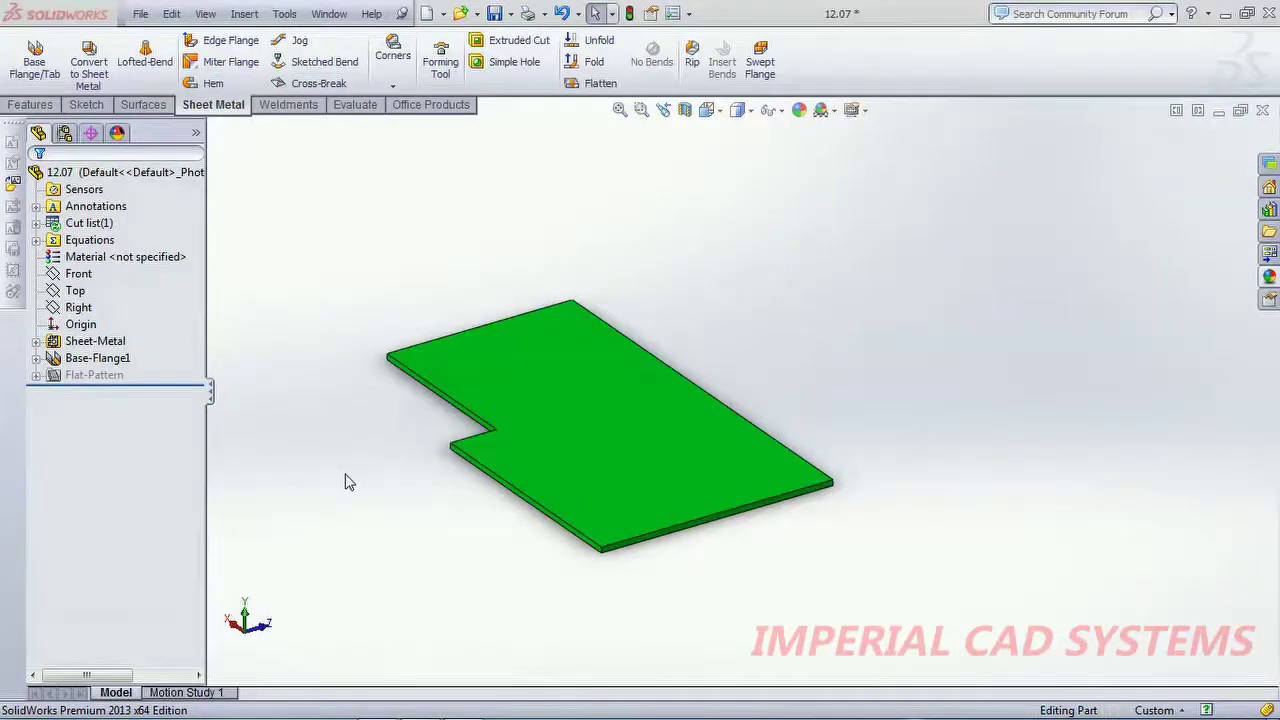
{"action": "left_click", "coordinate": [393, 86]}
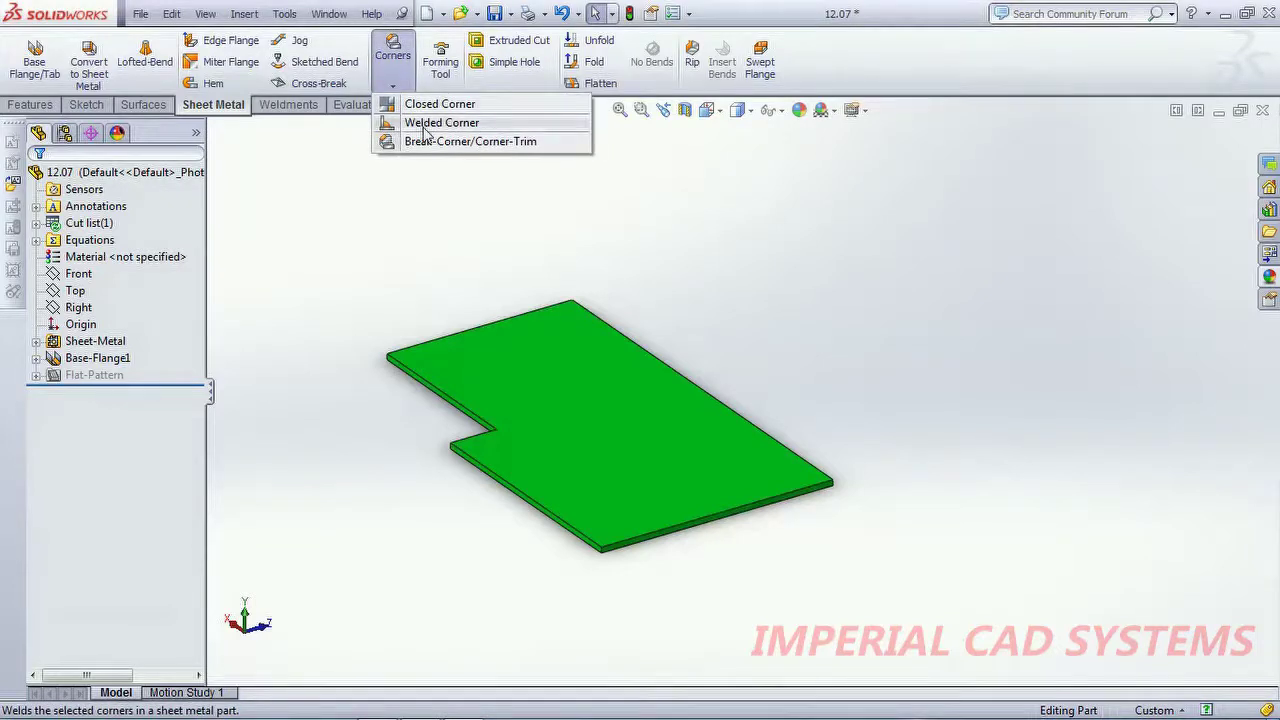
{"action": "left_click", "coordinate": [487, 238]}
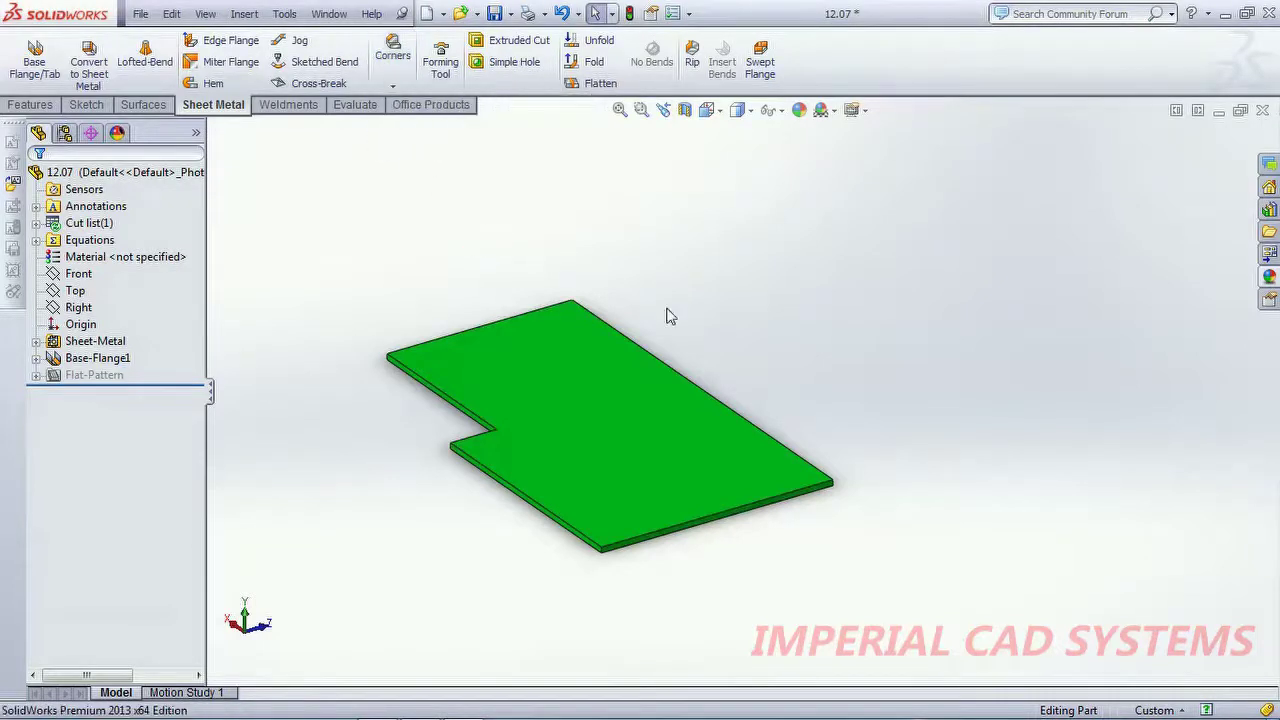
{"action": "middle_click_drag", "start_coordinate": [667, 310], "coordinate": [574, 312]}
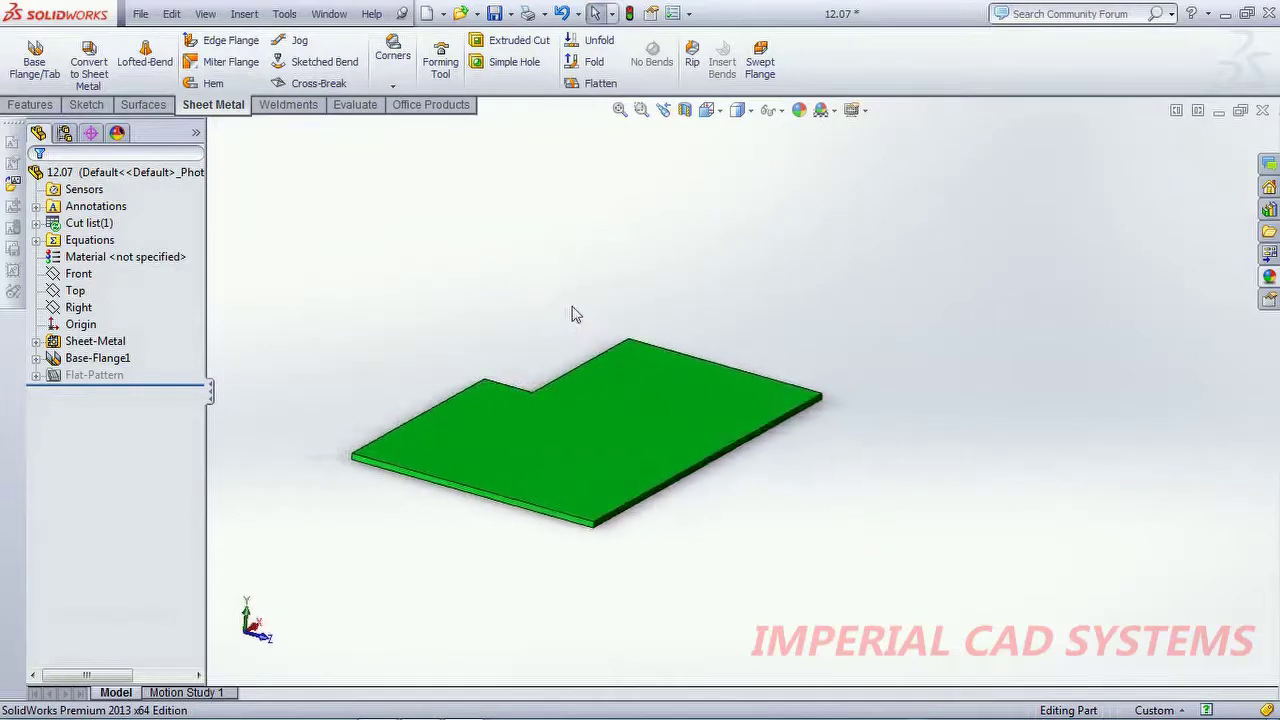
{"action": "scroll", "coordinate": [575, 315], "scroll_direction": "down", "scroll_amount": 1}
{"action": "scroll", "coordinate": [547, 382], "scroll_direction": "up", "scroll_amount": 3}
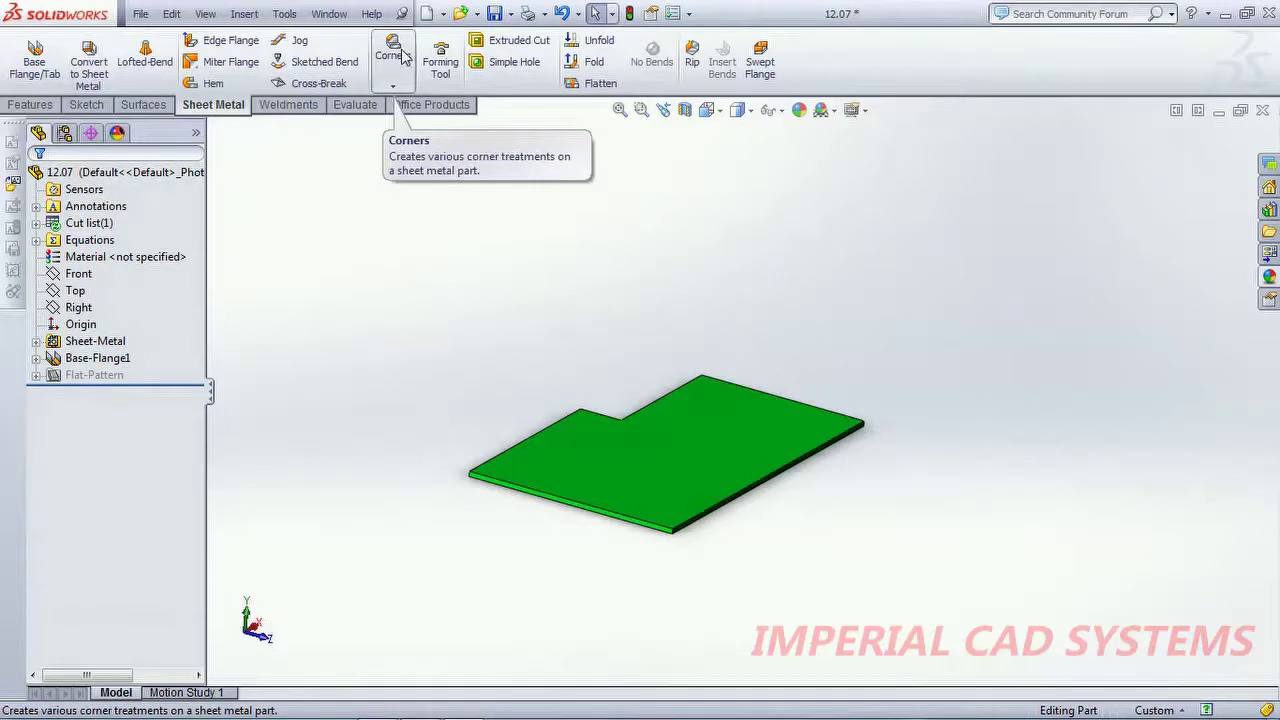
{"action": "left_click", "coordinate": [396, 82]}
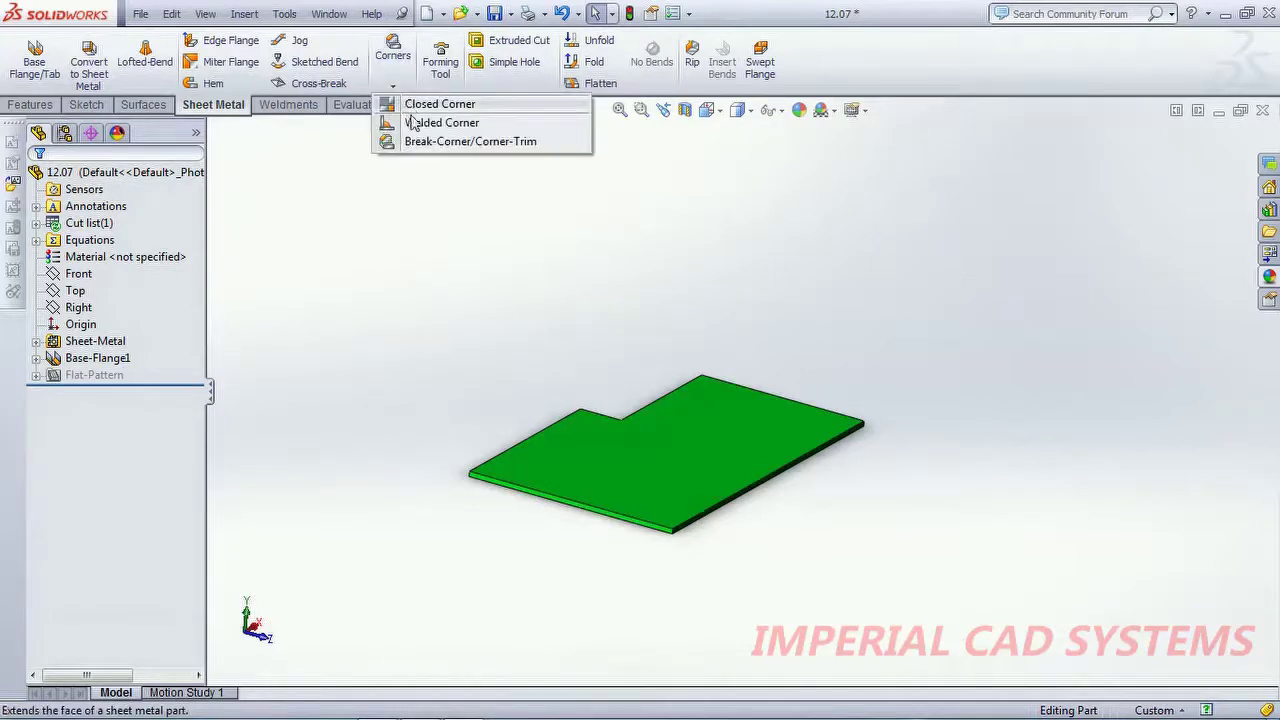
{"action": "left_click", "coordinate": [447, 264]}
{"action": "mouse_move", "coordinate": [582, 385]}
{"action": "middle_mouse_down"}
{"action": "mouse_move", "coordinate": [671, 420]}
{"action": "mouse_move", "coordinate": [577, 370]}
{"action": "middle_mouse_up"}
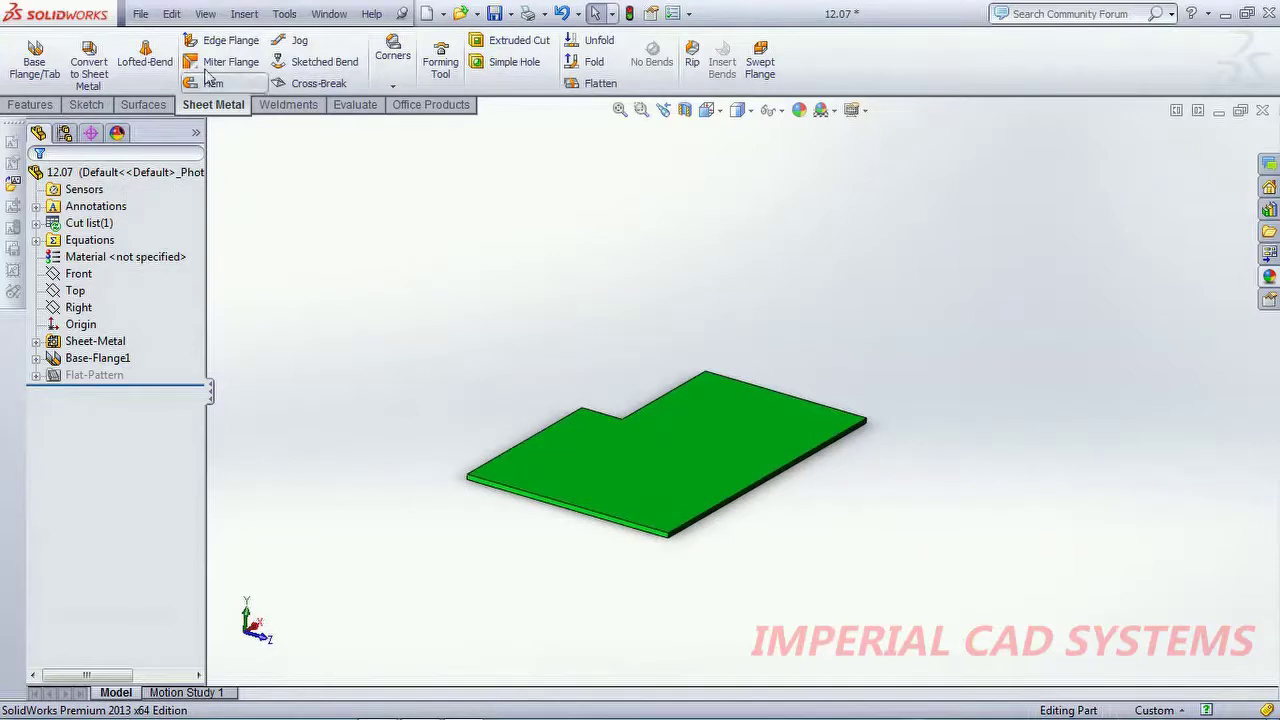
Start an edge flange on the plate's outer edge beside the notch, bent up with a length of 50 mm.
{"action": "left_click", "coordinate": [220, 41]}
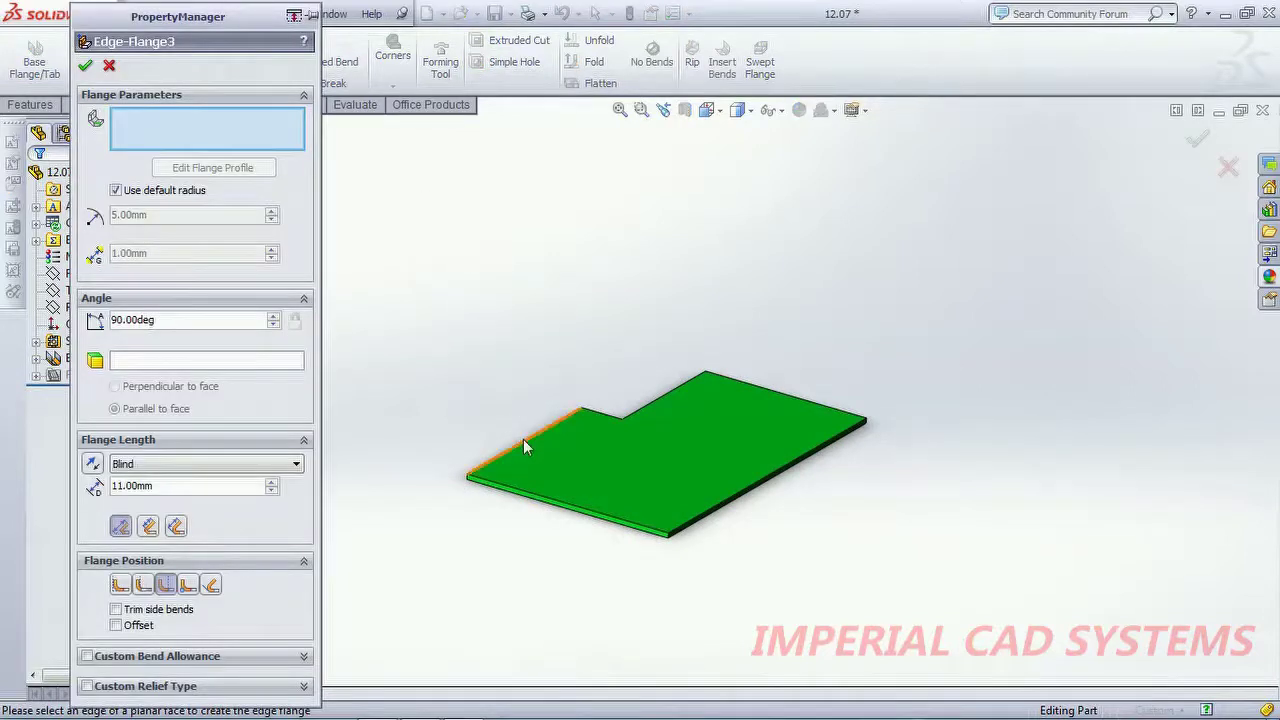
{"action": "left_click", "coordinate": [523, 439]}
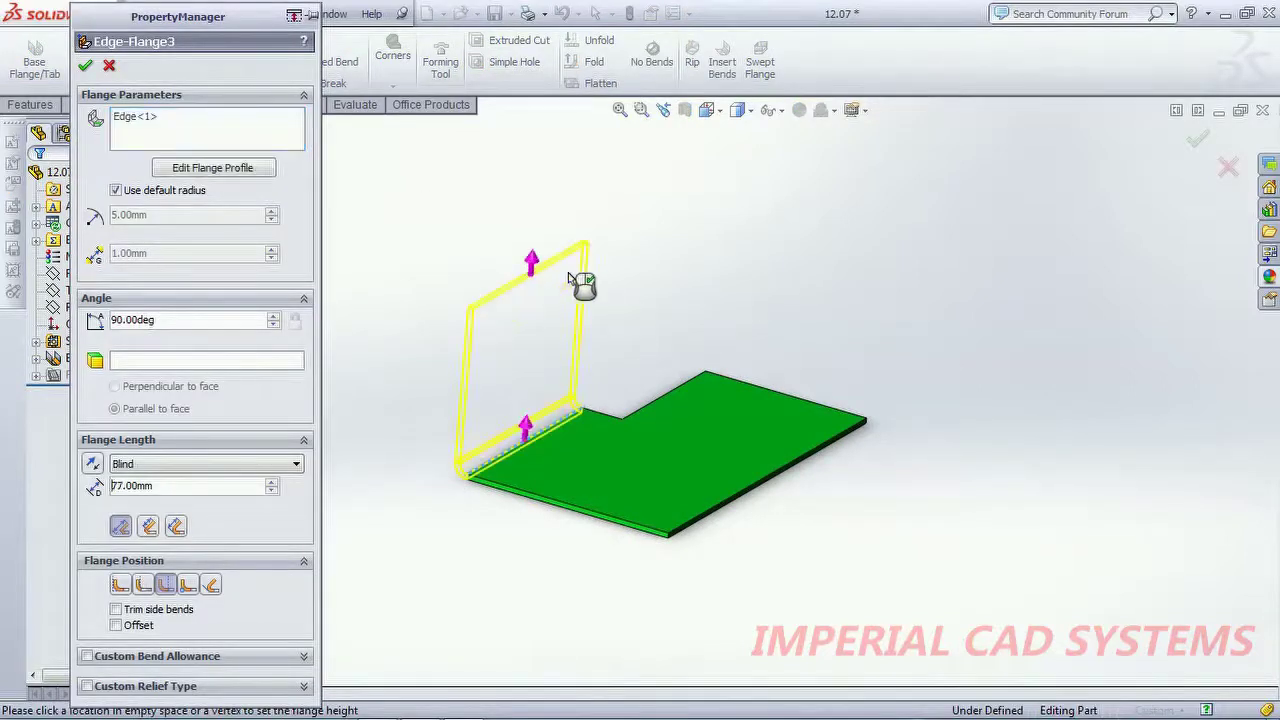
{"action": "left_click", "coordinate": [551, 312]}
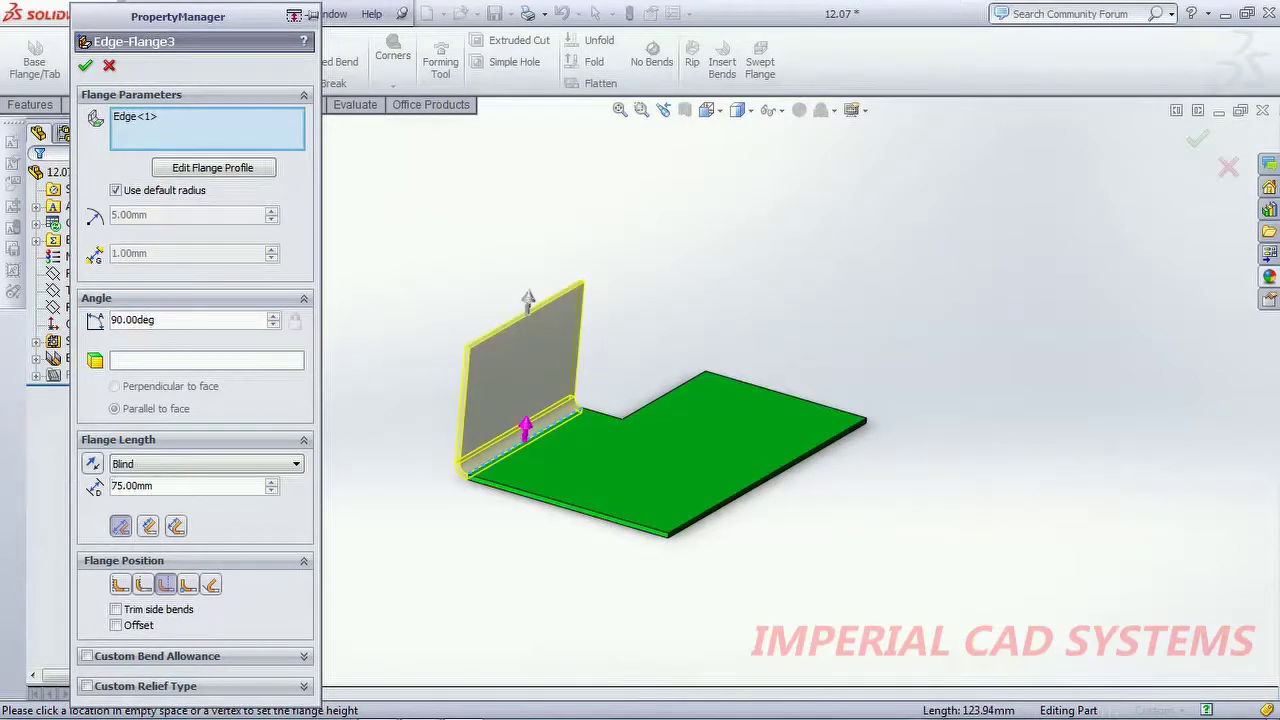
{"action": "type", "text": "50"}
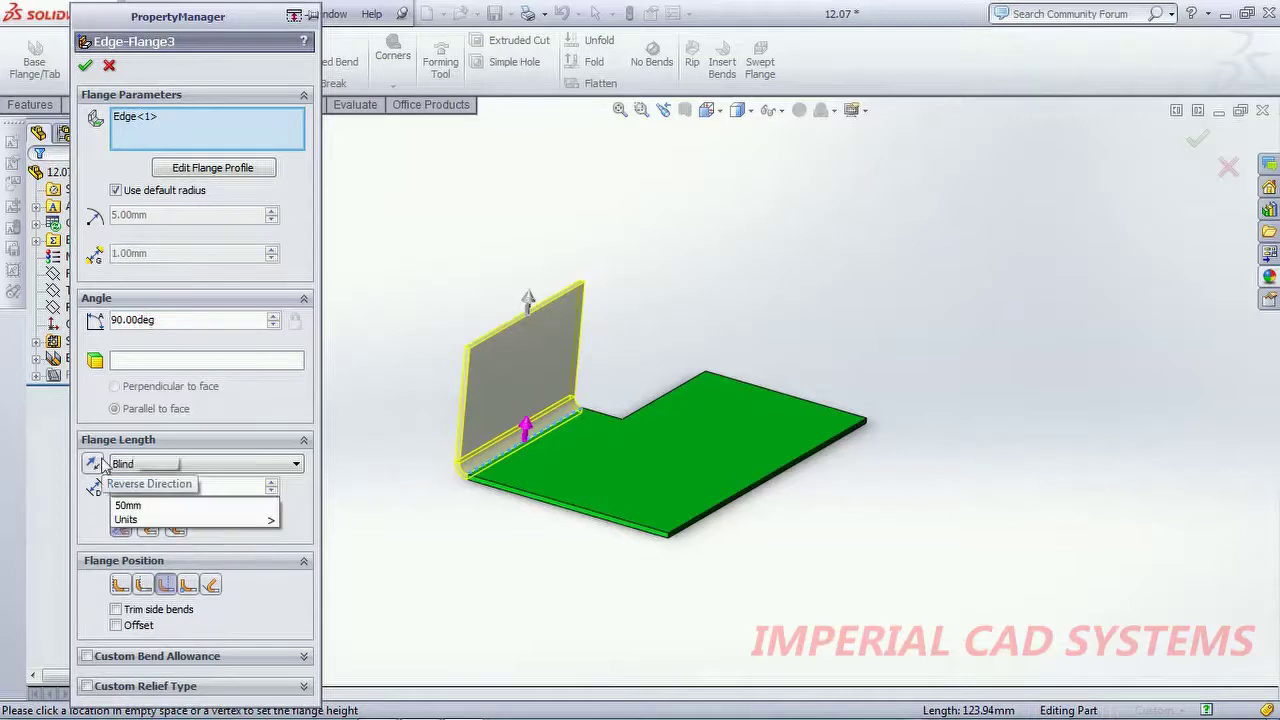
{"action": "left_click", "coordinate": [291, 498]}
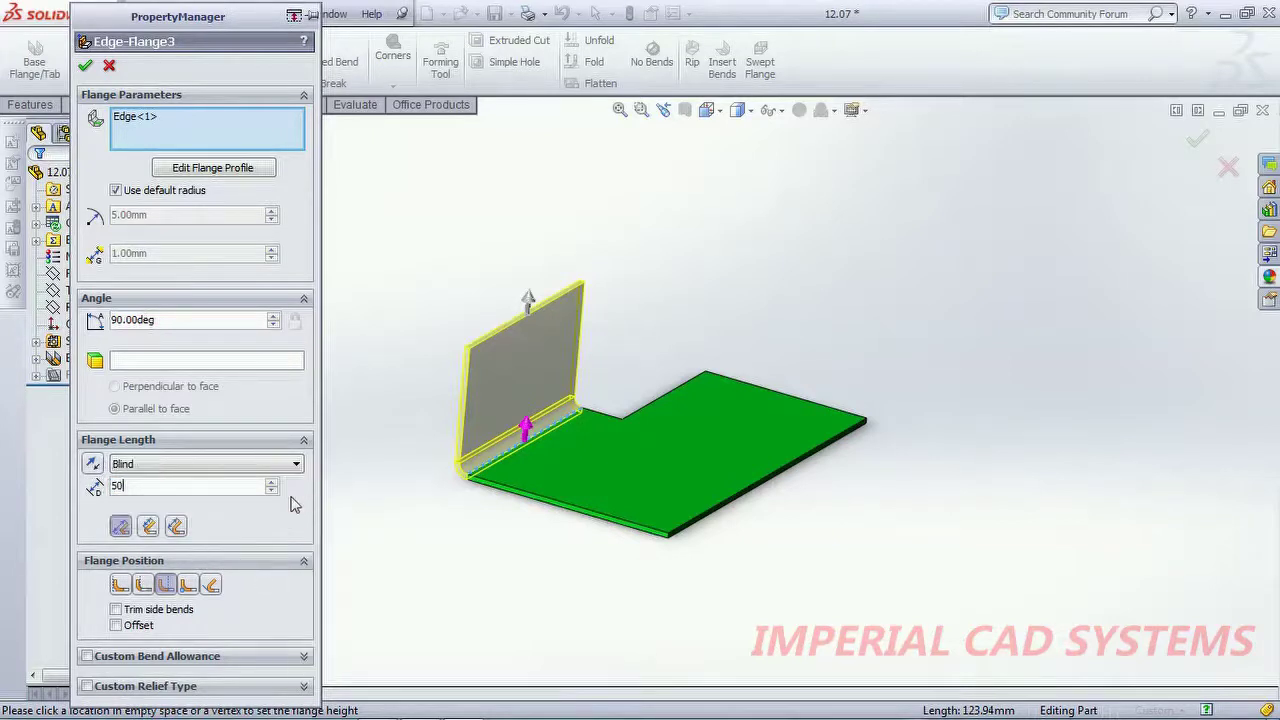
Try the Material Inside position for the flange and return it to Bend Outside.
{"action": "left_click", "coordinate": [166, 588]}
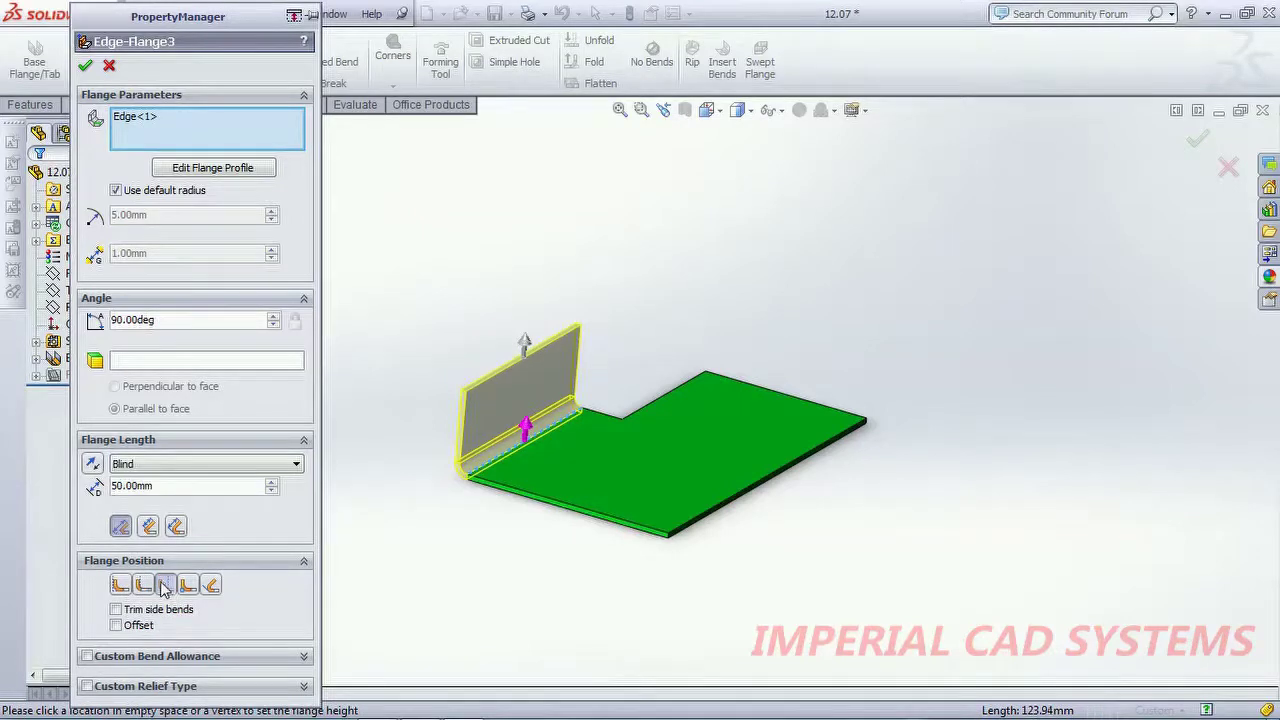
{"action": "left_click", "coordinate": [121, 587]}
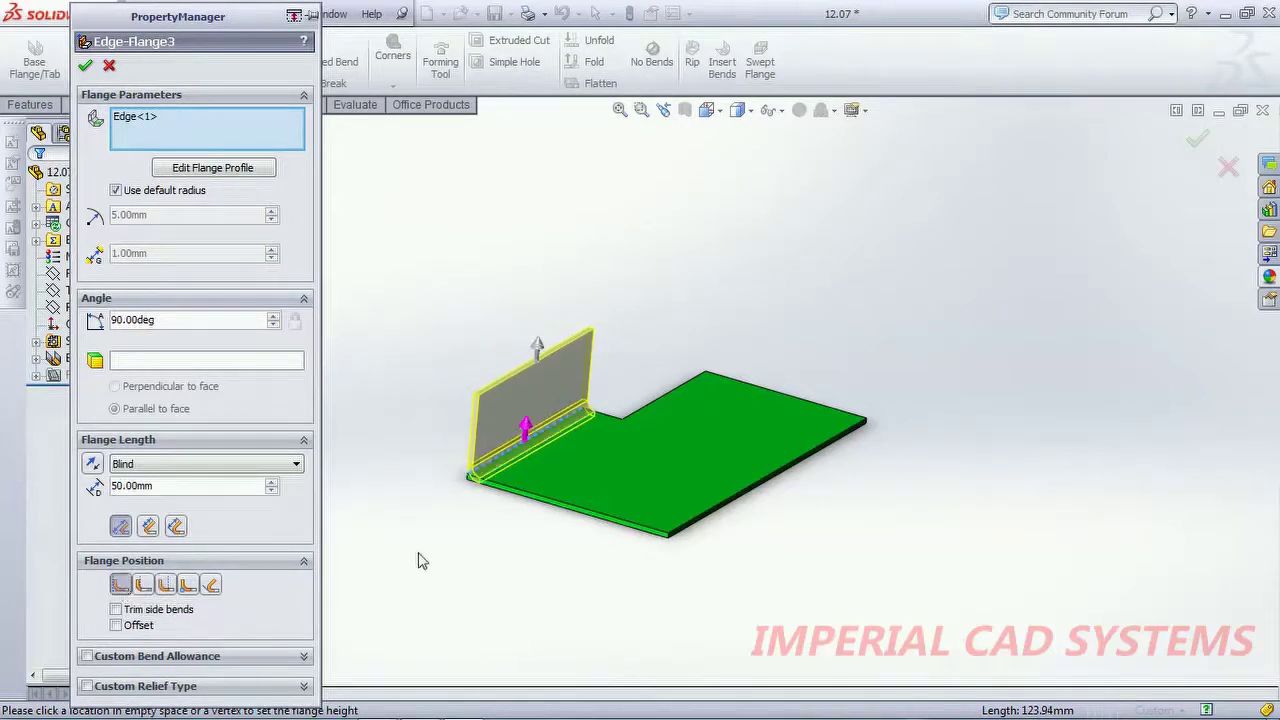
{"action": "scroll", "coordinate": [471, 491], "scroll_direction": "up", "scroll_amount": 3}
{"action": "scroll", "coordinate": [654, 443], "scroll_direction": "down", "scroll_amount": 4}
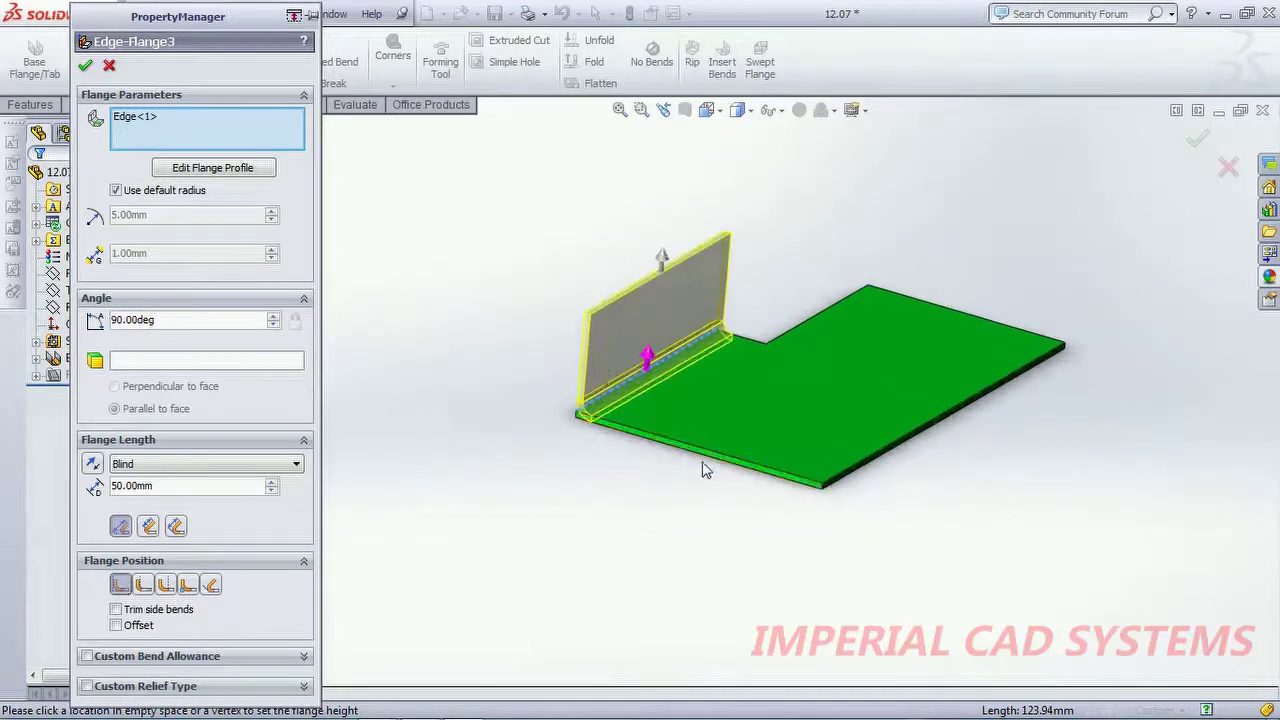
{"action": "middle_click_drag", "start_coordinate": [705, 470], "coordinate": [749, 443]}
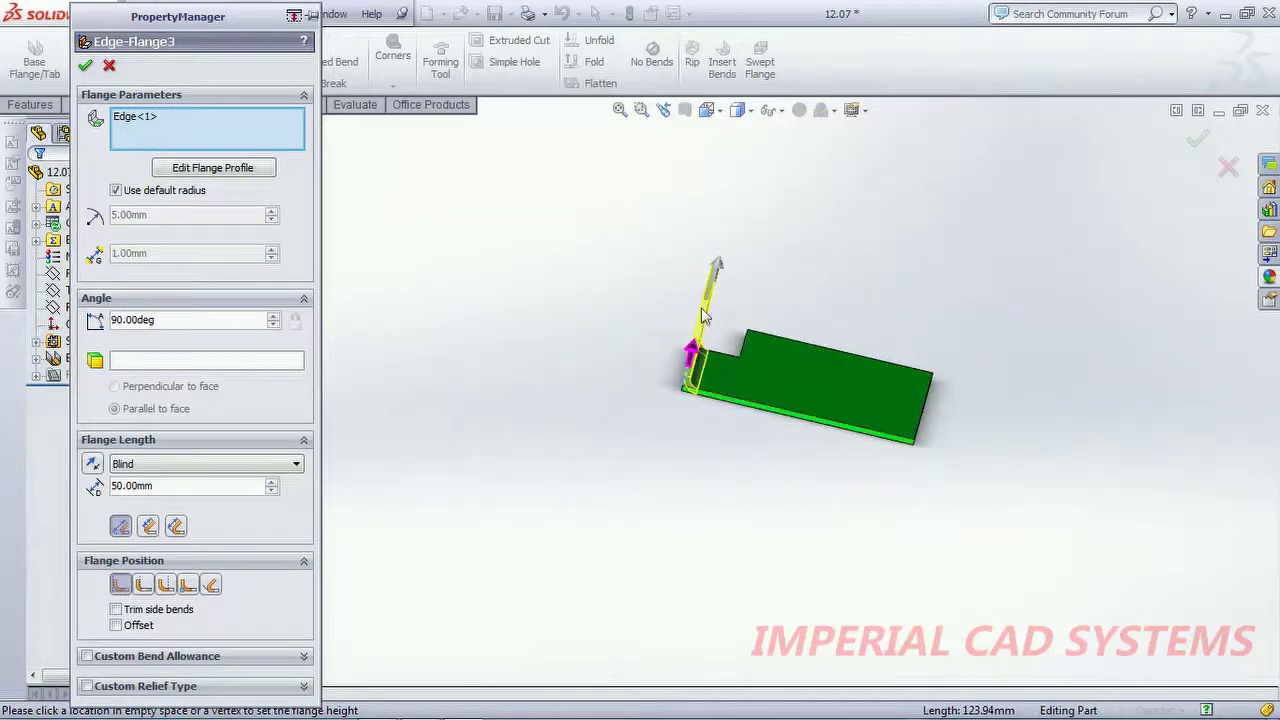
{"action": "scroll", "coordinate": [715, 325], "scroll_direction": "up", "scroll_amount": 2}
{"action": "scroll", "coordinate": [757, 309], "scroll_direction": "down", "scroll_amount": 5}
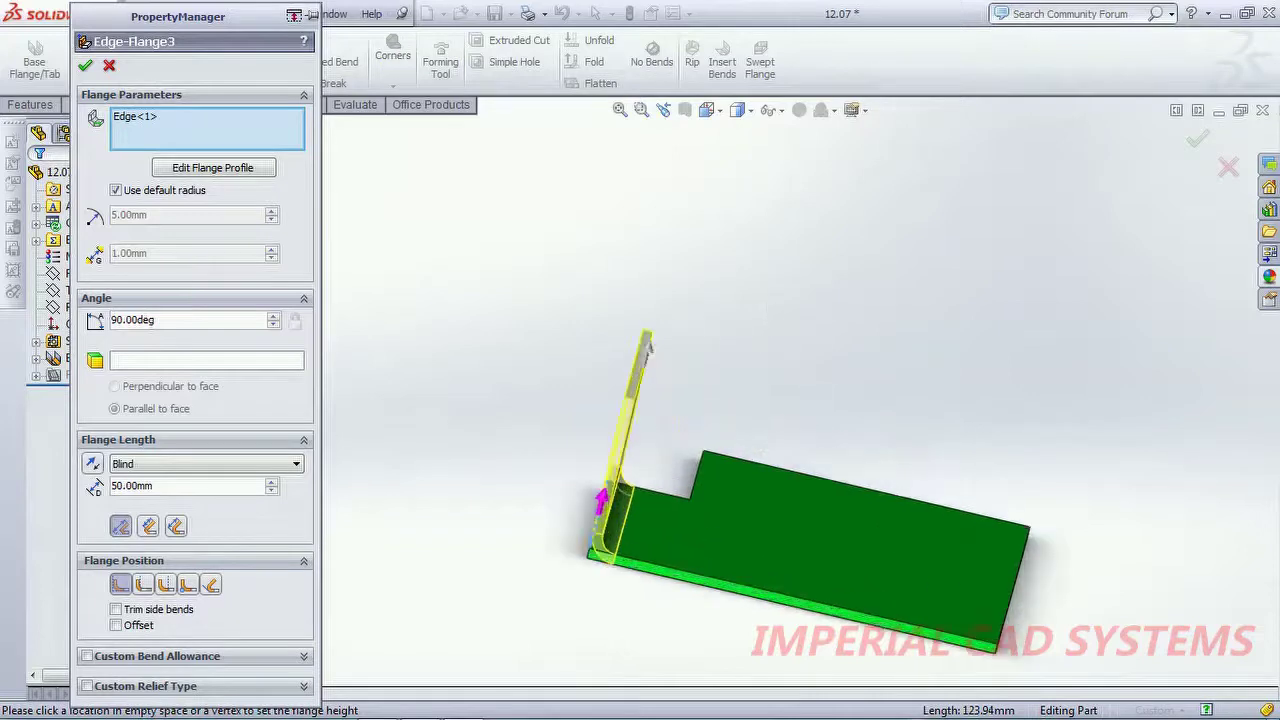
{"action": "left_click", "coordinate": [166, 586]}
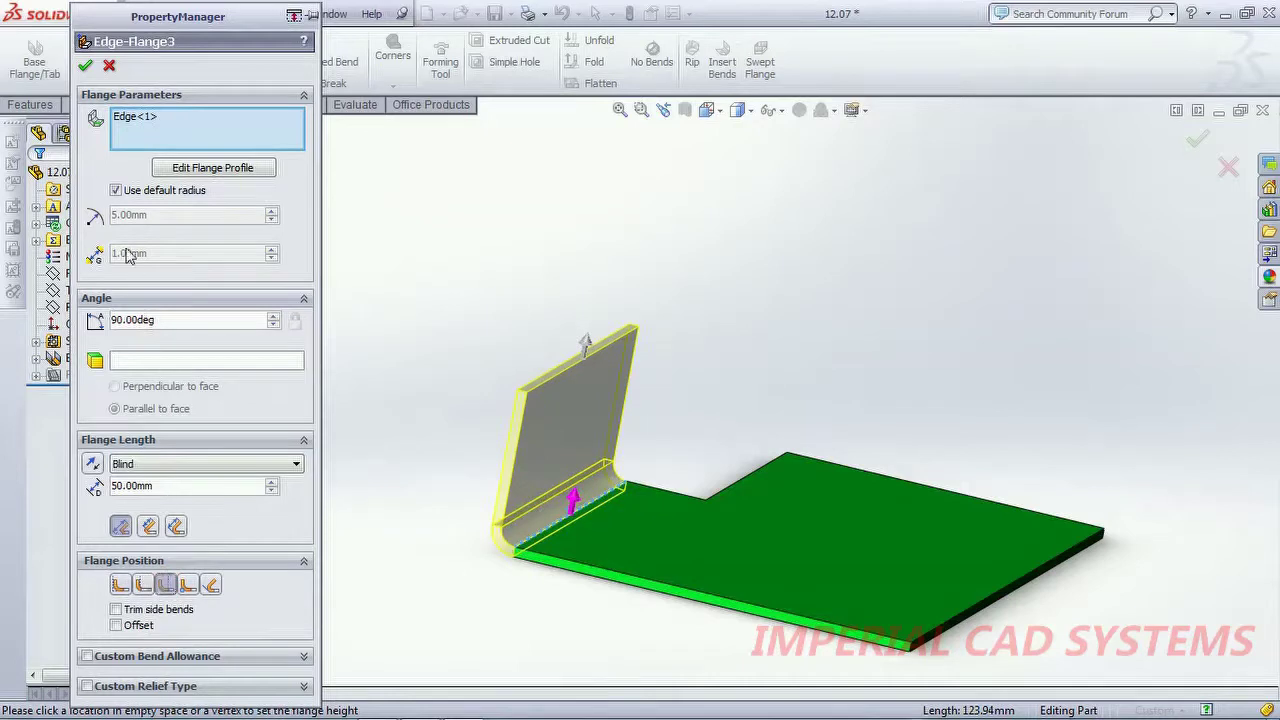
Override the flange's default bend radius with 3 mm and complete the edge flange.
{"action": "left_click", "coordinate": [115, 191]}
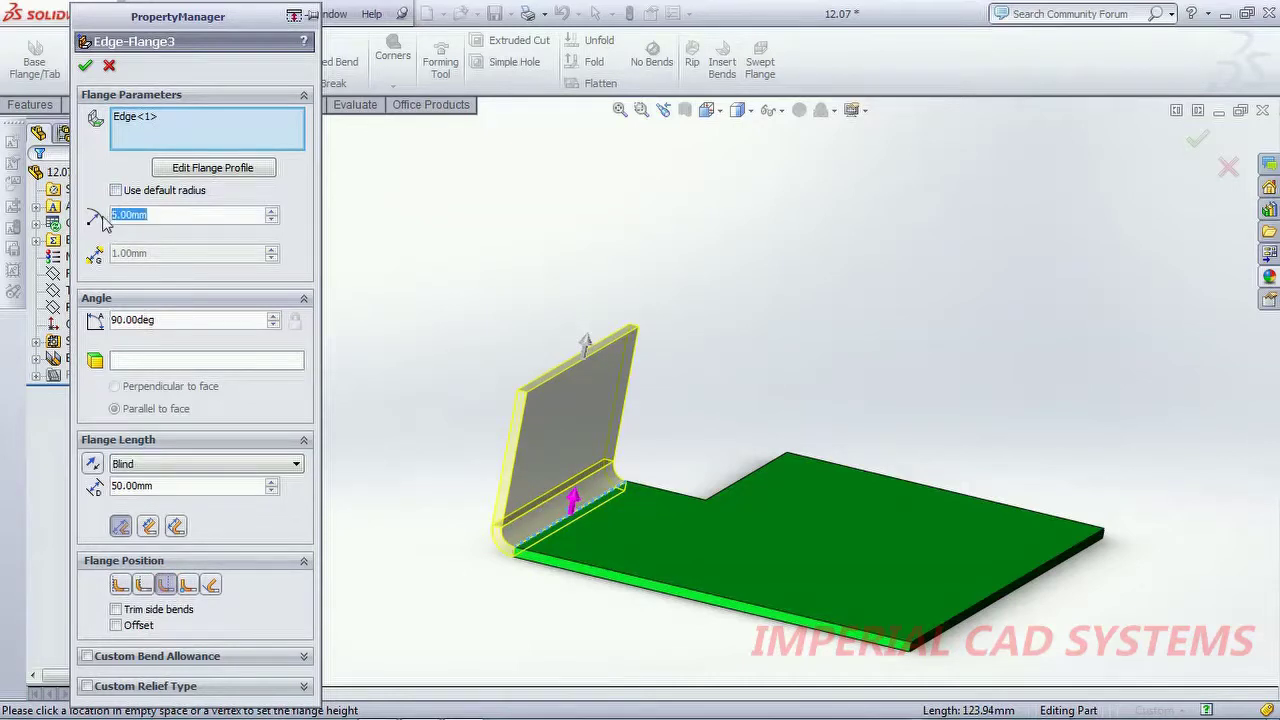
{"action": "type", "text": "3"}
{"action": "key", "text": "Return"}
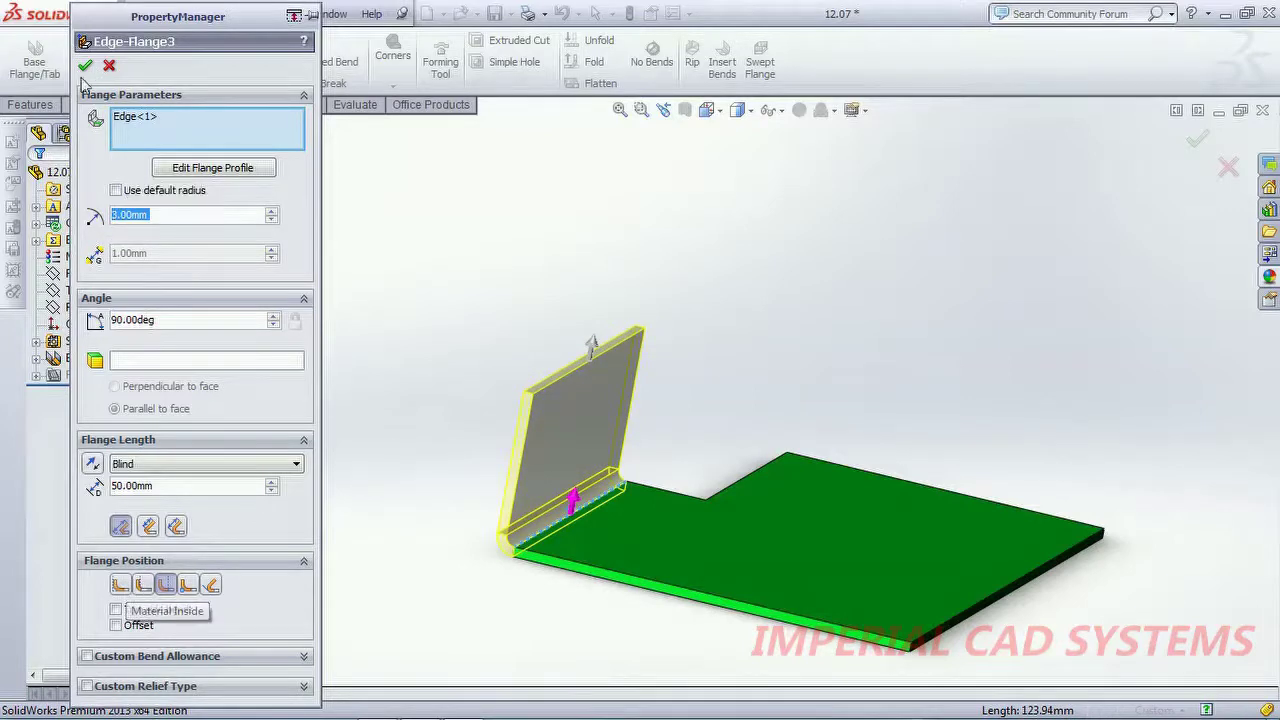
{"action": "key", "text": "Return"}
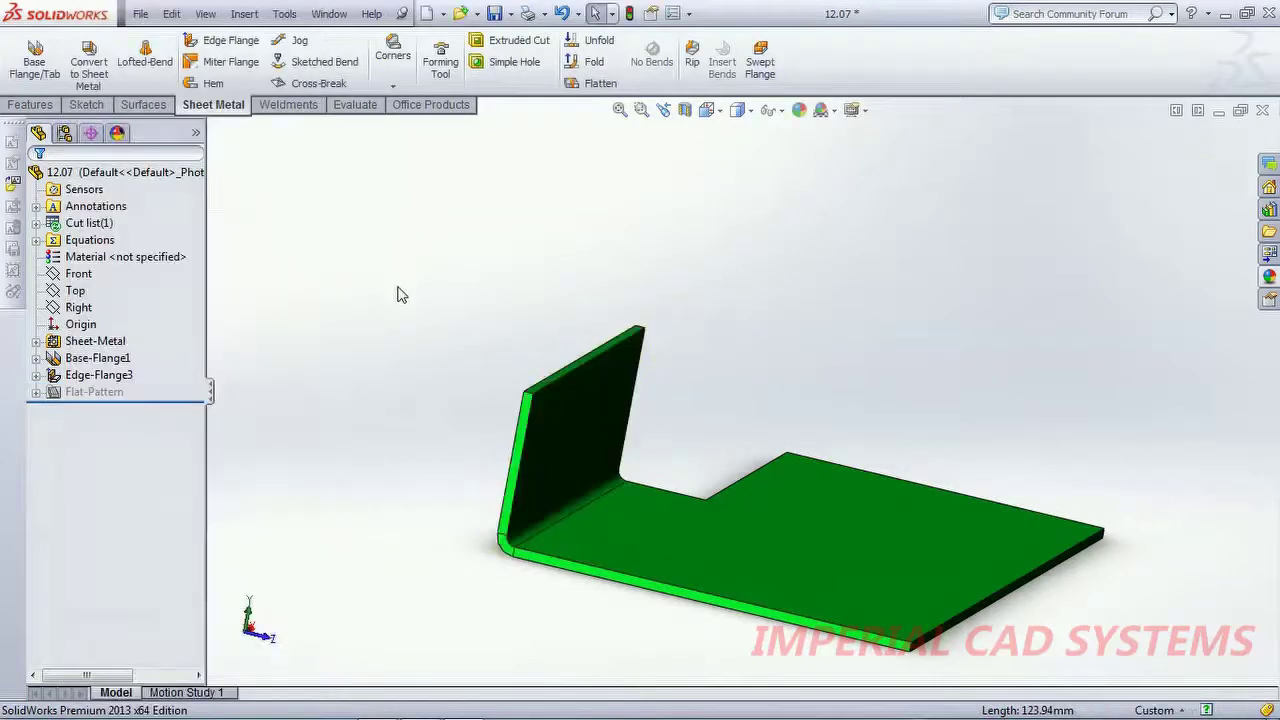
Add a 75 mm long edge flange on the adjacent plate edge that meets the first flange at the corner.
{"action": "middle_click_drag", "start_coordinate": [403, 314], "coordinate": [373, 303]}
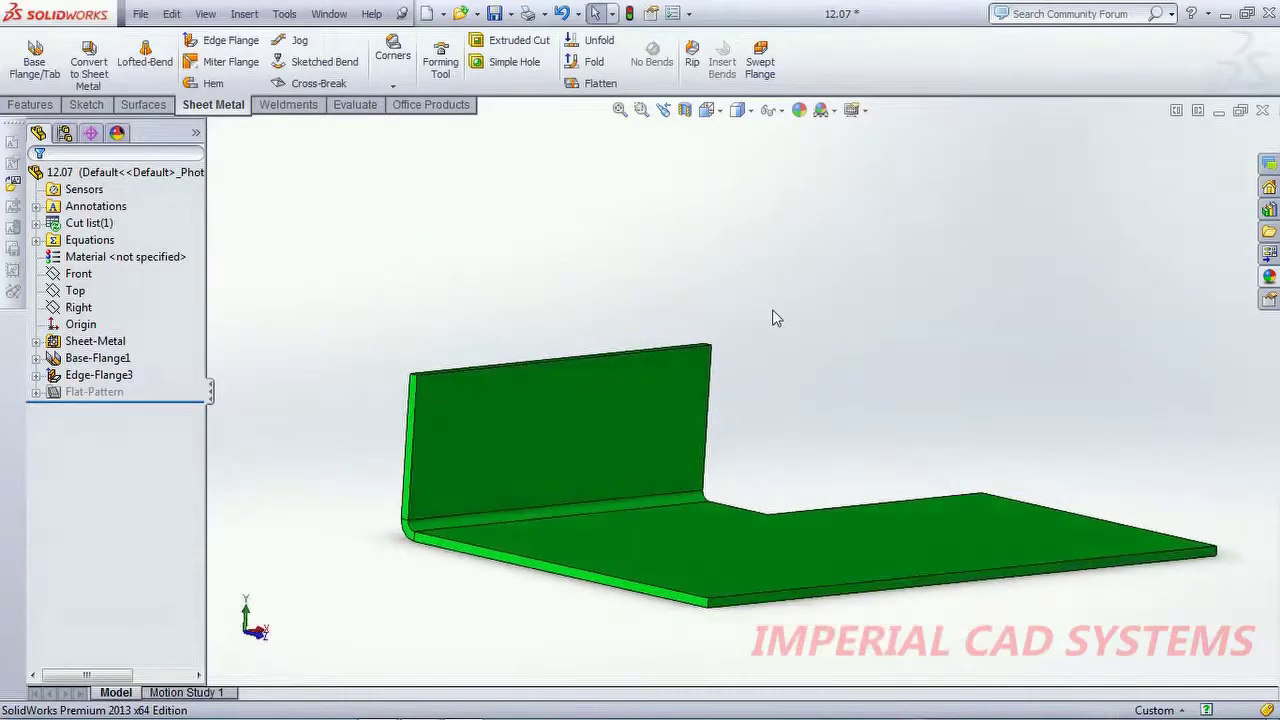
{"action": "mouse_move", "coordinate": [772, 309]}
{"action": "middle_mouse_down"}
{"action": "mouse_move", "coordinate": [808, 403]}
{"action": "mouse_move", "coordinate": [785, 398]}
{"action": "middle_mouse_up"}
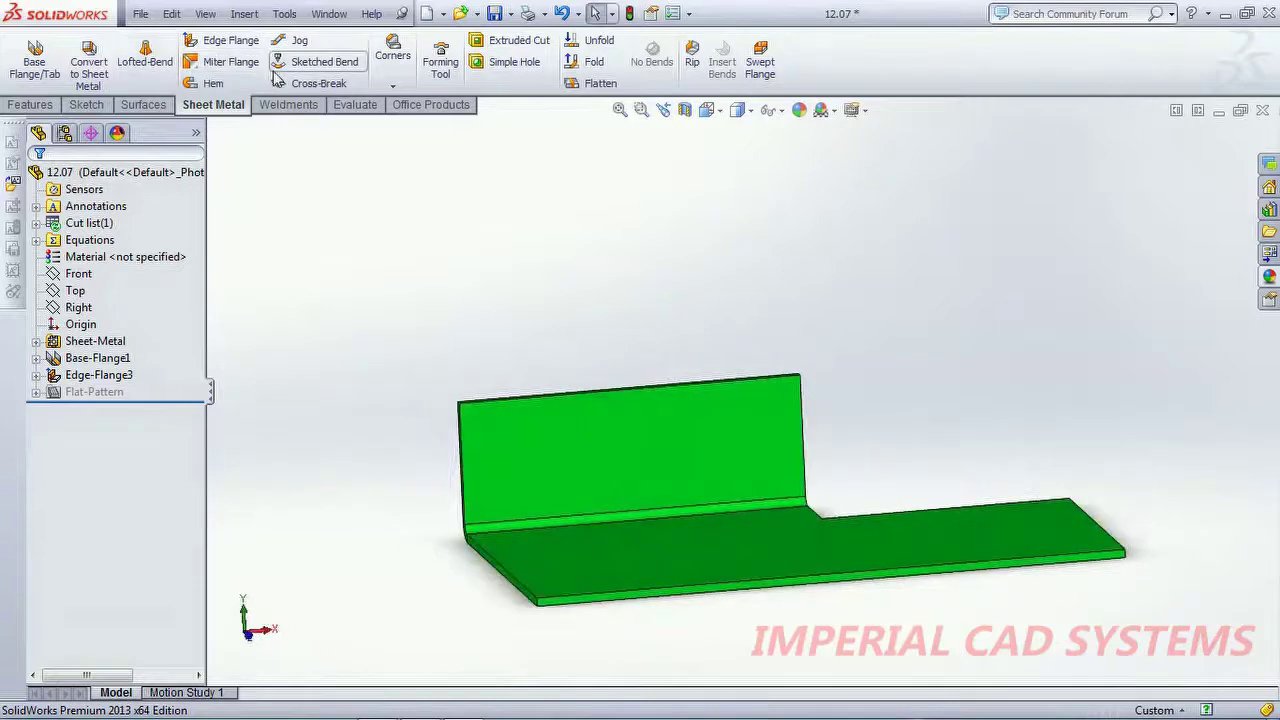
{"action": "left_click", "coordinate": [224, 40]}
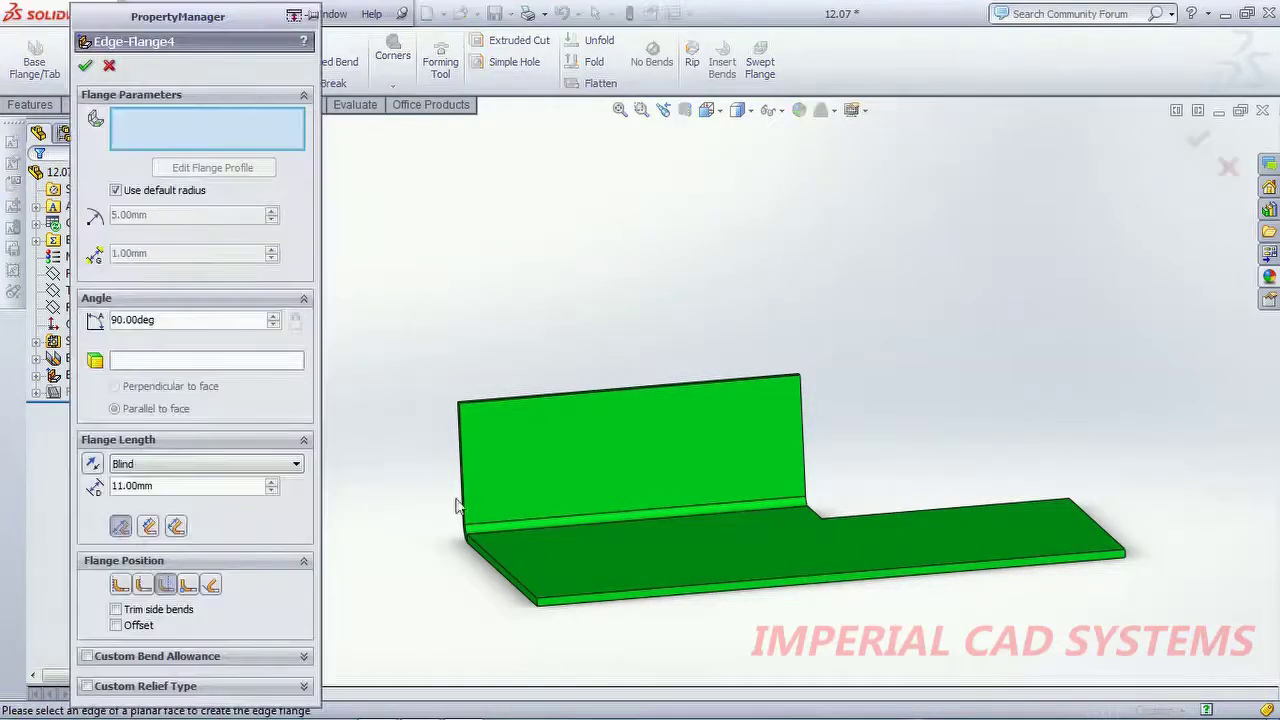
{"action": "left_click", "coordinate": [489, 550]}
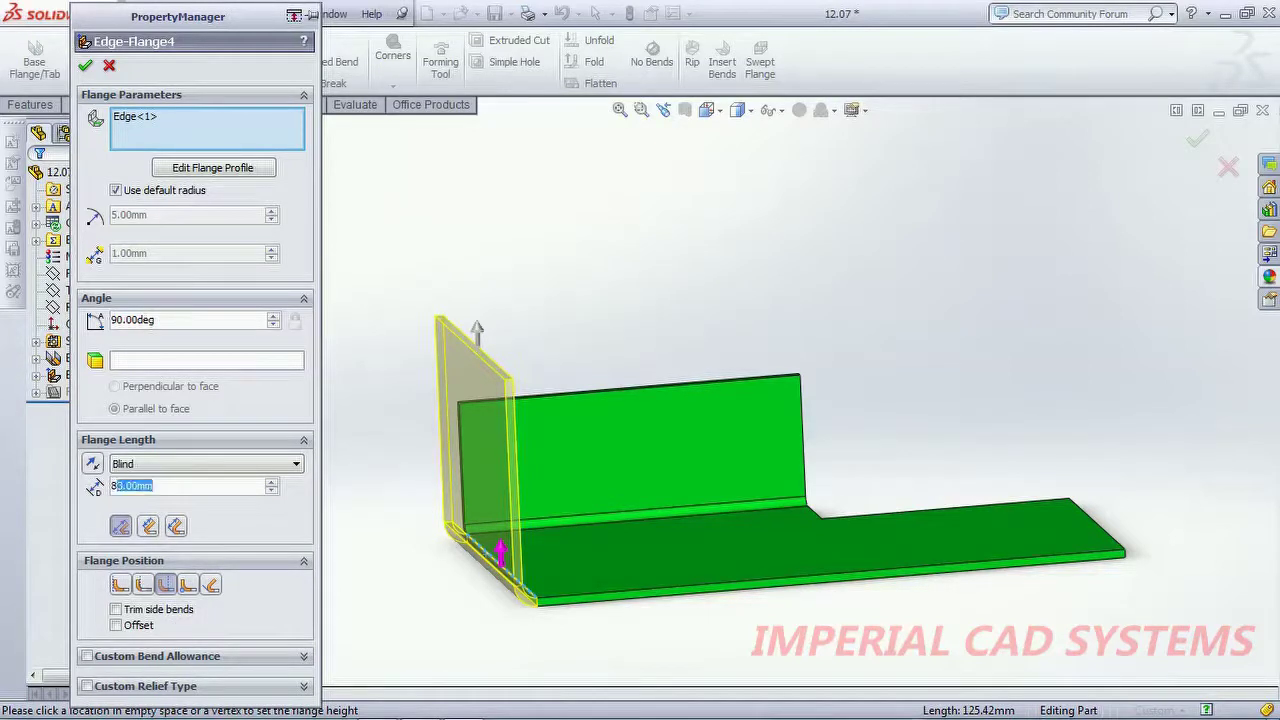
{"action": "type", "text": "7"}
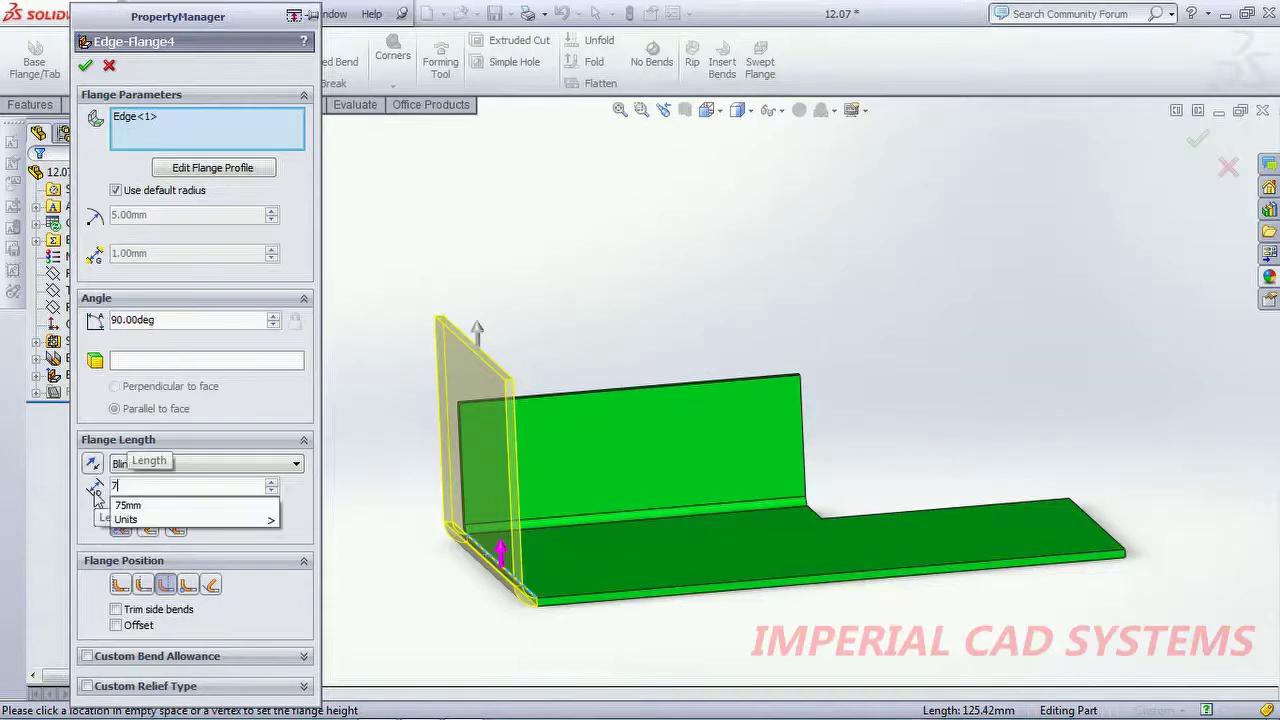
{"action": "type", "text": "5"}
{"action": "key", "text": "Return"}
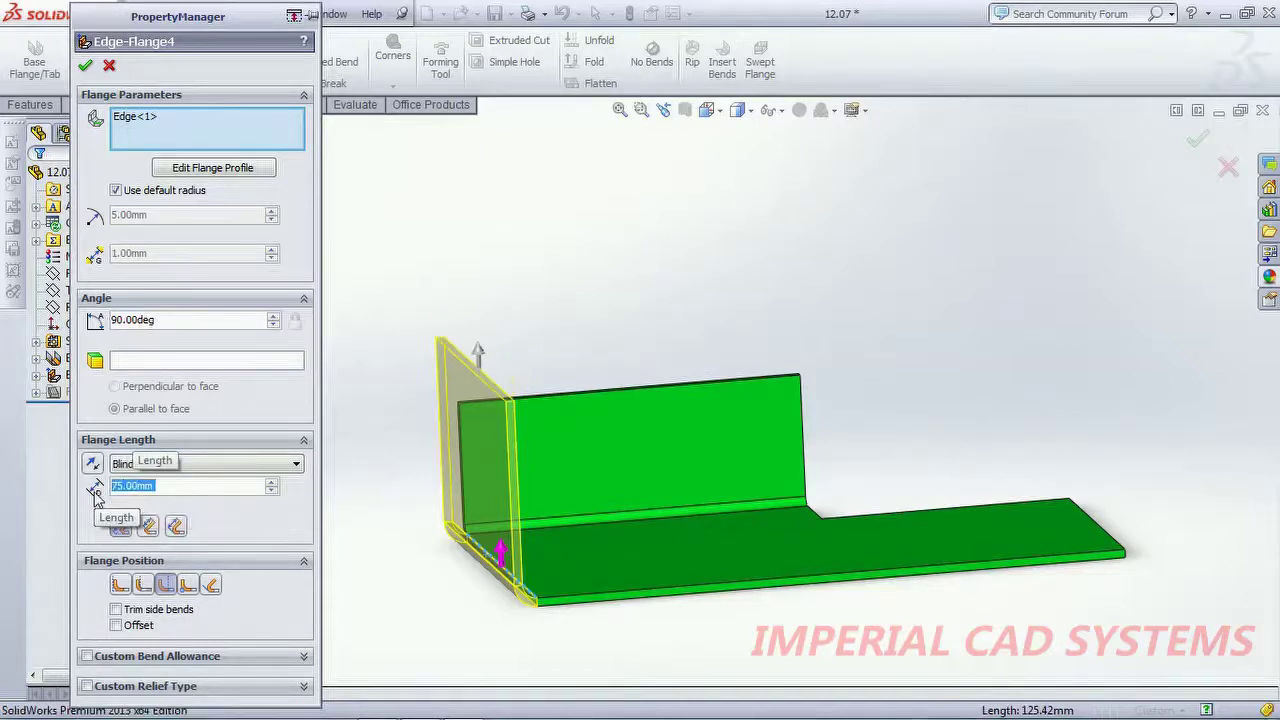
{"action": "left_click", "coordinate": [85, 65]}
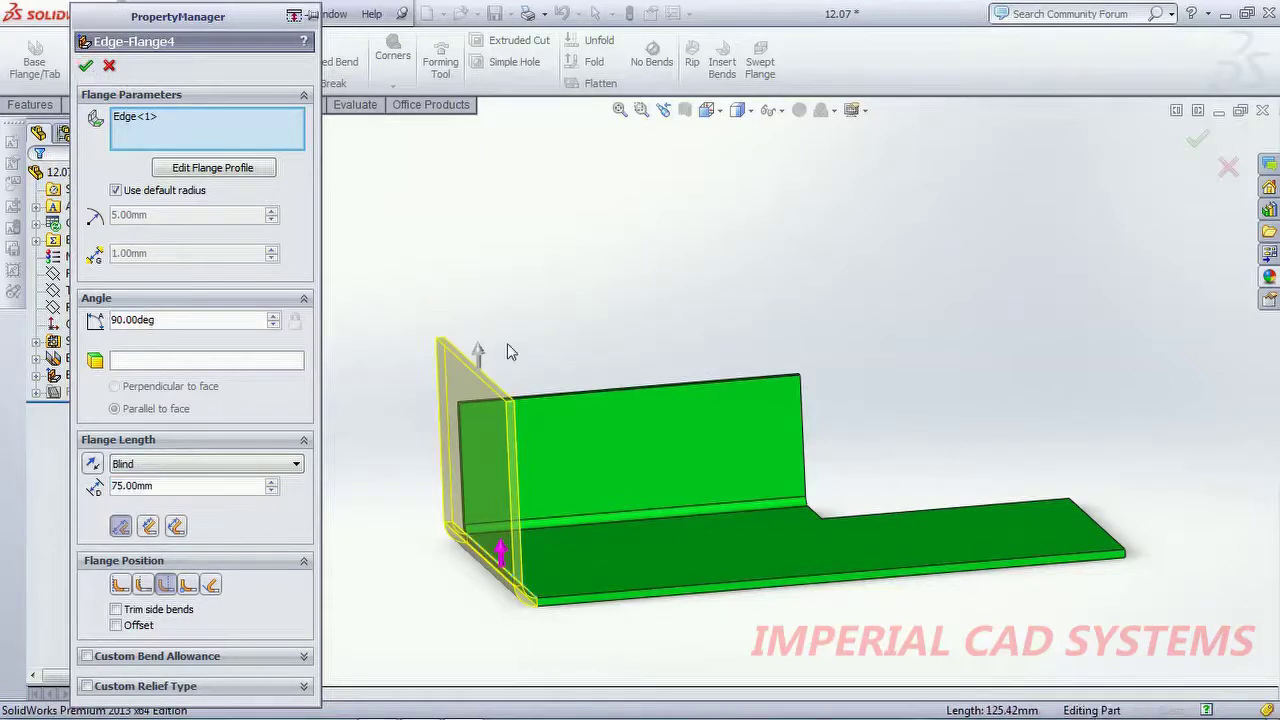
Examine the open corner gap between the two edge flanges from the outside.
{"action": "middle_click_drag", "start_coordinate": [507, 359], "coordinate": [1195, 567]}
{"action": "scroll", "coordinate": [1150, 551], "scroll_direction": "up", "scroll_amount": 3}
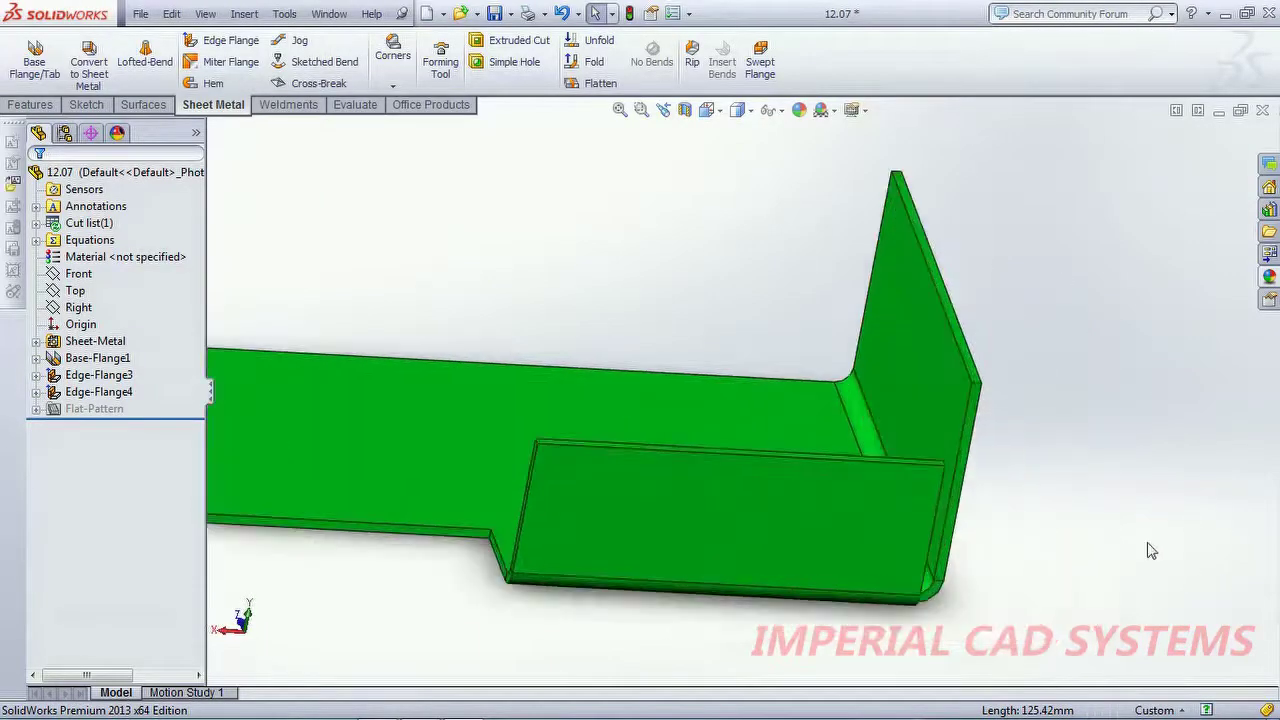
{"action": "middle_click_drag", "start_coordinate": [1078, 551], "coordinate": [1000, 512]}
{"action": "scroll", "coordinate": [890, 512], "scroll_direction": "up", "scroll_amount": 2}
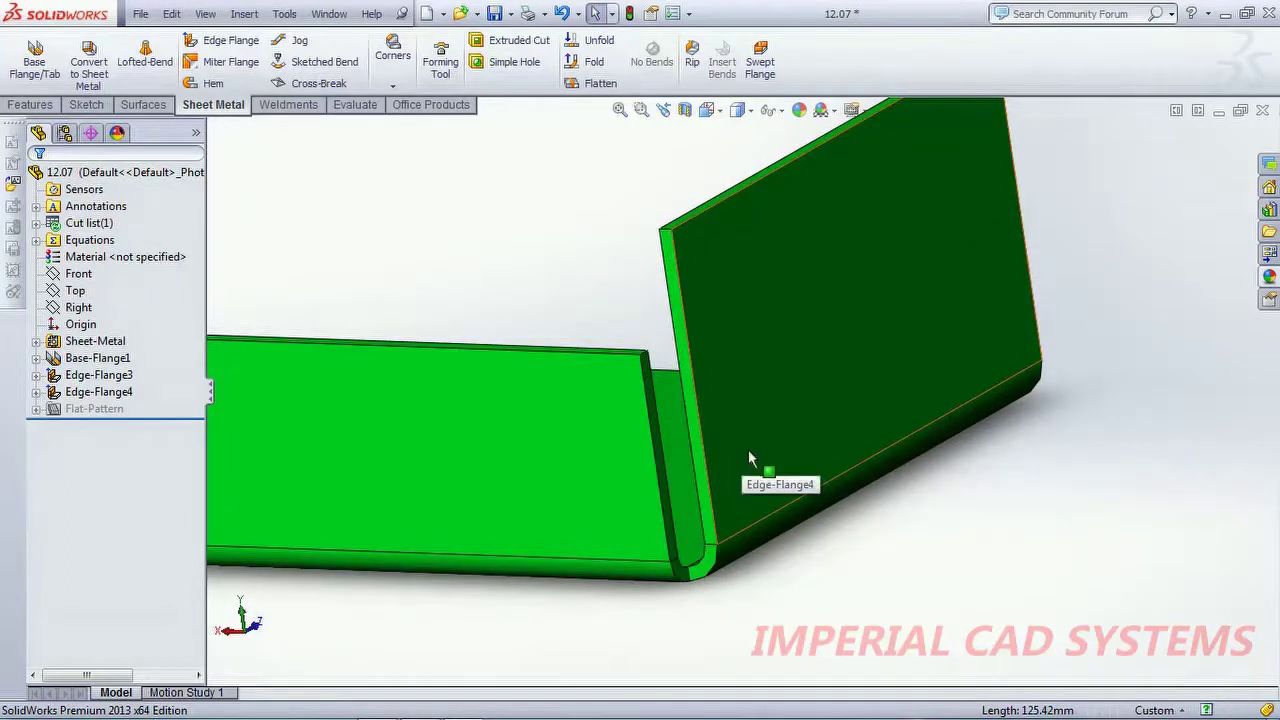
{"action": "scroll", "coordinate": [668, 485], "scroll_direction": "up", "scroll_amount": 1}
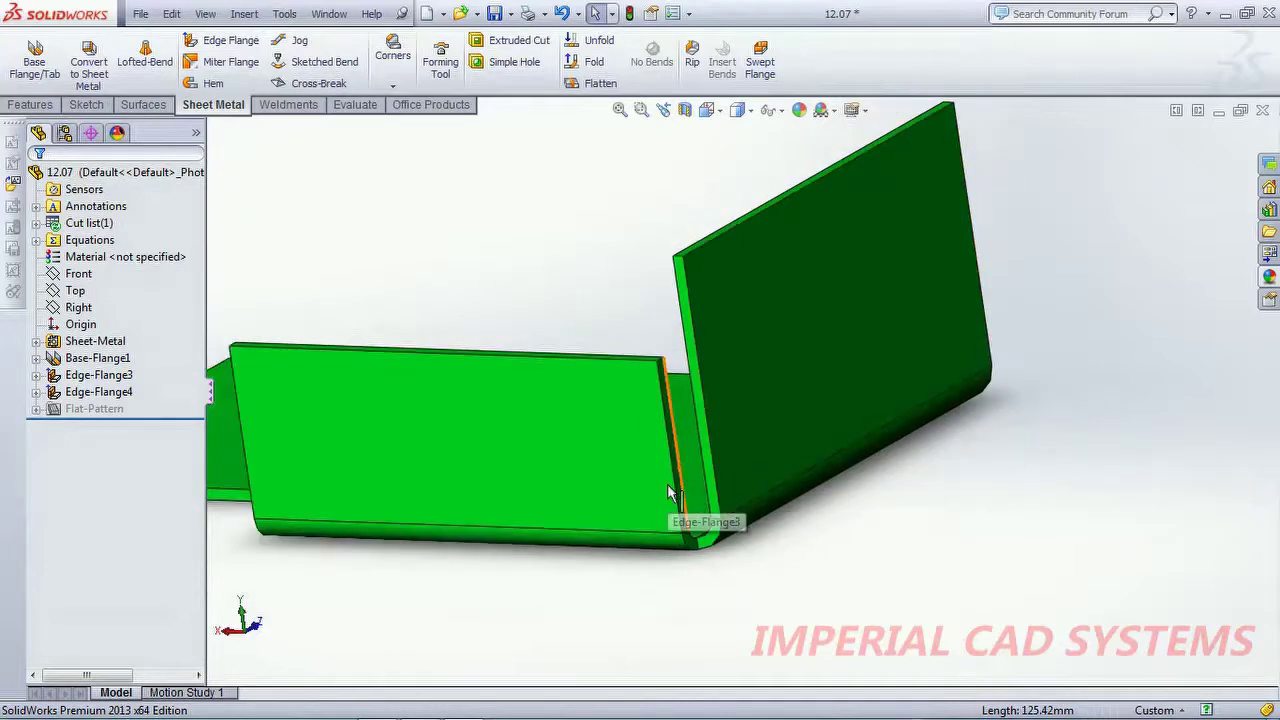
{"action": "middle_click_drag", "start_coordinate": [789, 543], "coordinate": [609, 442]}
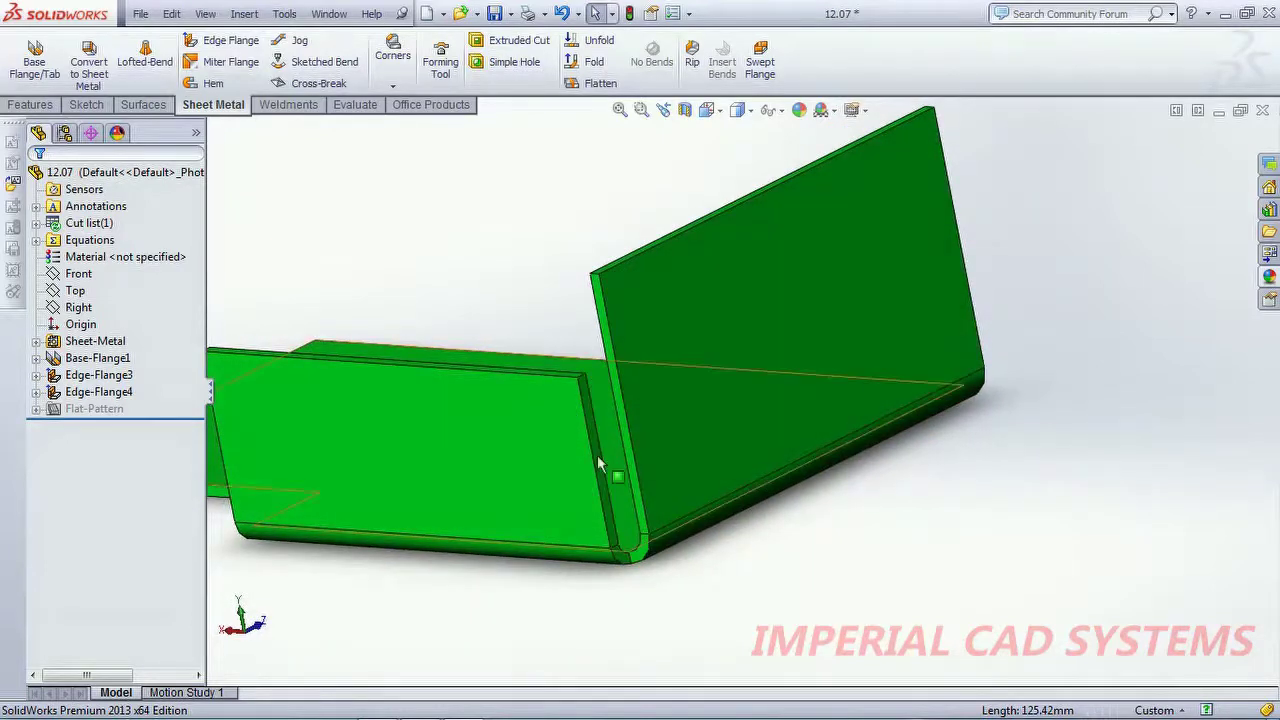
{"action": "left_click", "coordinate": [642, 449]}
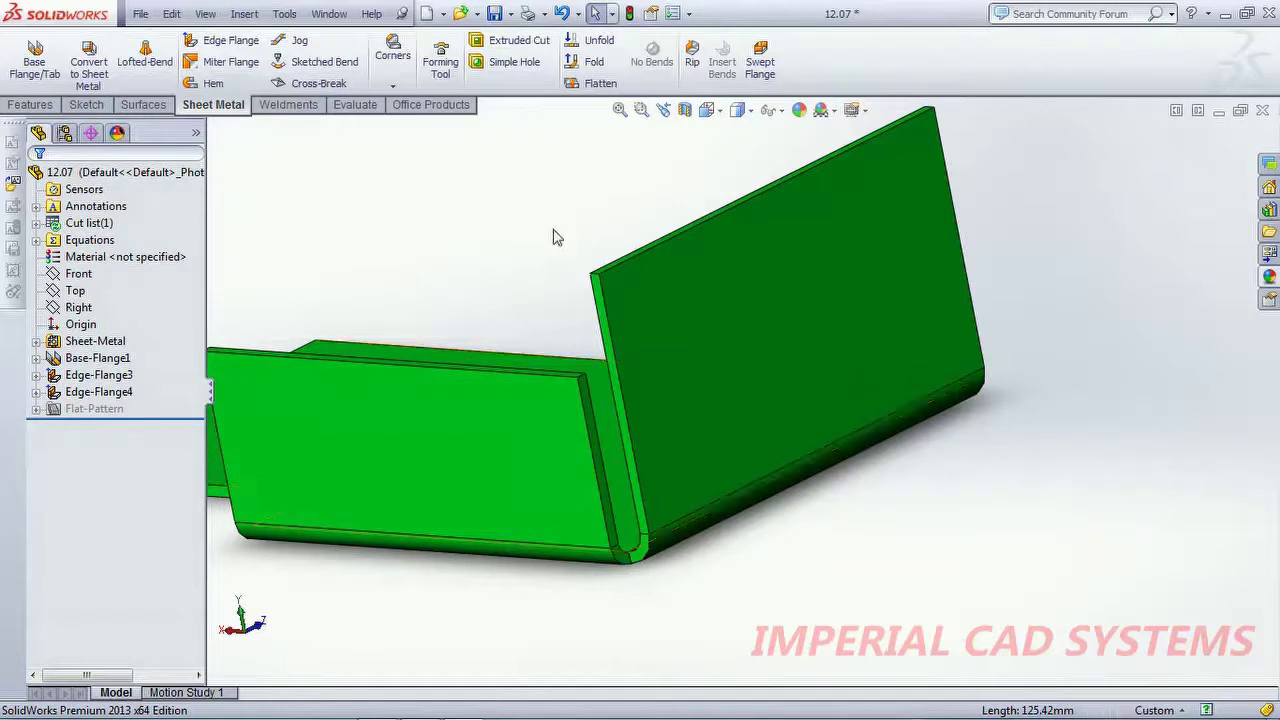
{"action": "middle_click_drag", "start_coordinate": [635, 484], "coordinate": [660, 464]}
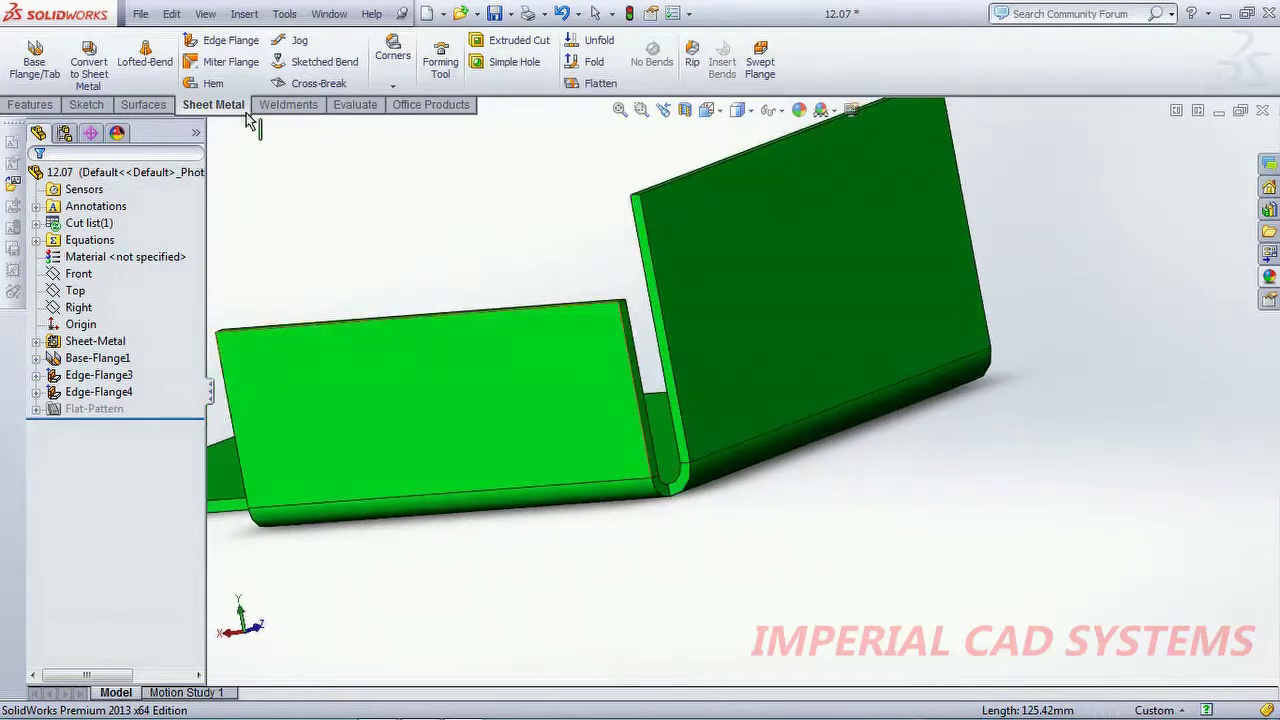
Close the corner between the two edge flanges by extending the taller flange's side face with Overlap, a 0.10 mm gap and ratio 0.2.
{"action": "left_click", "coordinate": [386, 85]}
{"action": "left_click", "coordinate": [410, 108]}
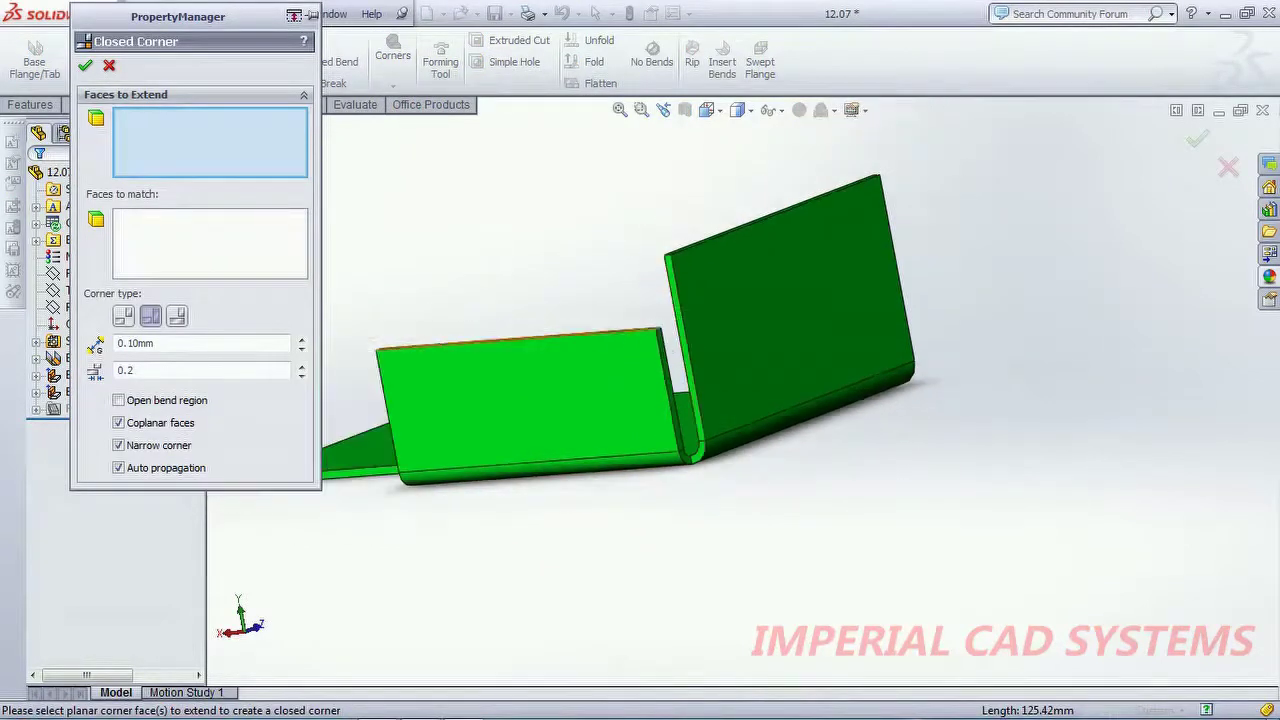
{"action": "scroll", "coordinate": [760, 368], "scroll_direction": "down", "scroll_amount": 4}
{"action": "scroll", "coordinate": [760, 366], "scroll_direction": "down", "scroll_amount": 2}
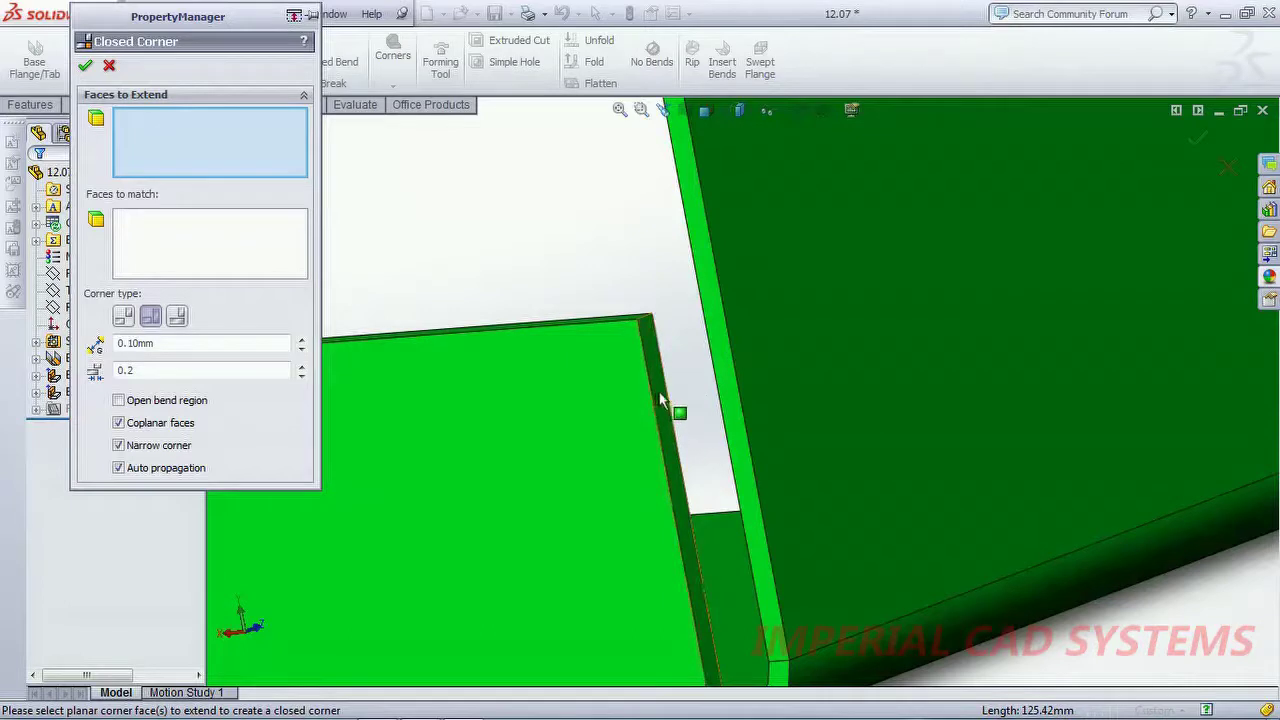
{"action": "left_click", "coordinate": [727, 387]}
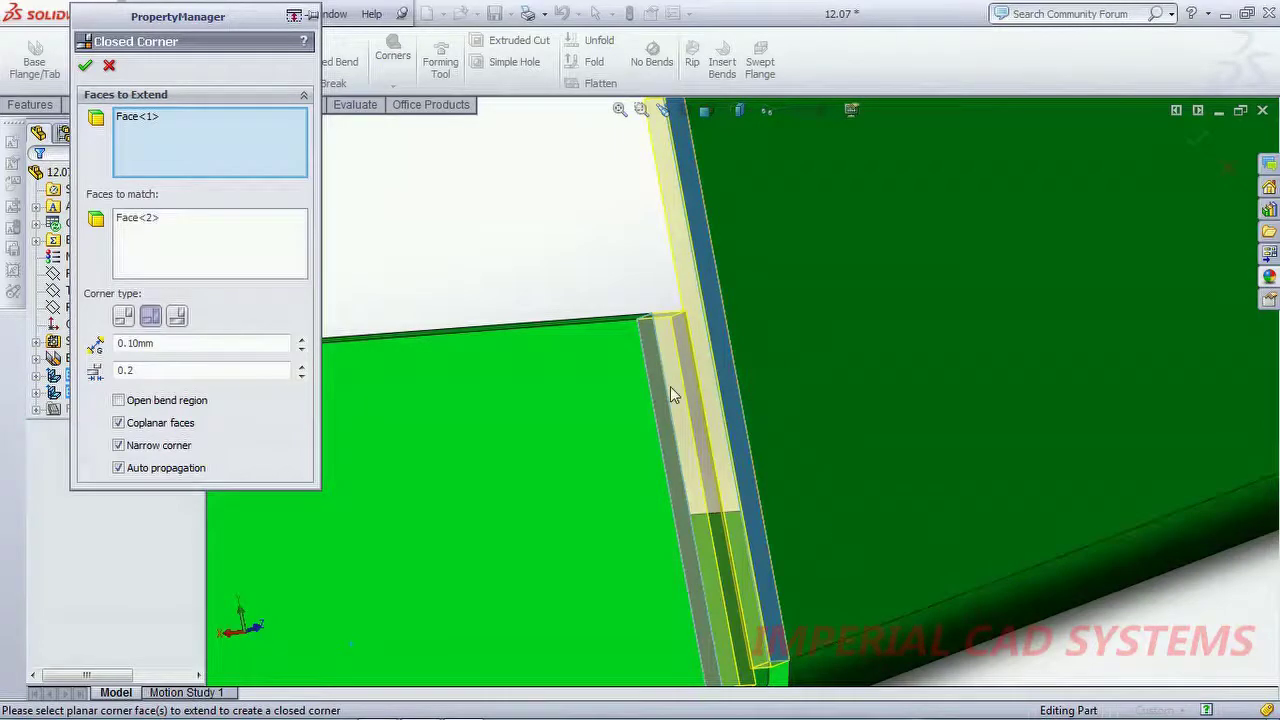
{"action": "middle_click_drag", "start_coordinate": [670, 395], "coordinate": [742, 375]}
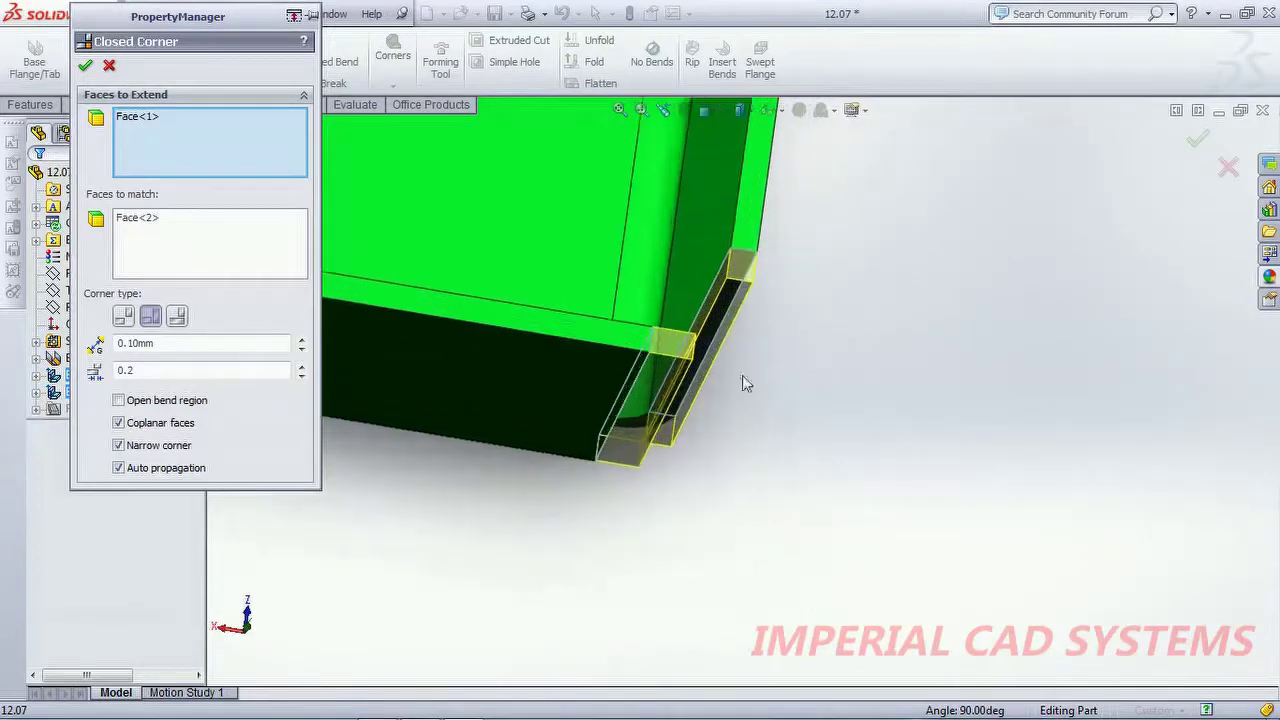
{"action": "scroll", "coordinate": [712, 289], "scroll_direction": "down", "scroll_amount": 5}
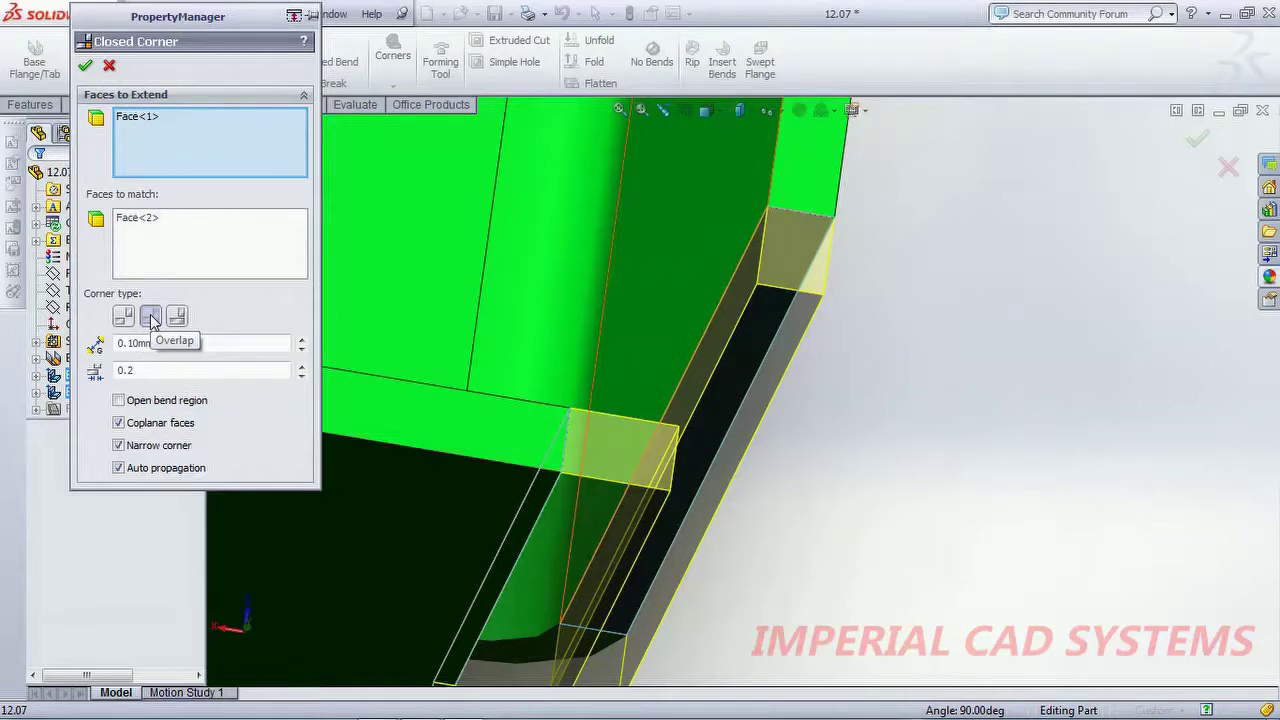
{"action": "left_click", "coordinate": [84, 67]}
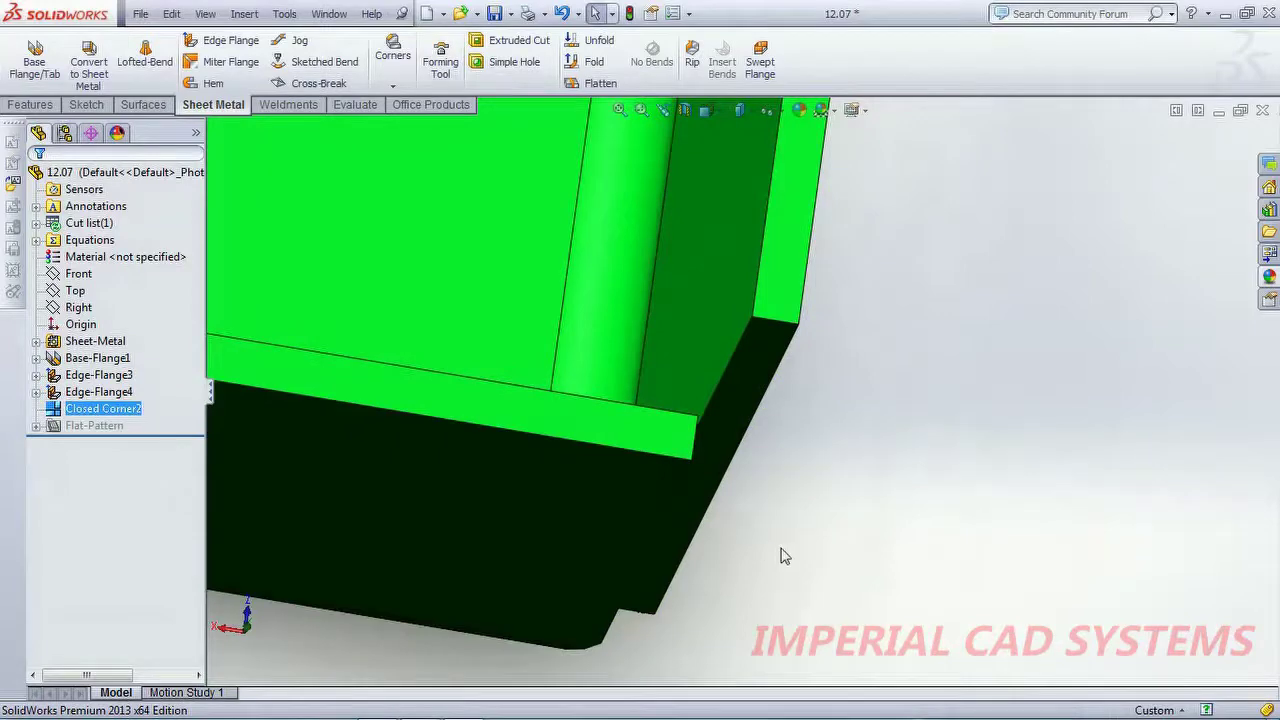
{"action": "middle_click_drag", "start_coordinate": [783, 588], "coordinate": [746, 451]}
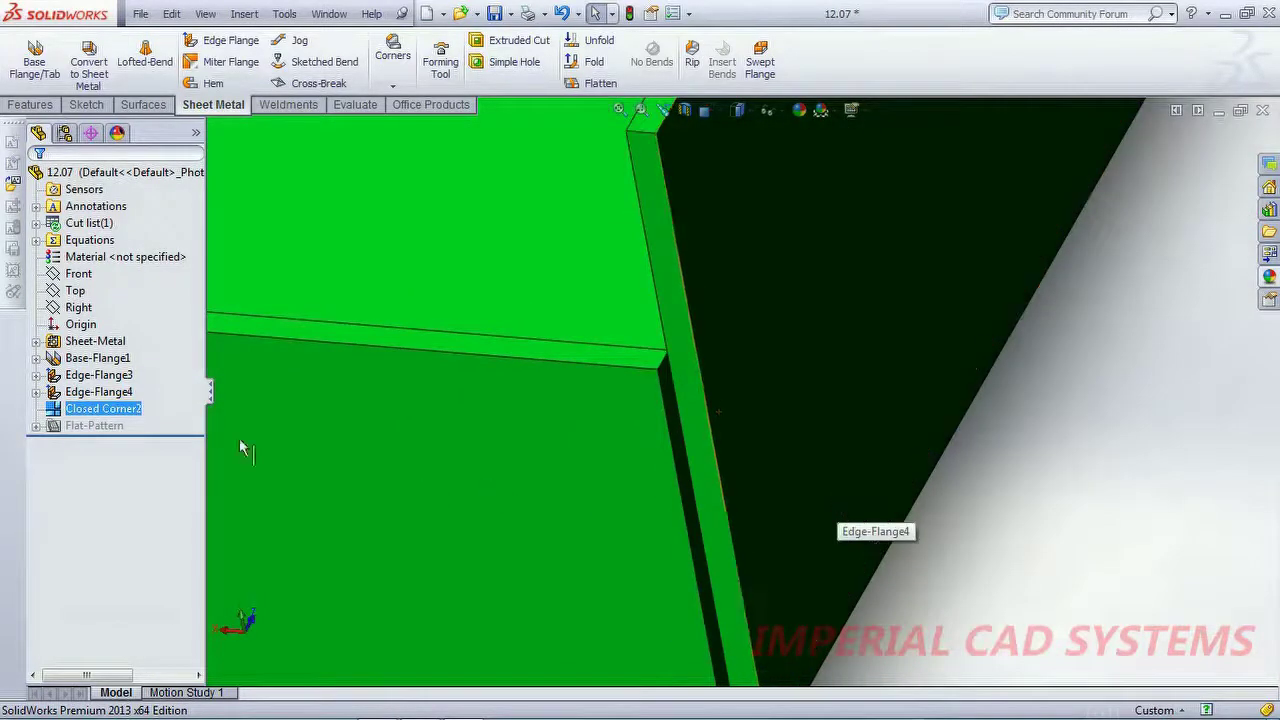
Edit the closed corner feature and try the Butt corner type.
{"action": "left_click", "coordinate": [103, 408]}
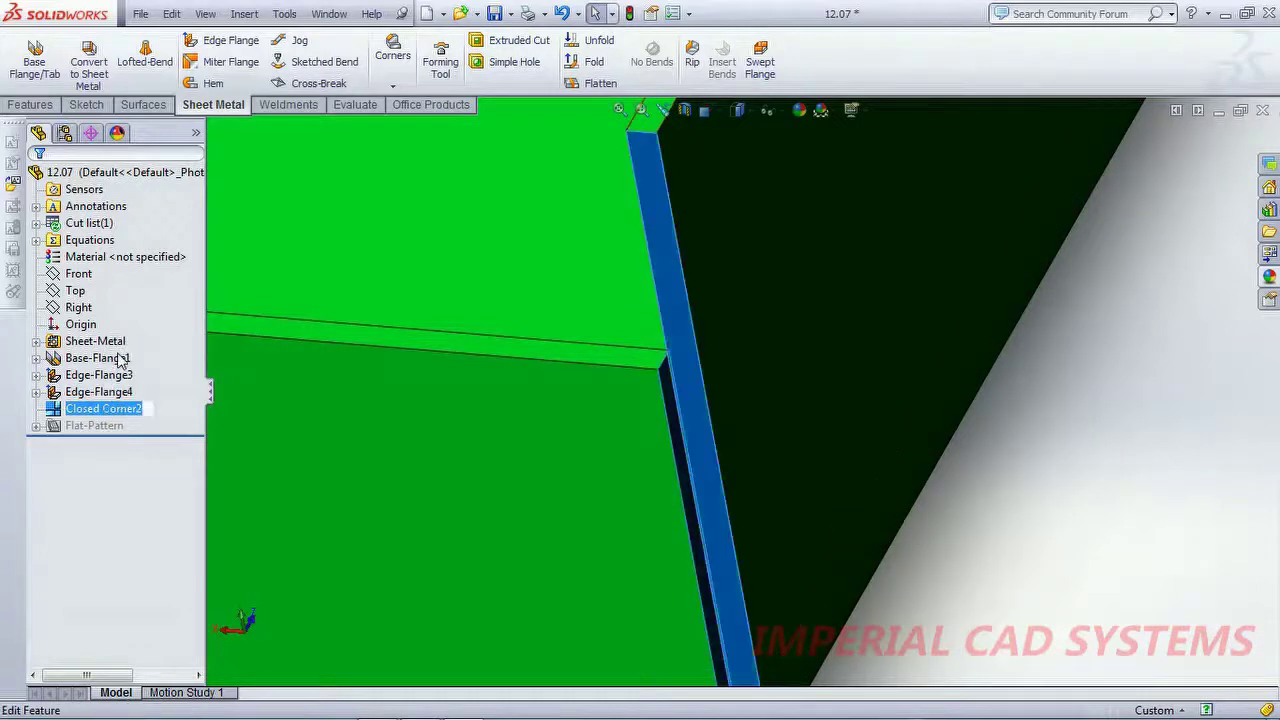
{"action": "left_click", "coordinate": [104, 409]}
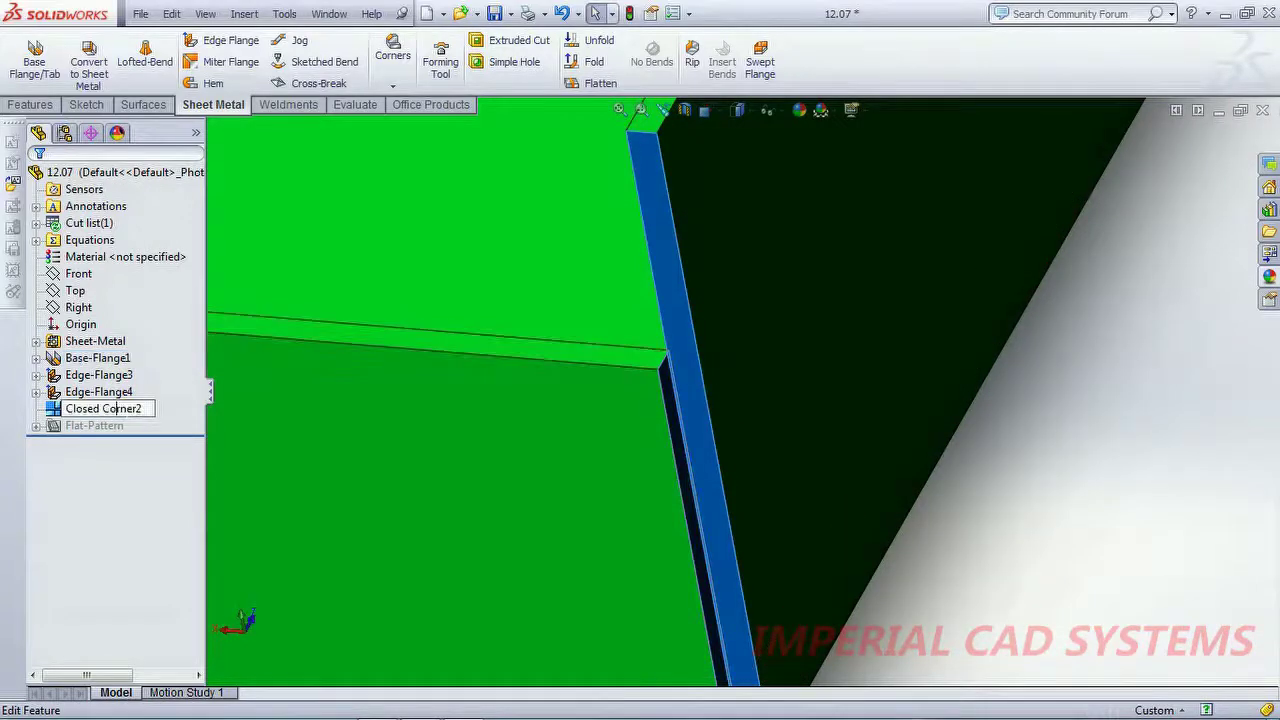
{"action": "left_click", "coordinate": [116, 426]}
{"action": "left_click", "coordinate": [97, 410]}
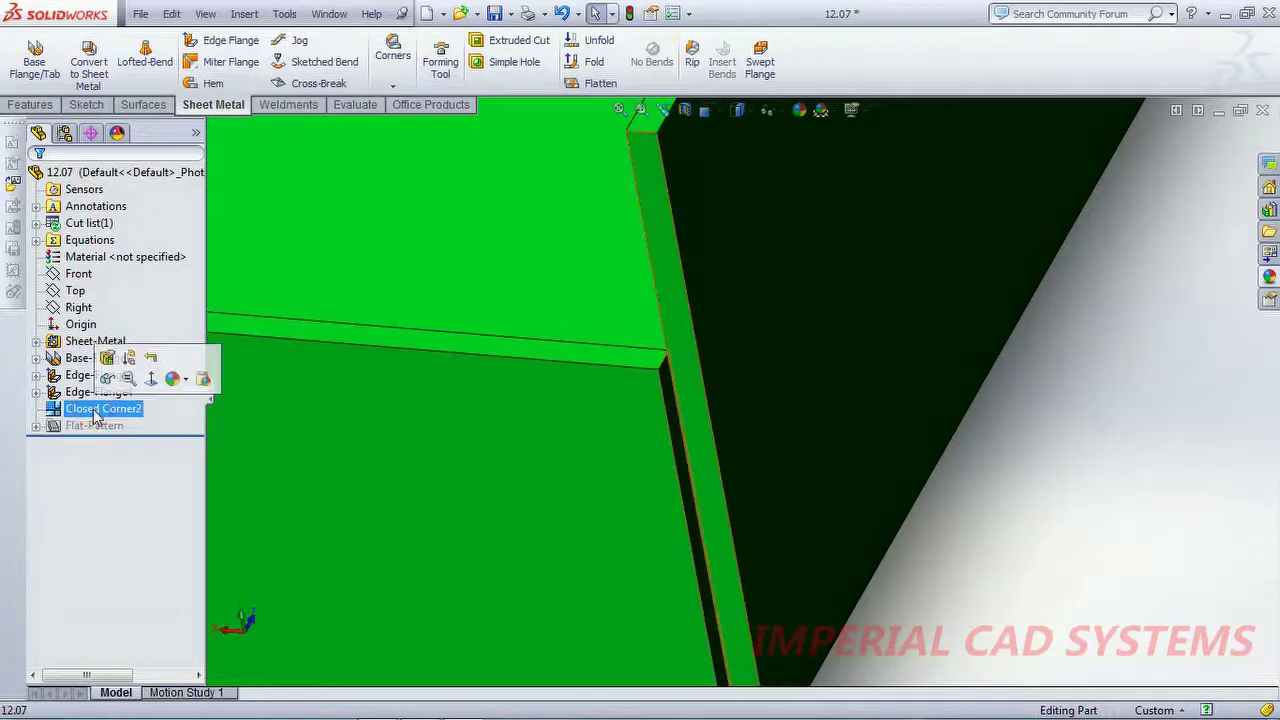
{"action": "left_click", "coordinate": [112, 360]}
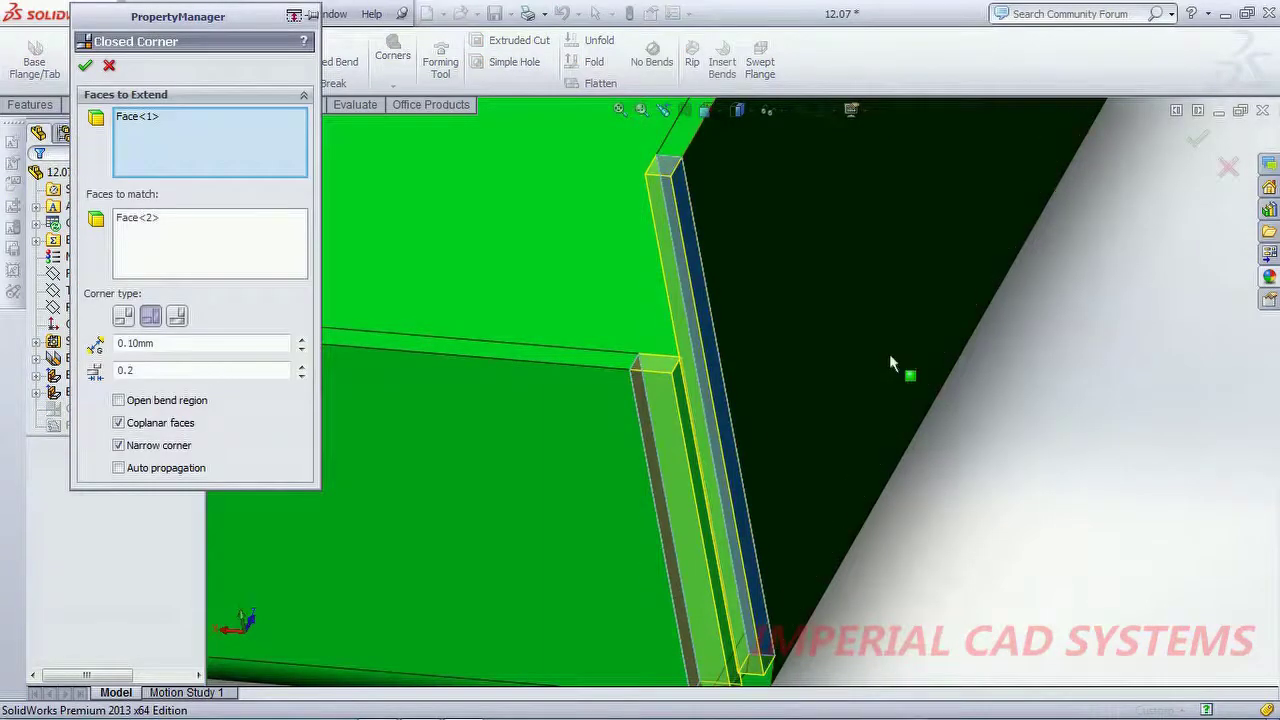
{"action": "middle_click_drag", "start_coordinate": [892, 386], "coordinate": [916, 440]}
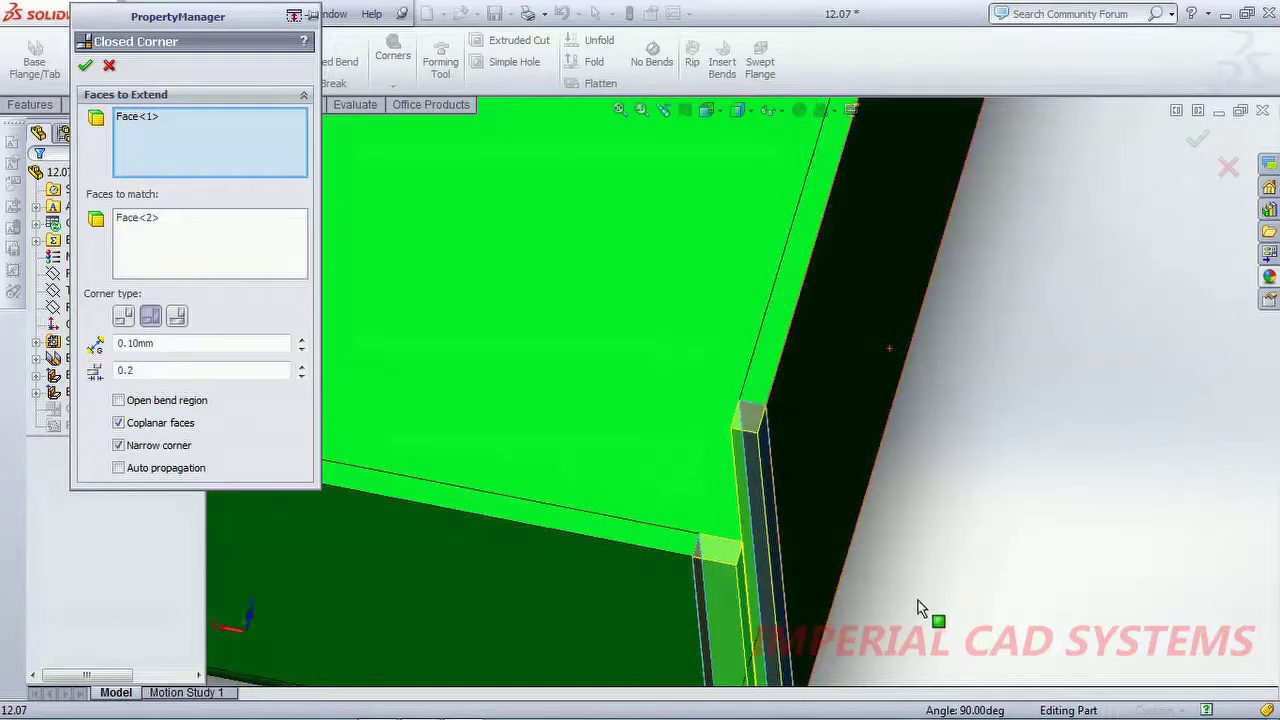
{"action": "scroll", "coordinate": [914, 605], "scroll_direction": "down", "scroll_amount": 1}
{"action": "scroll", "coordinate": [914, 605], "scroll_direction": "up", "scroll_amount": 4}
{"action": "middle_click_drag", "start_coordinate": [892, 549], "coordinate": [907, 636]}
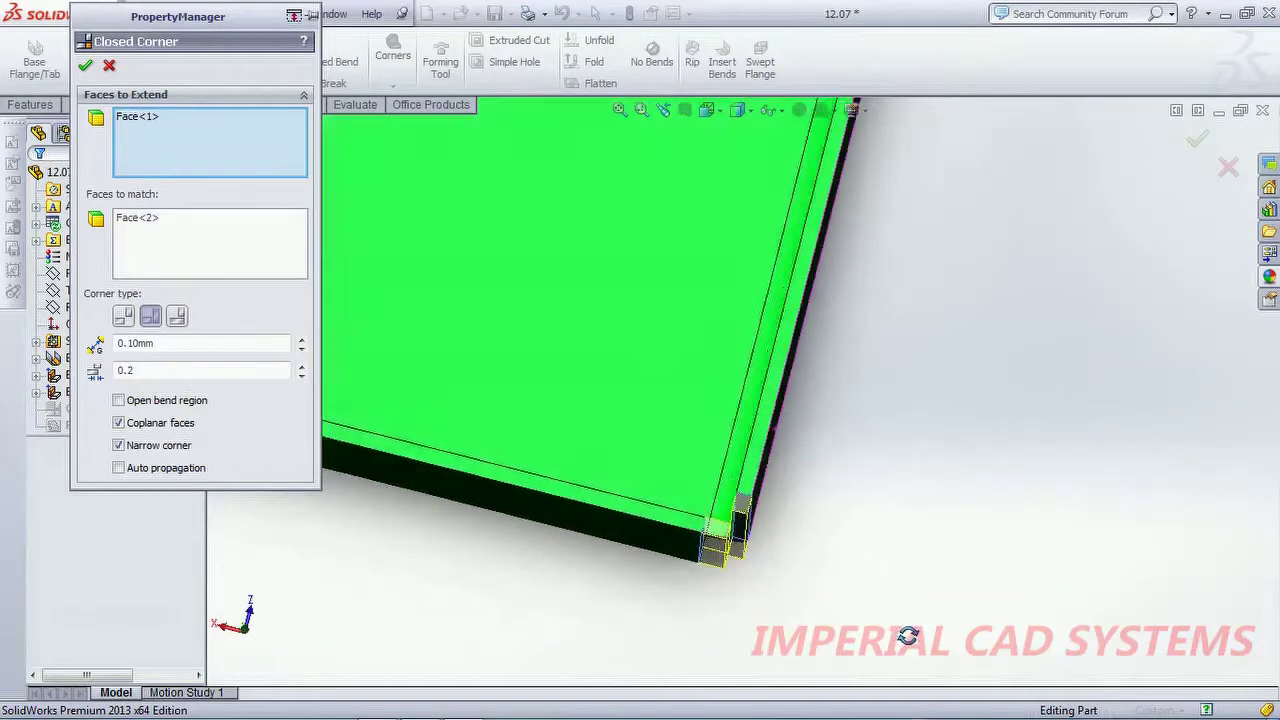
{"action": "scroll", "coordinate": [795, 570], "scroll_direction": "up", "scroll_amount": 3}
{"action": "scroll", "coordinate": [785, 504], "scroll_direction": "down", "scroll_amount": 3}
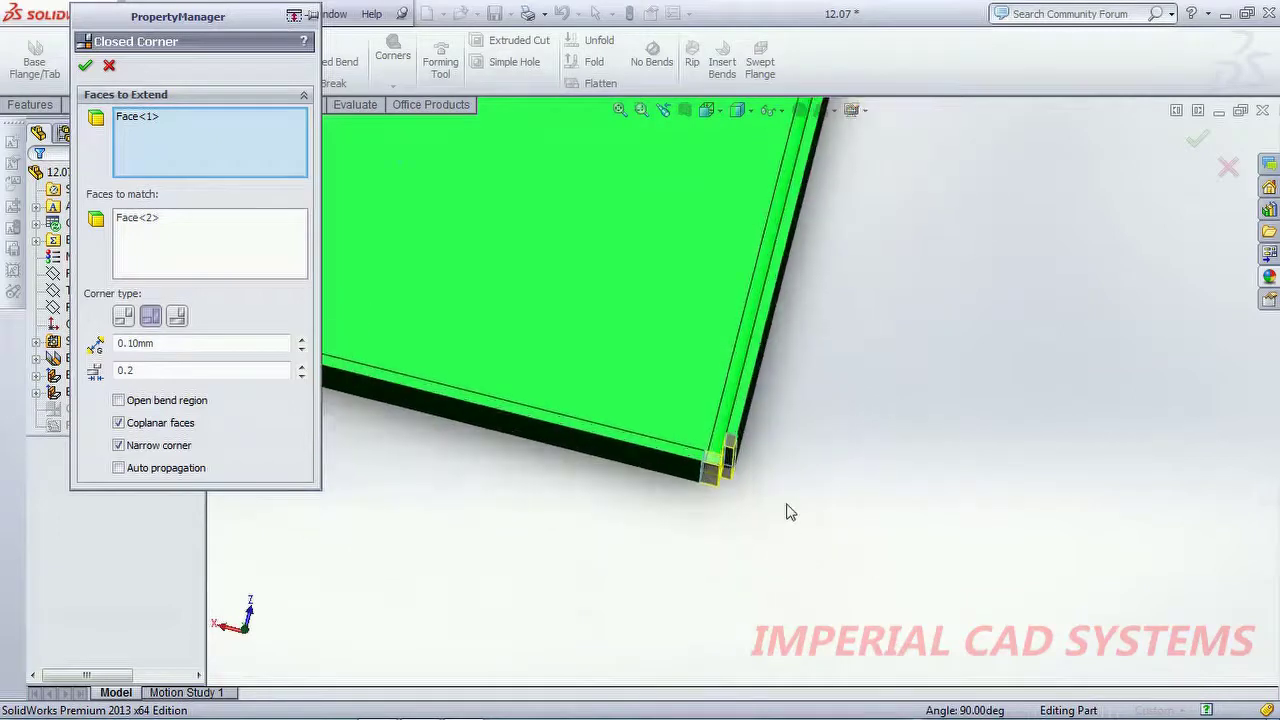
{"action": "scroll", "coordinate": [760, 428], "scroll_direction": "down", "scroll_amount": 5}
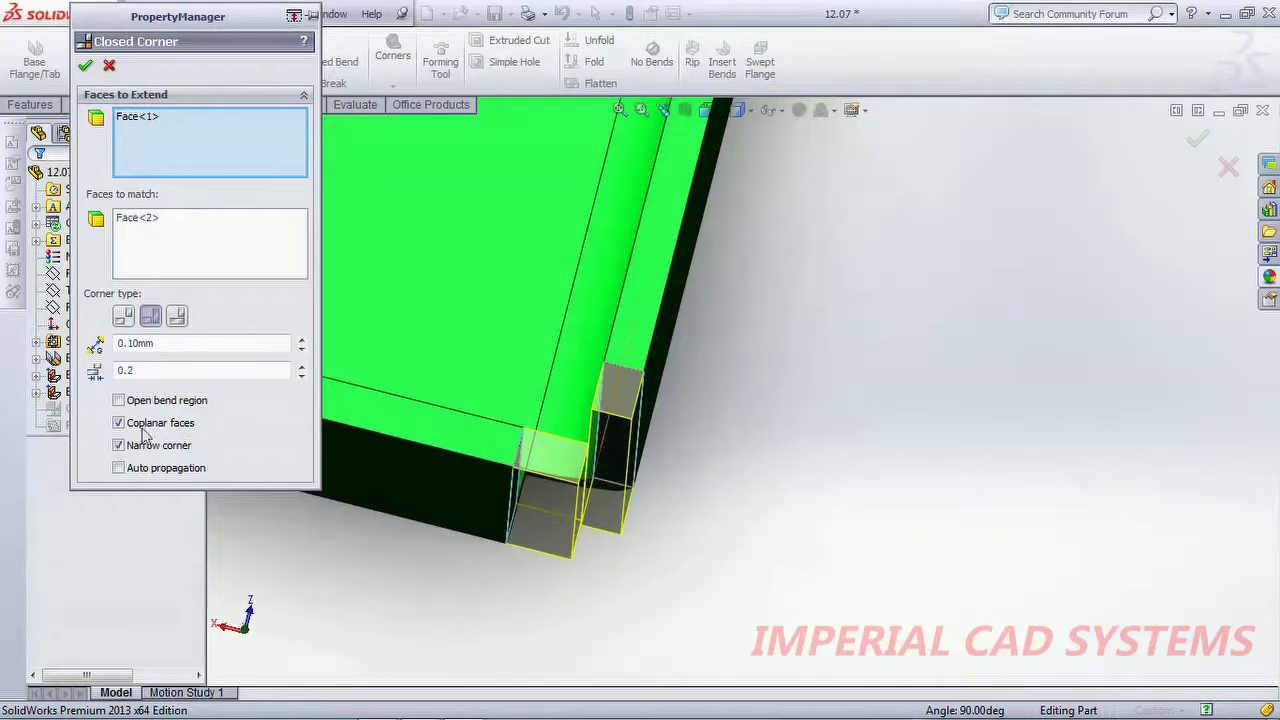
{"action": "left_click", "coordinate": [123, 317]}
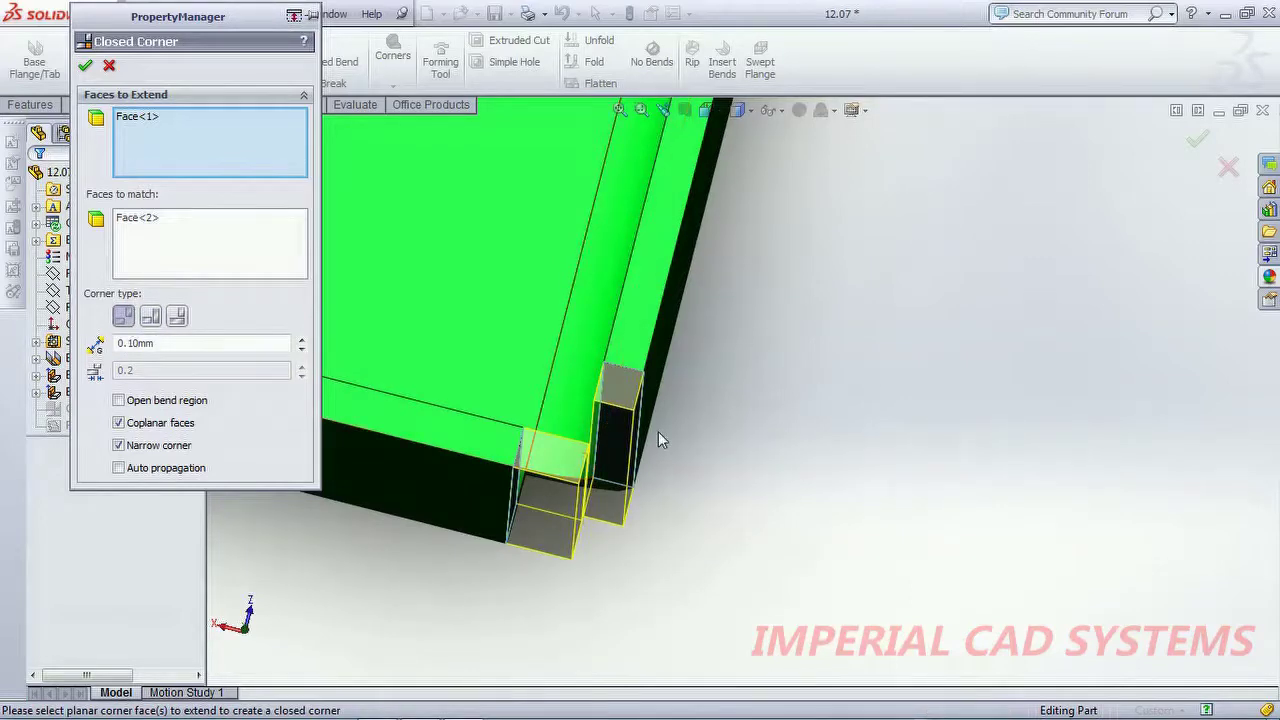
Compare the Overlap and Butt corner types in the preview and apply Butt to the closed corner.
{"action": "middle_click_drag", "start_coordinate": [658, 431], "coordinate": [652, 380]}
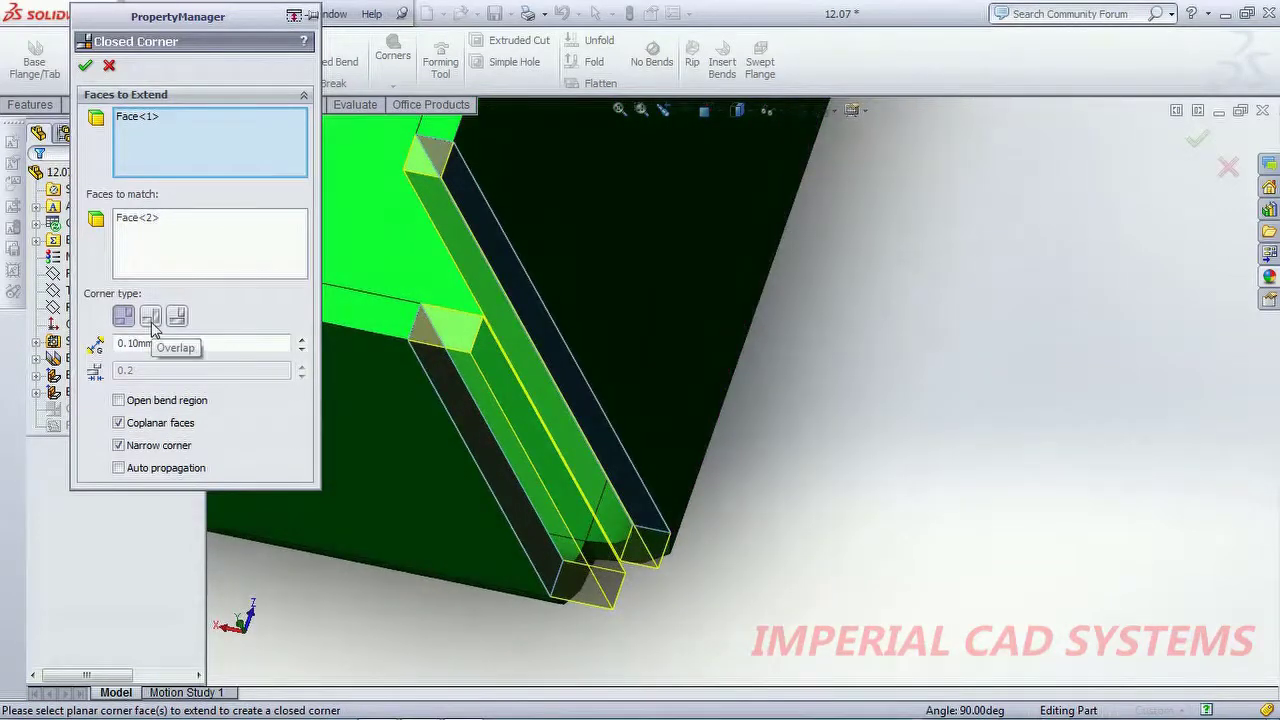
{"action": "left_click", "coordinate": [152, 327]}
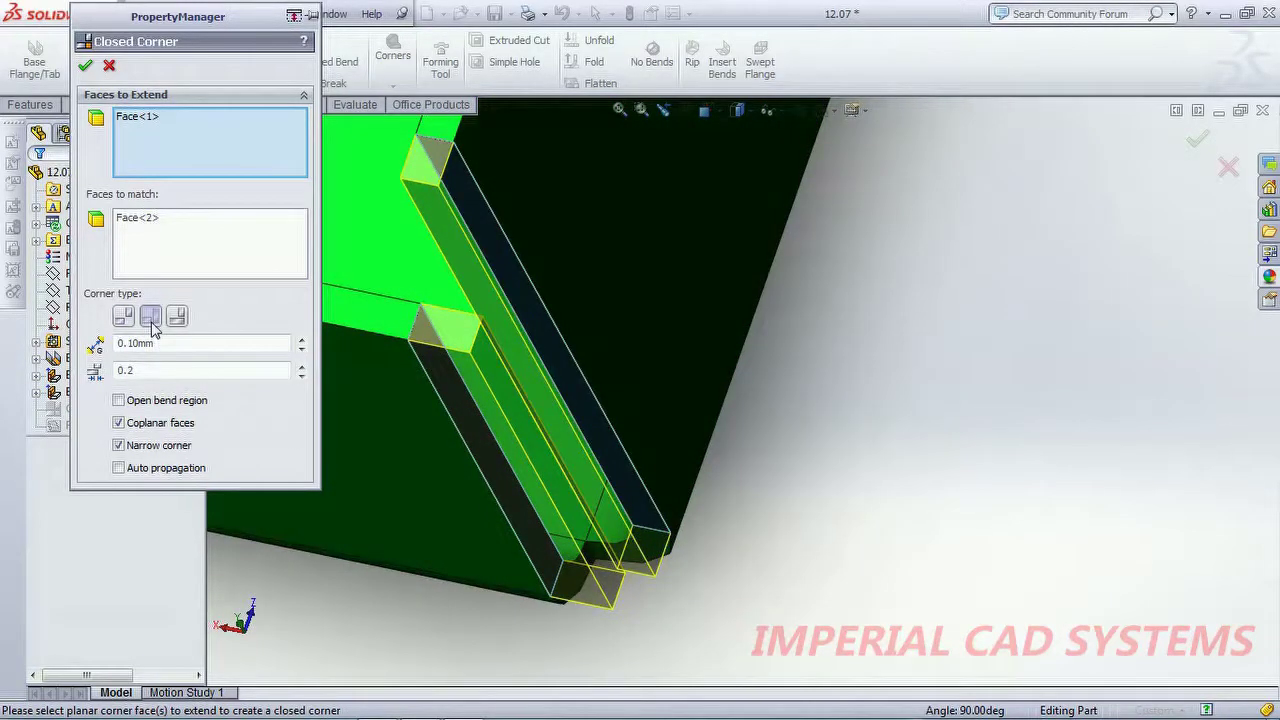
{"action": "left_click", "coordinate": [123, 317]}
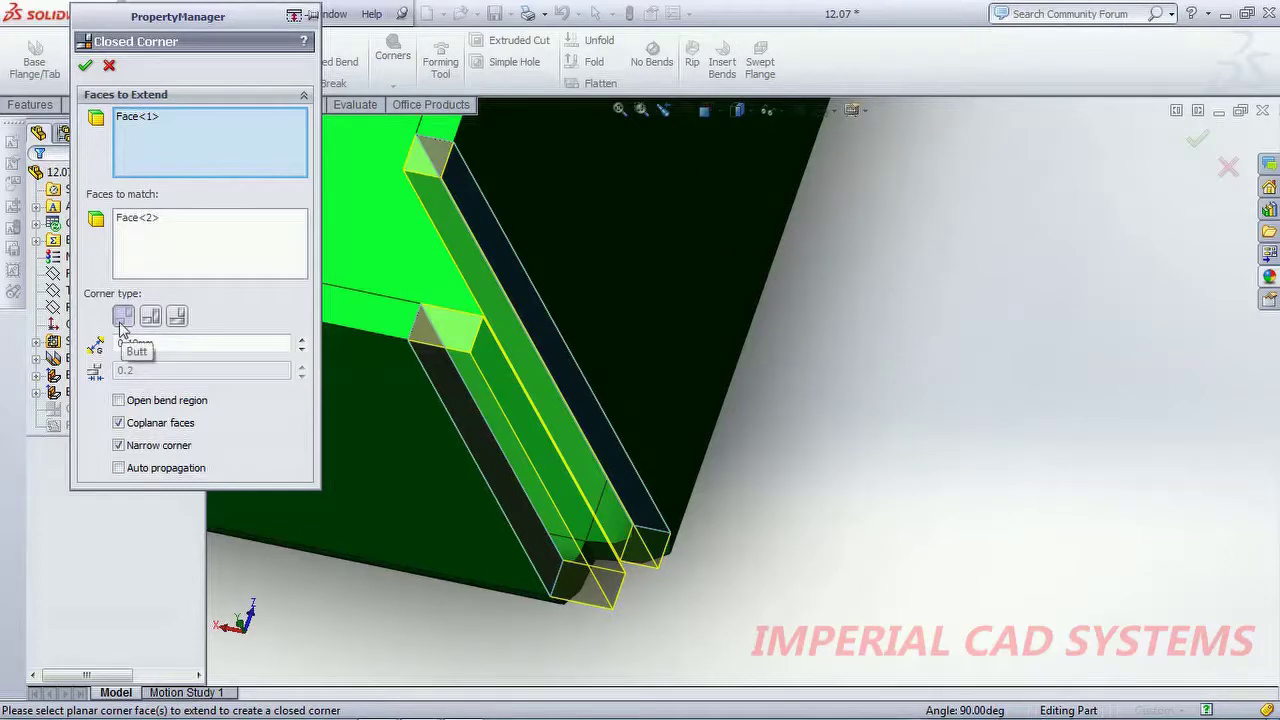
{"action": "left_click", "coordinate": [84, 66]}
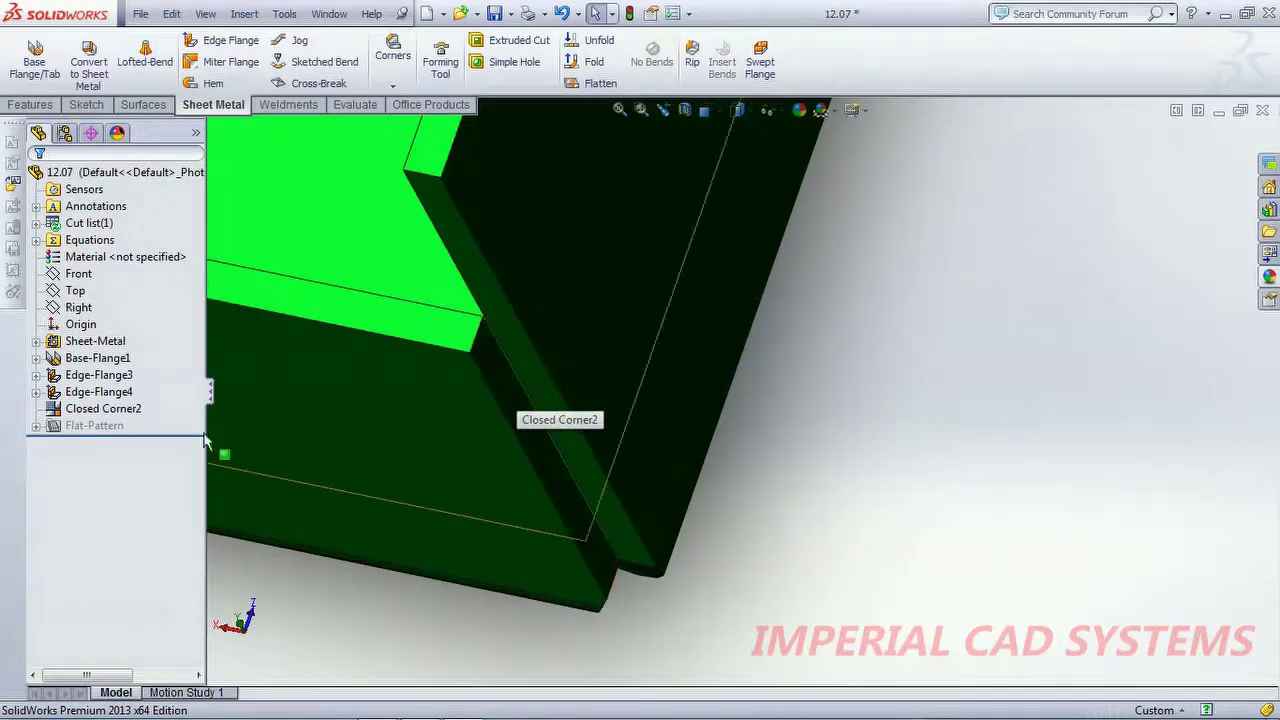
Edit the closed corner again, switching its corner type to Overlap and setting the gap distance to 0.5 mm.
{"action": "left_click", "coordinate": [108, 410]}
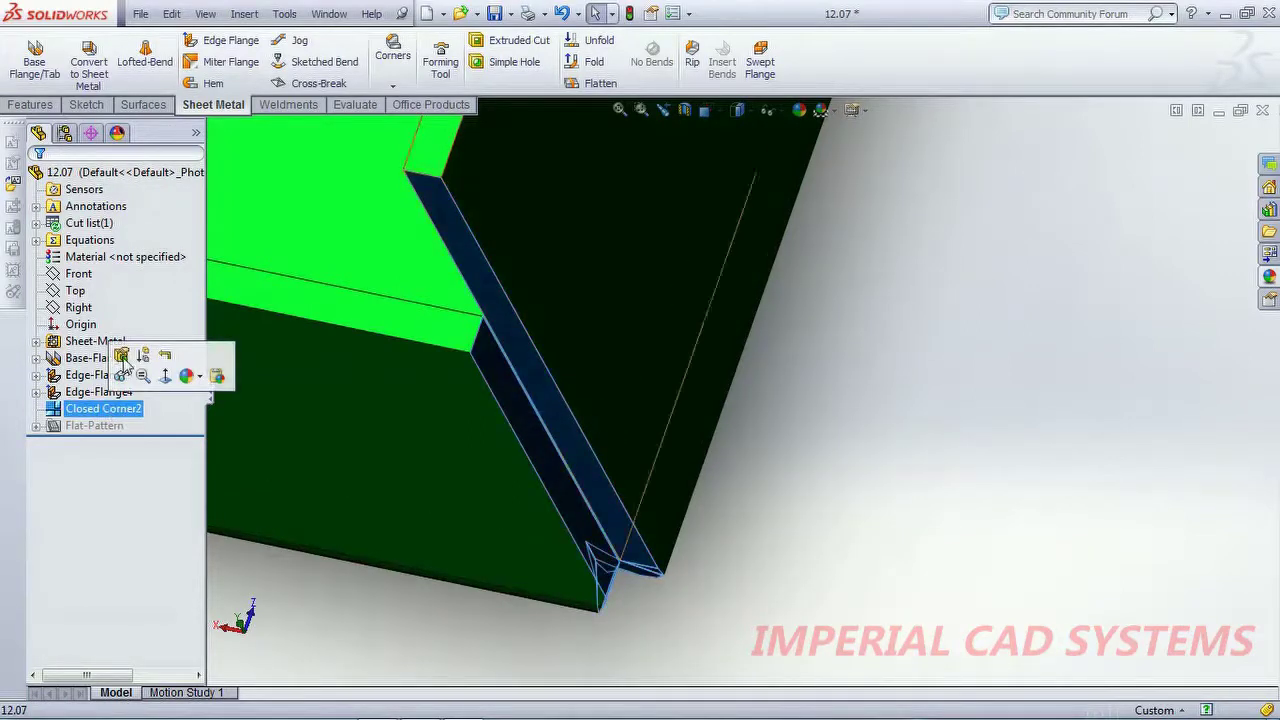
{"action": "left_click", "coordinate": [121, 357]}
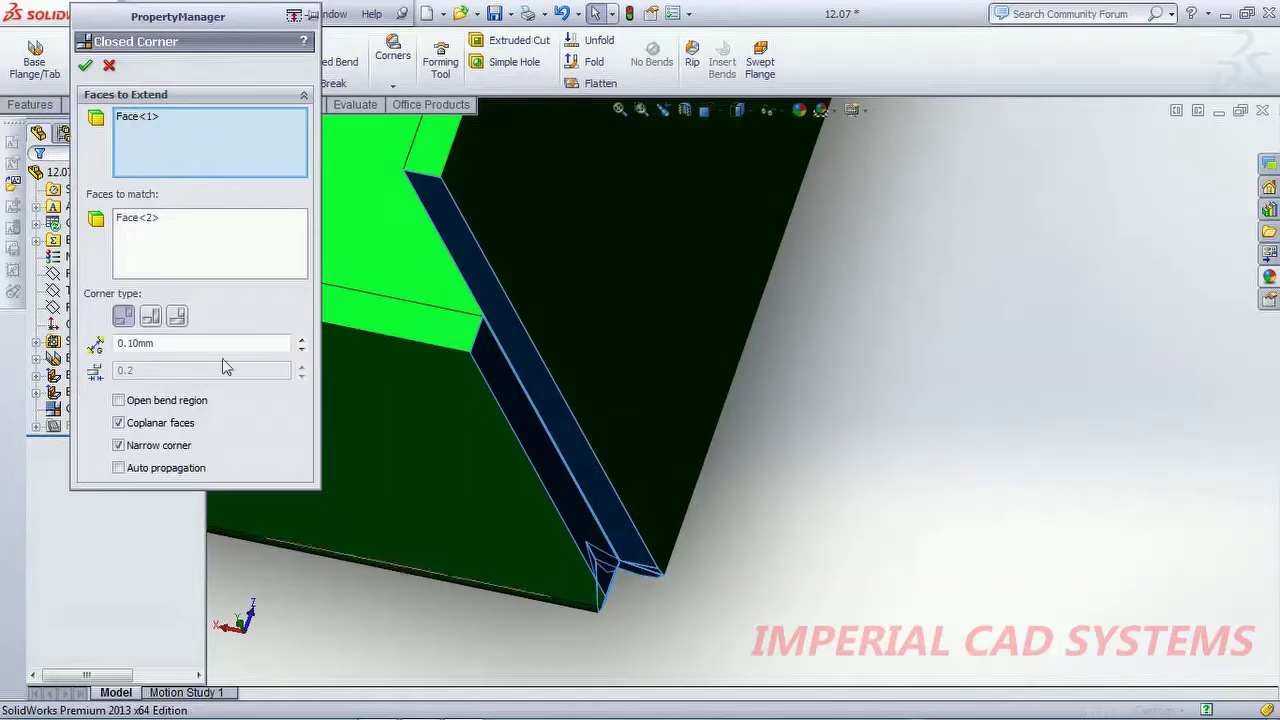
{"action": "left_click", "coordinate": [150, 316]}
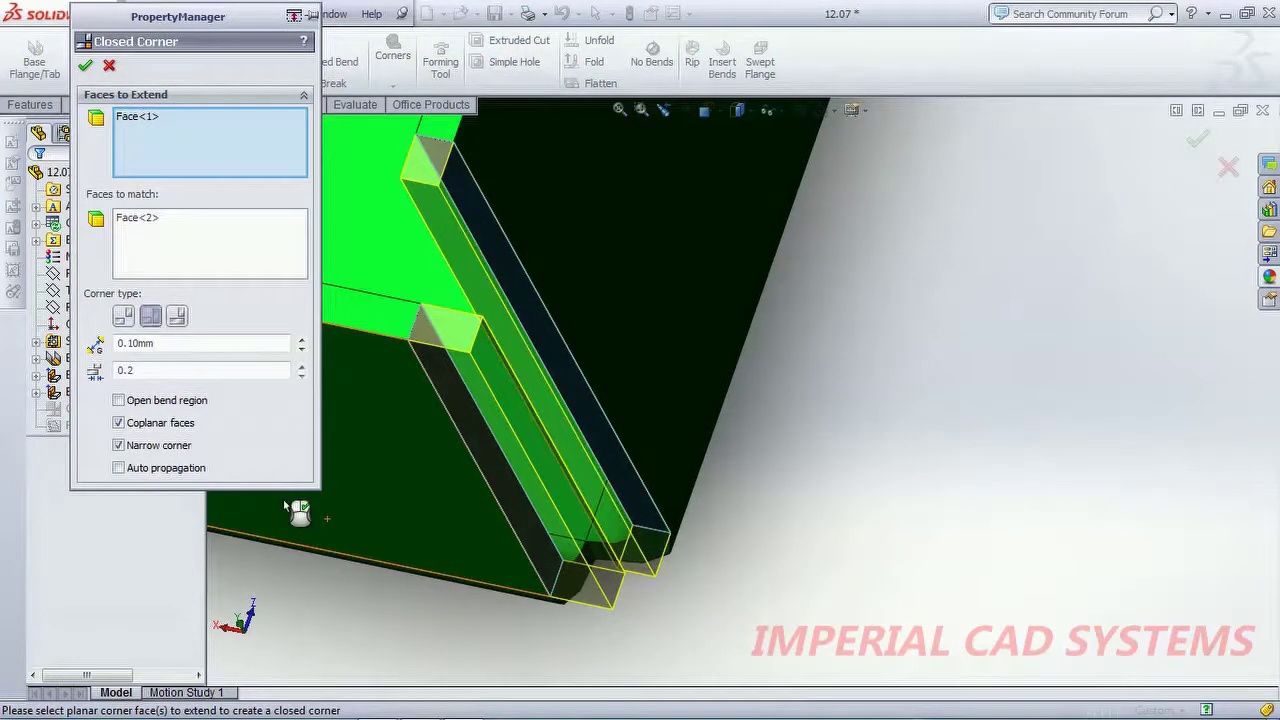
{"action": "middle_click_drag", "start_coordinate": [508, 476], "coordinate": [512, 481]}
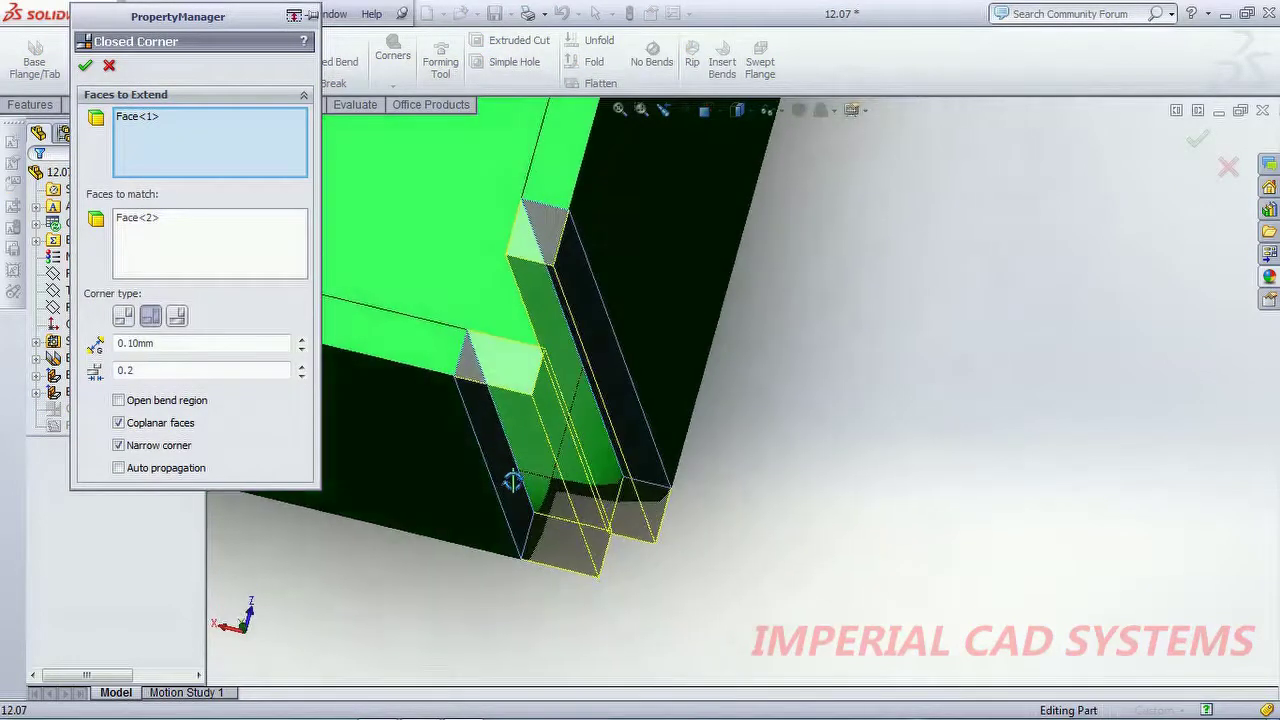
{"action": "scroll", "coordinate": [615, 443], "scroll_direction": "down", "scroll_amount": 8}
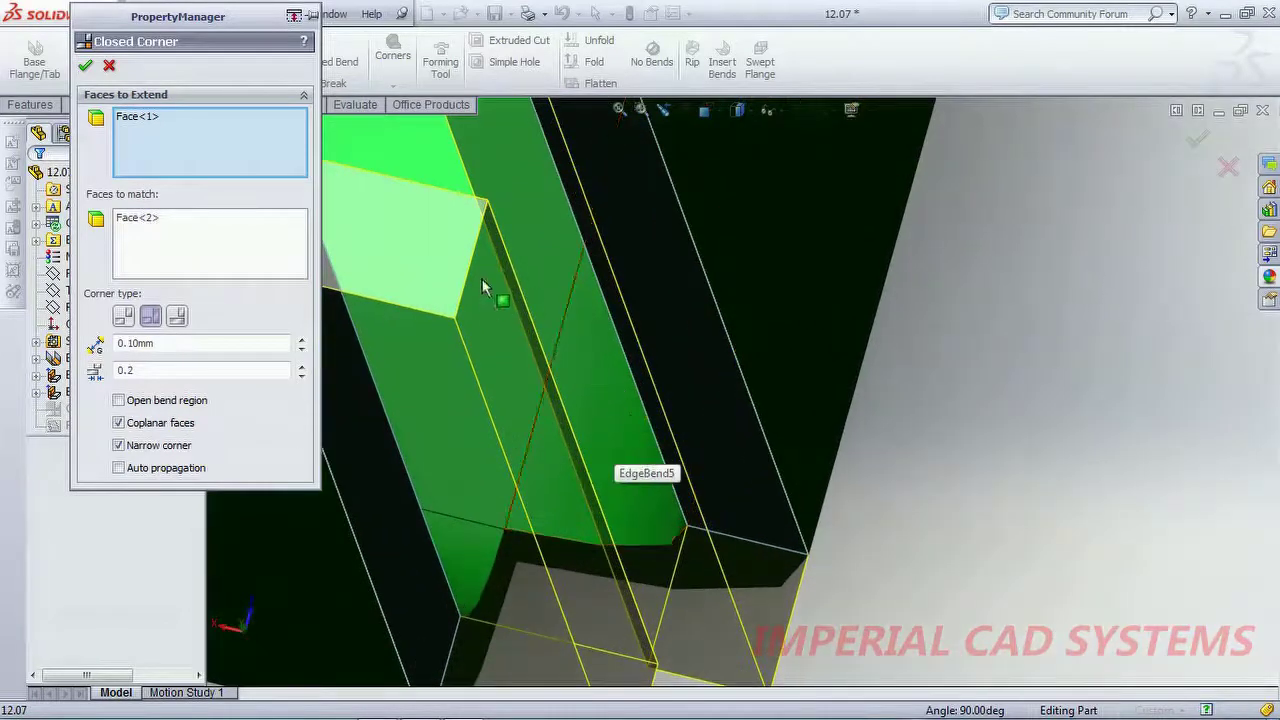
{"action": "middle_click_drag", "start_coordinate": [551, 329], "coordinate": [598, 375]}
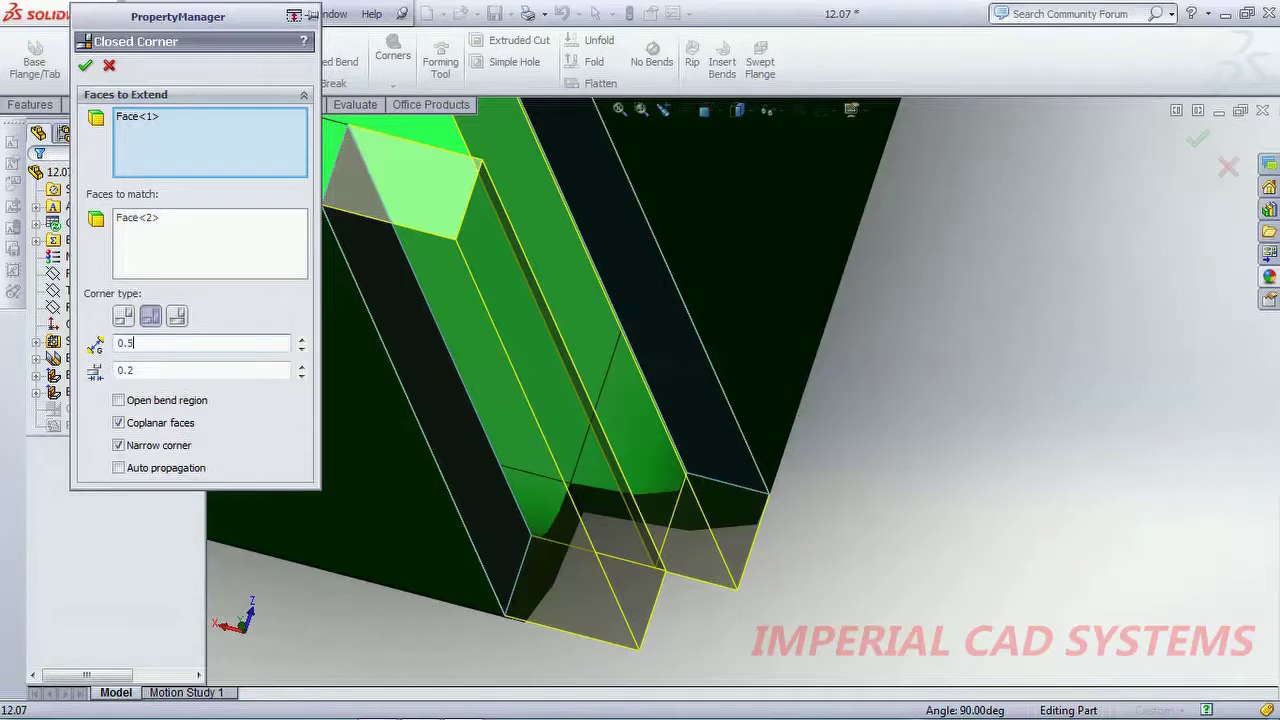
{"action": "key", "text": "Return"}
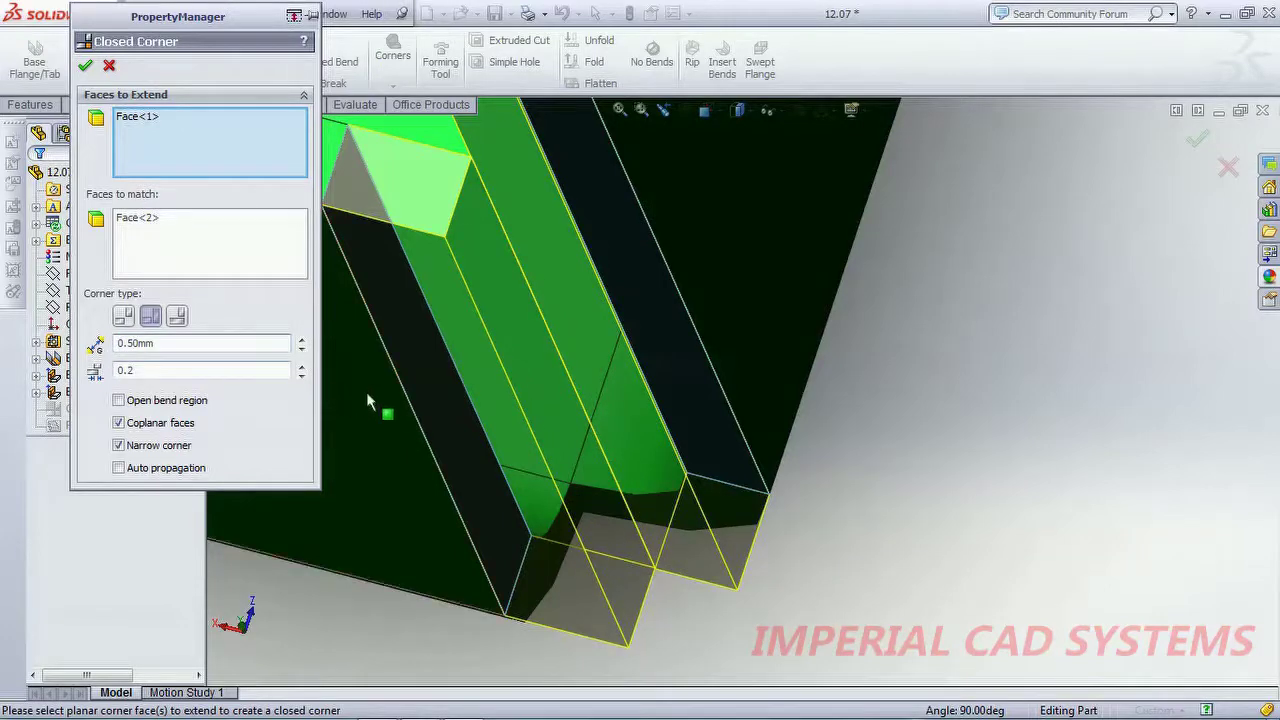
Set the closed corner's gap distance to 1 mm, apply it and check the gap between the flanges.
{"action": "middle_click_drag", "start_coordinate": [368, 400], "coordinate": [526, 363]}
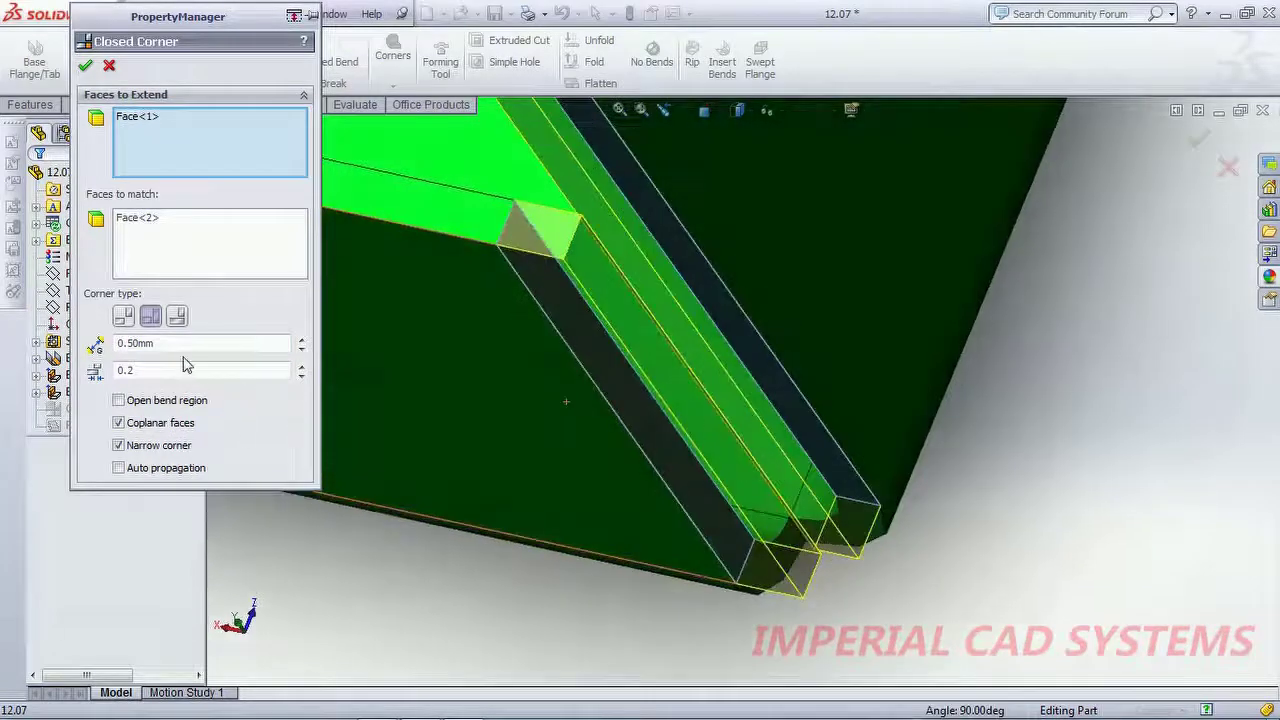
{"action": "left_click_drag", "start_coordinate": [155, 343], "coordinate": [61, 328]}
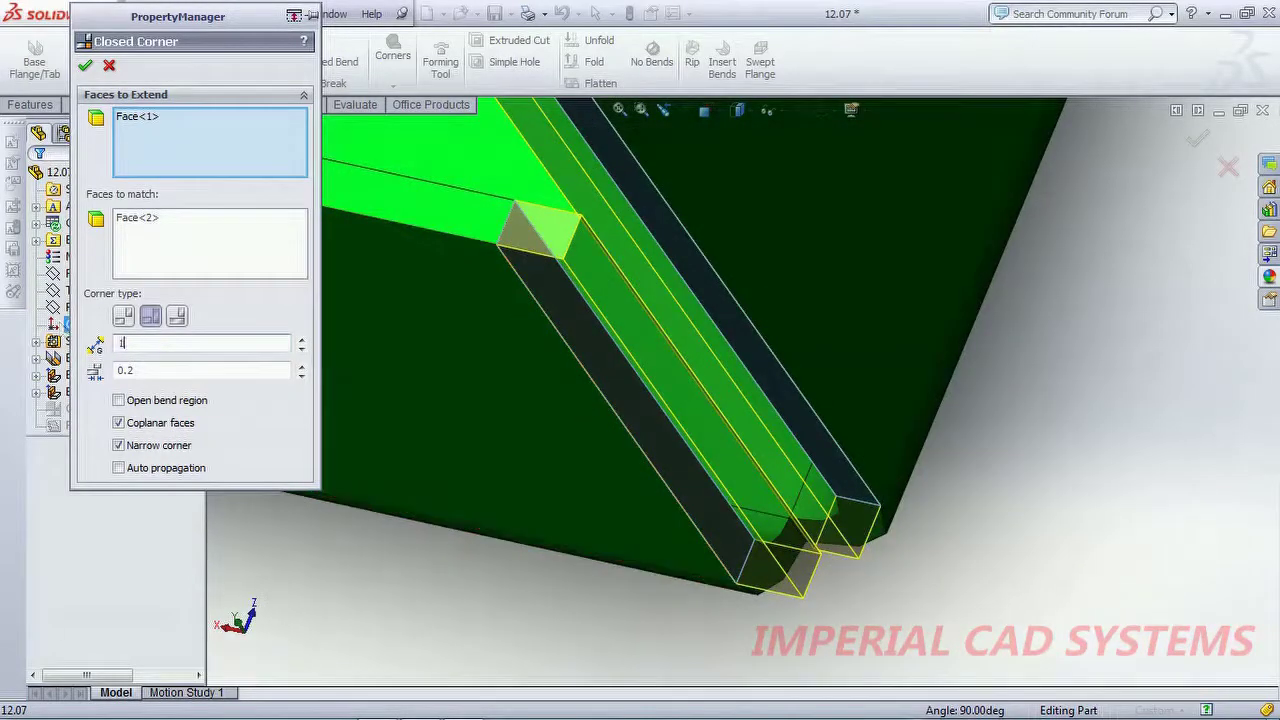
{"action": "key", "text": "Return"}
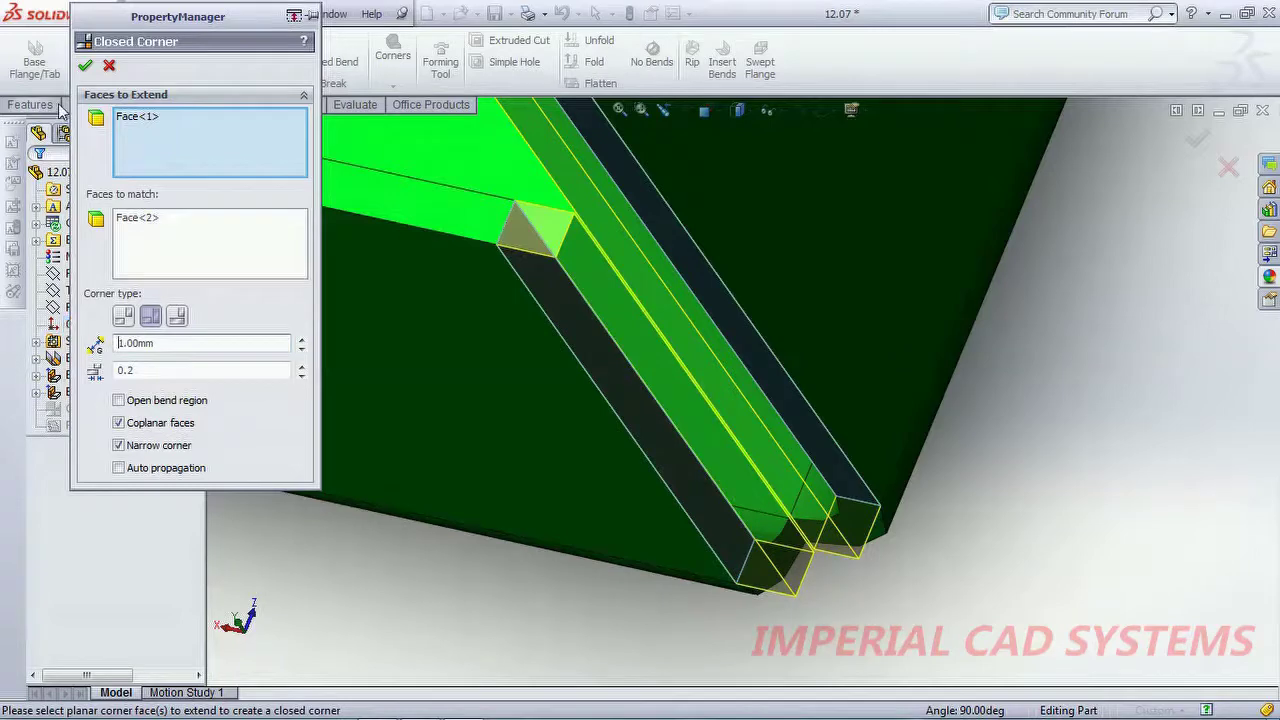
{"action": "left_click", "coordinate": [85, 66]}
{"action": "scroll", "coordinate": [871, 297], "scroll_direction": "down", "scroll_amount": 5}
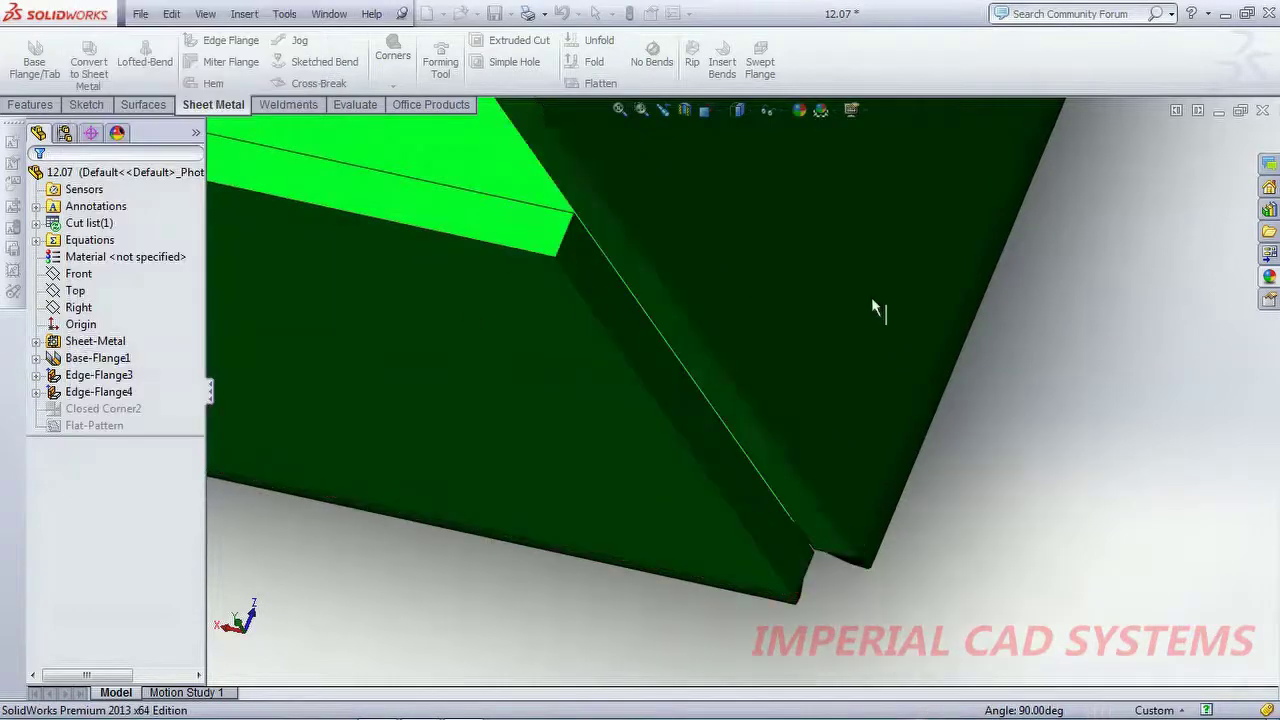
{"action": "scroll", "coordinate": [642, 275], "scroll_direction": "down", "scroll_amount": 5}
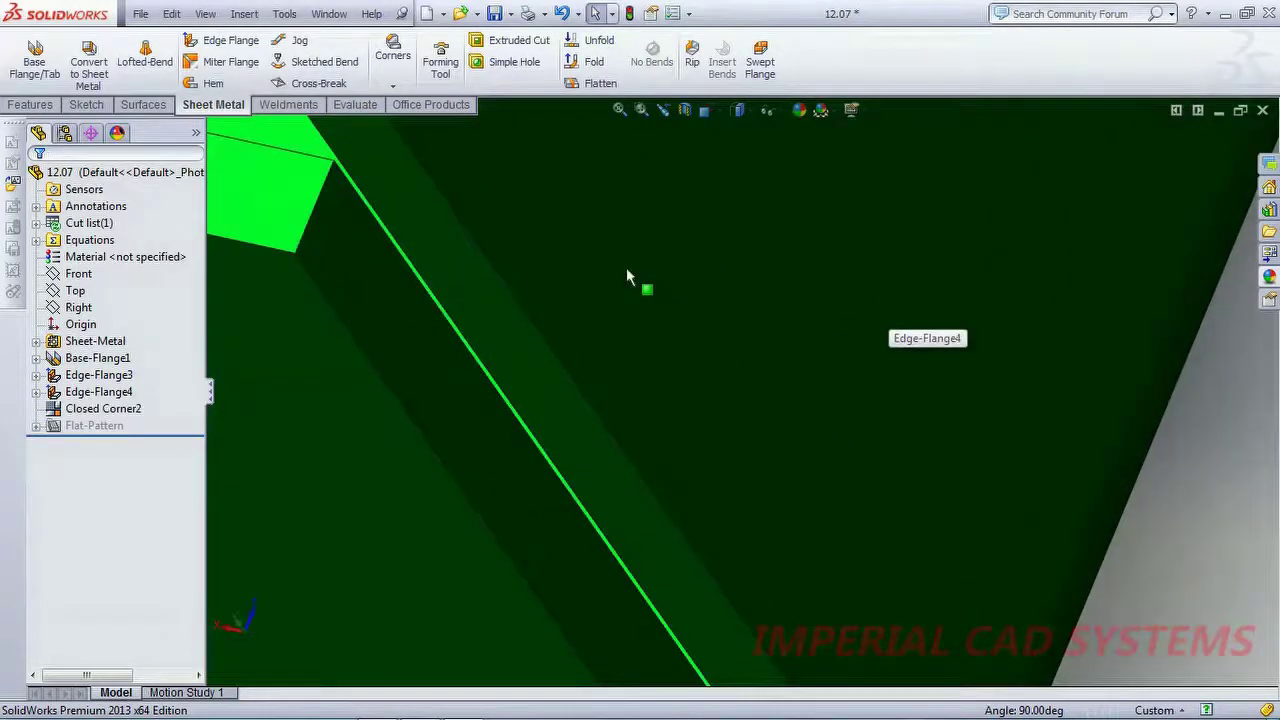
Set the closed corner's gap distance to 3 mm, apply it and inspect the gap between the flanges.
{"action": "left_click", "coordinate": [100, 408]}
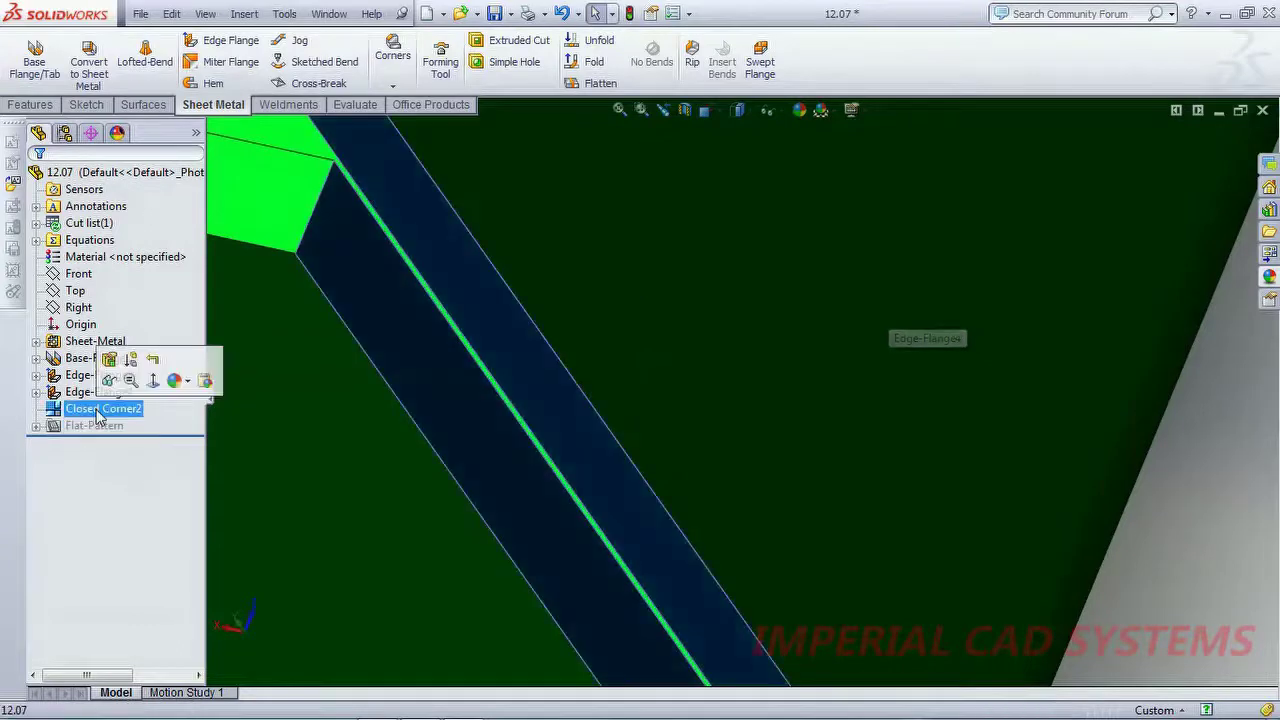
{"action": "left_click", "coordinate": [108, 360]}
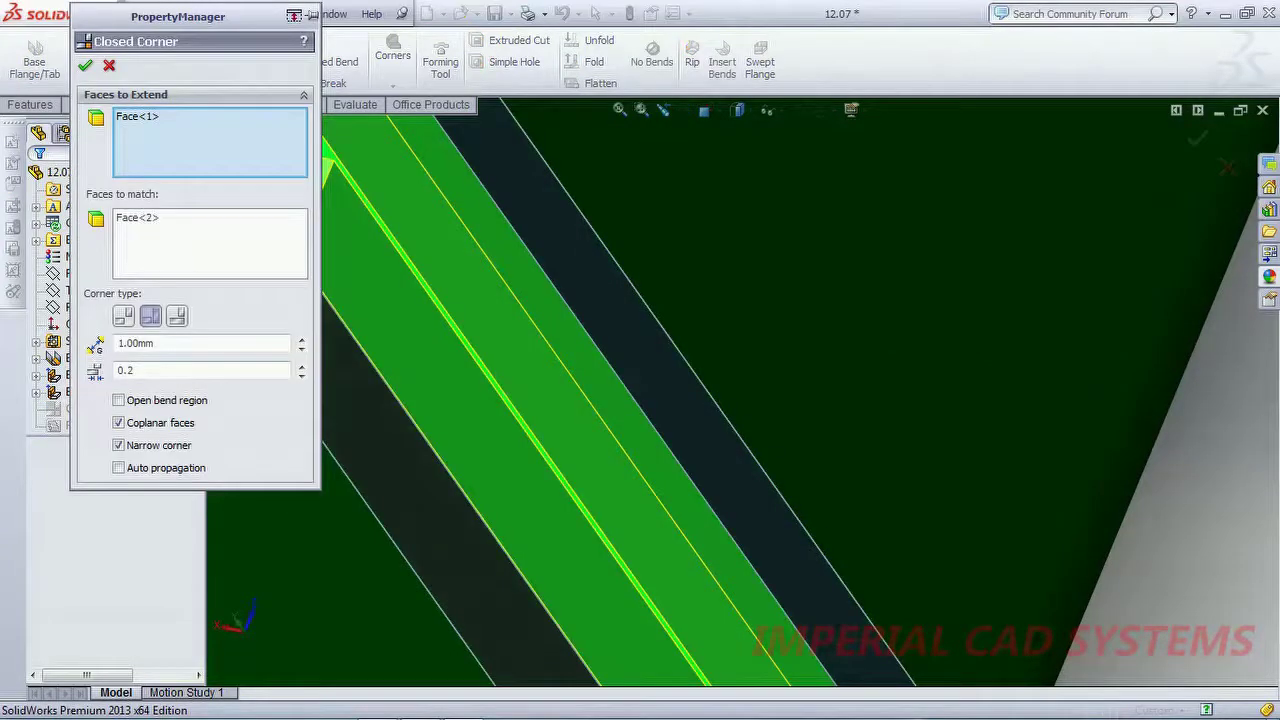
{"action": "type", "text": "2"}
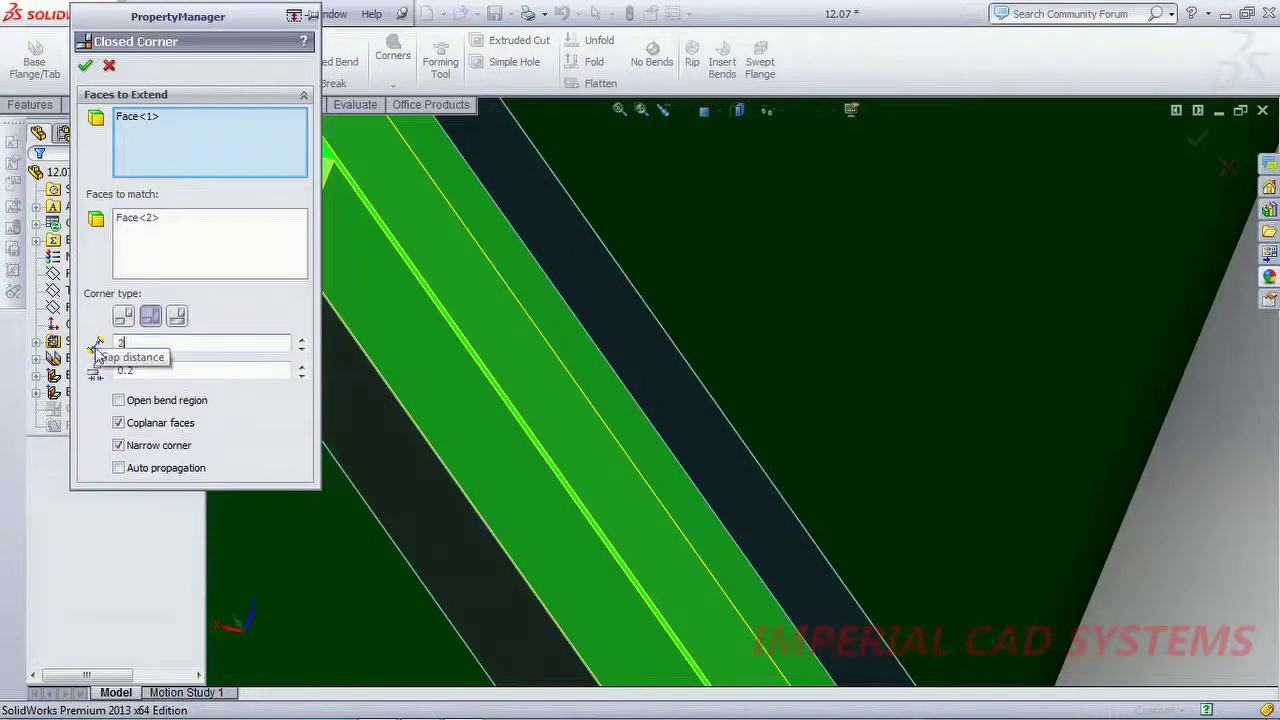
{"action": "key", "text": "Return"}
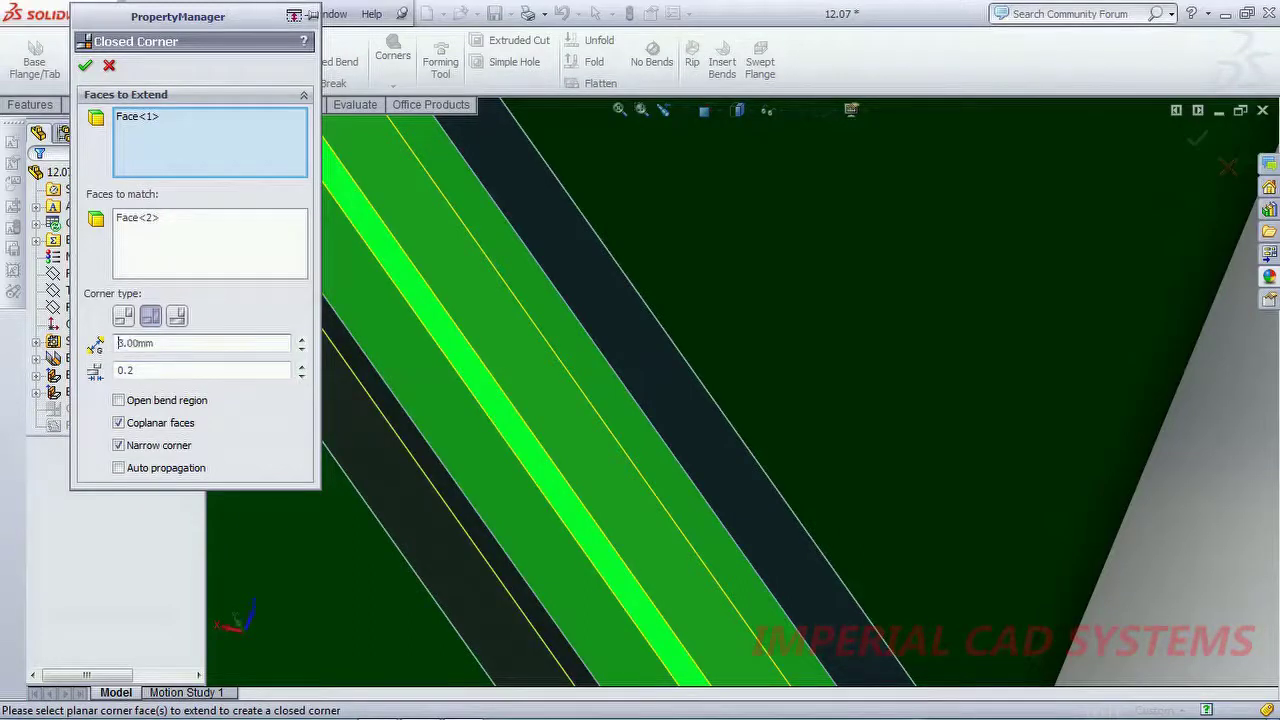
{"action": "left_click", "coordinate": [88, 67]}
{"action": "scroll", "coordinate": [472, 405], "scroll_direction": "down", "scroll_amount": 1}
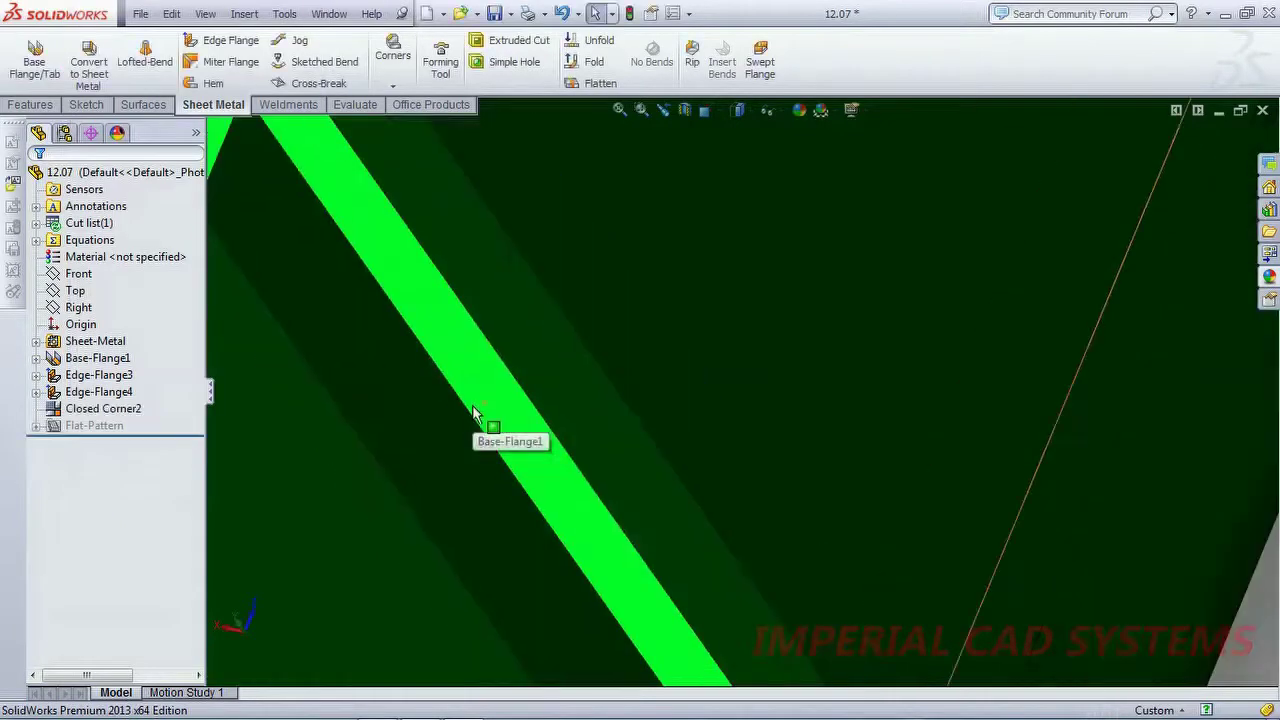
{"action": "scroll", "coordinate": [472, 405], "scroll_direction": "up", "scroll_amount": 3}
{"action": "middle_click_drag", "start_coordinate": [472, 405], "coordinate": [820, 409]}
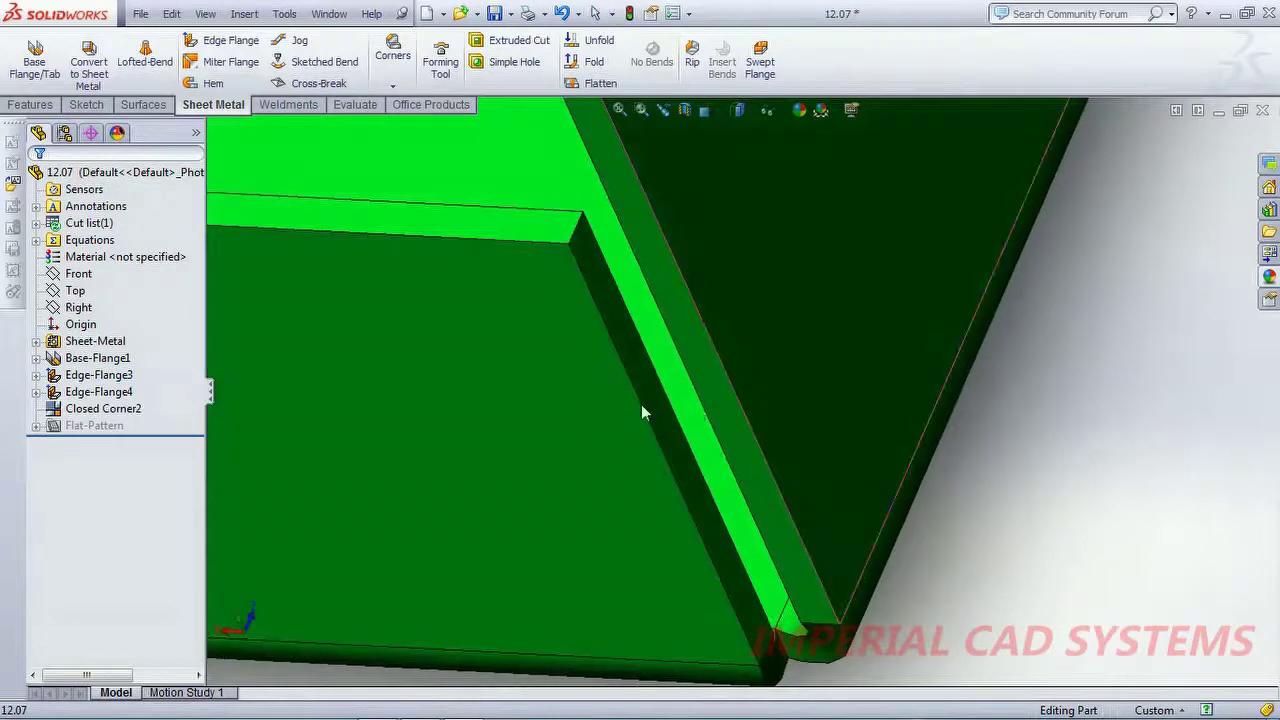
{"action": "scroll", "coordinate": [630, 466], "scroll_direction": "down", "scroll_amount": 2}
{"action": "scroll", "coordinate": [630, 466], "scroll_direction": "up", "scroll_amount": 5}
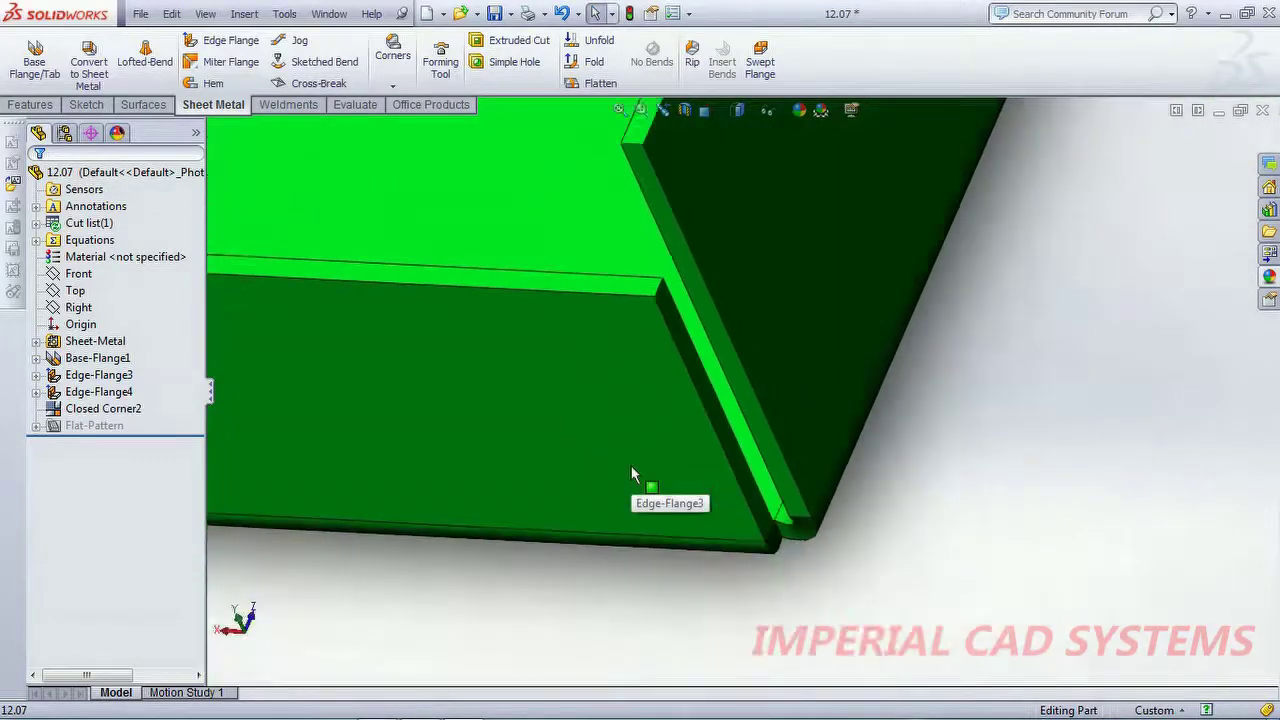
{"action": "middle_click_drag", "start_coordinate": [629, 466], "coordinate": [611, 374]}
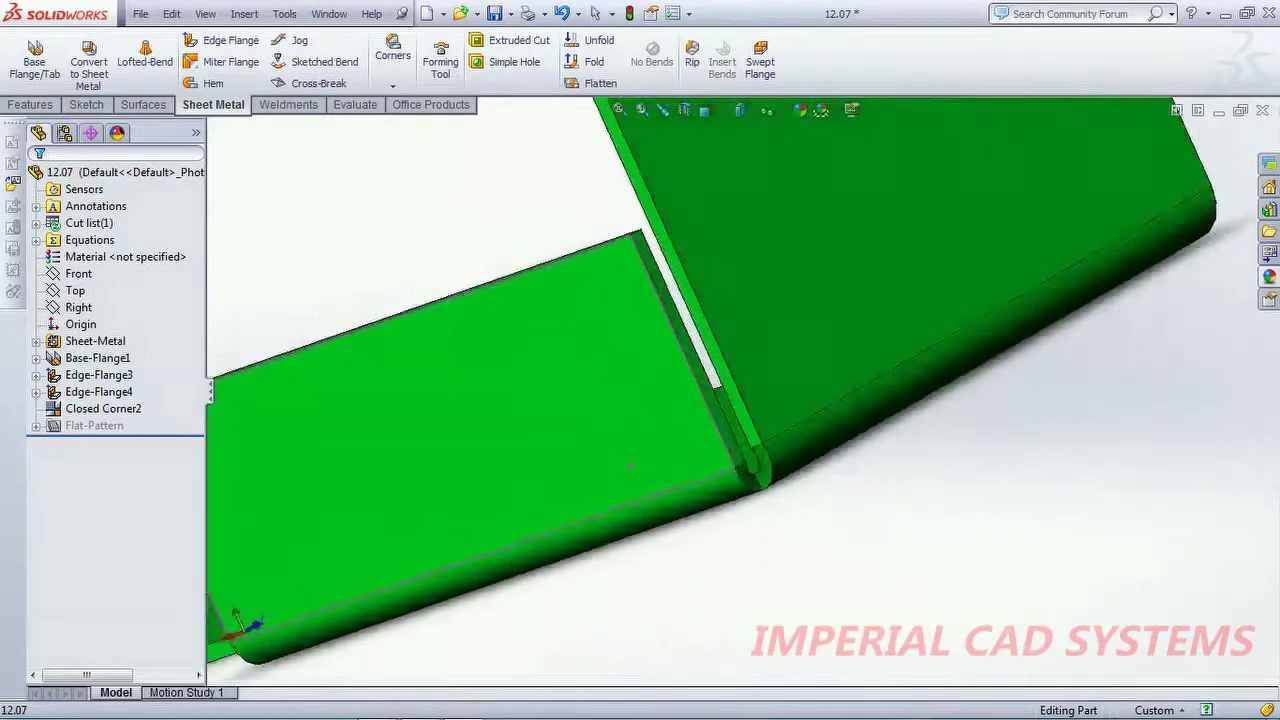
Edit the closed corner, change its corner type to Butt, apply it and inspect the corner.
{"action": "left_click", "coordinate": [88, 406]}
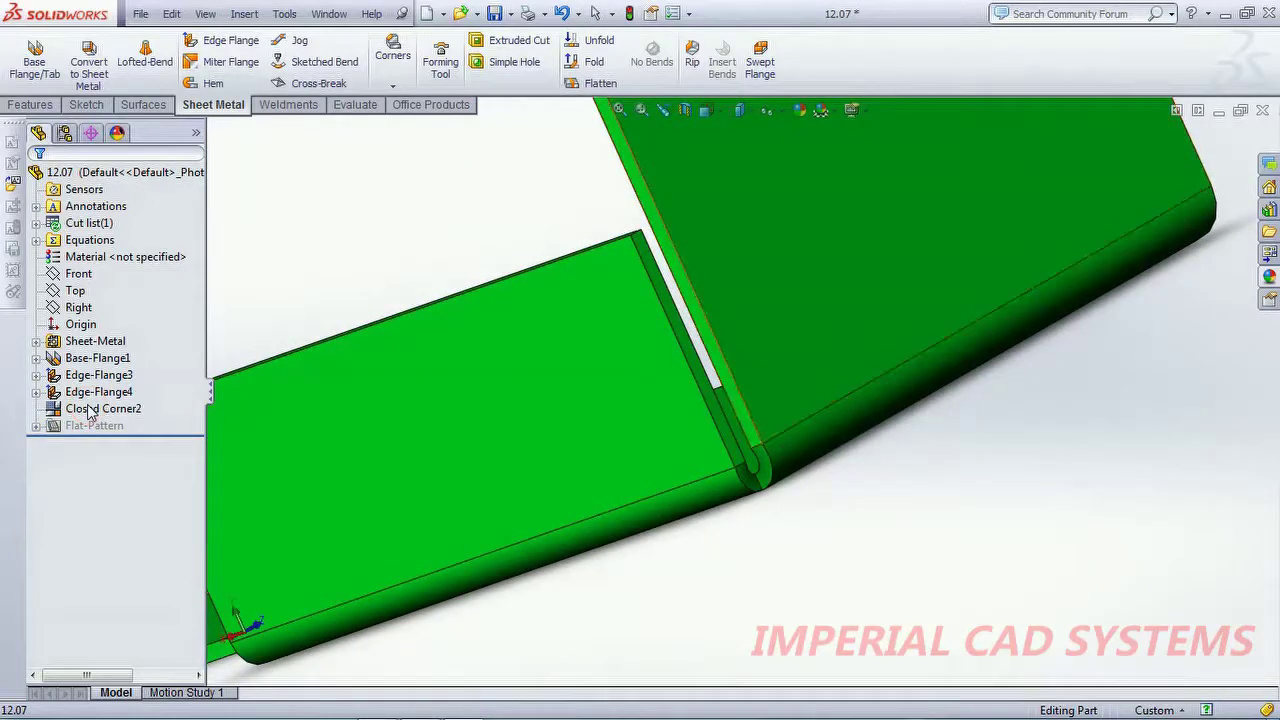
{"action": "left_click", "coordinate": [90, 410]}
{"action": "left_click", "coordinate": [120, 351]}
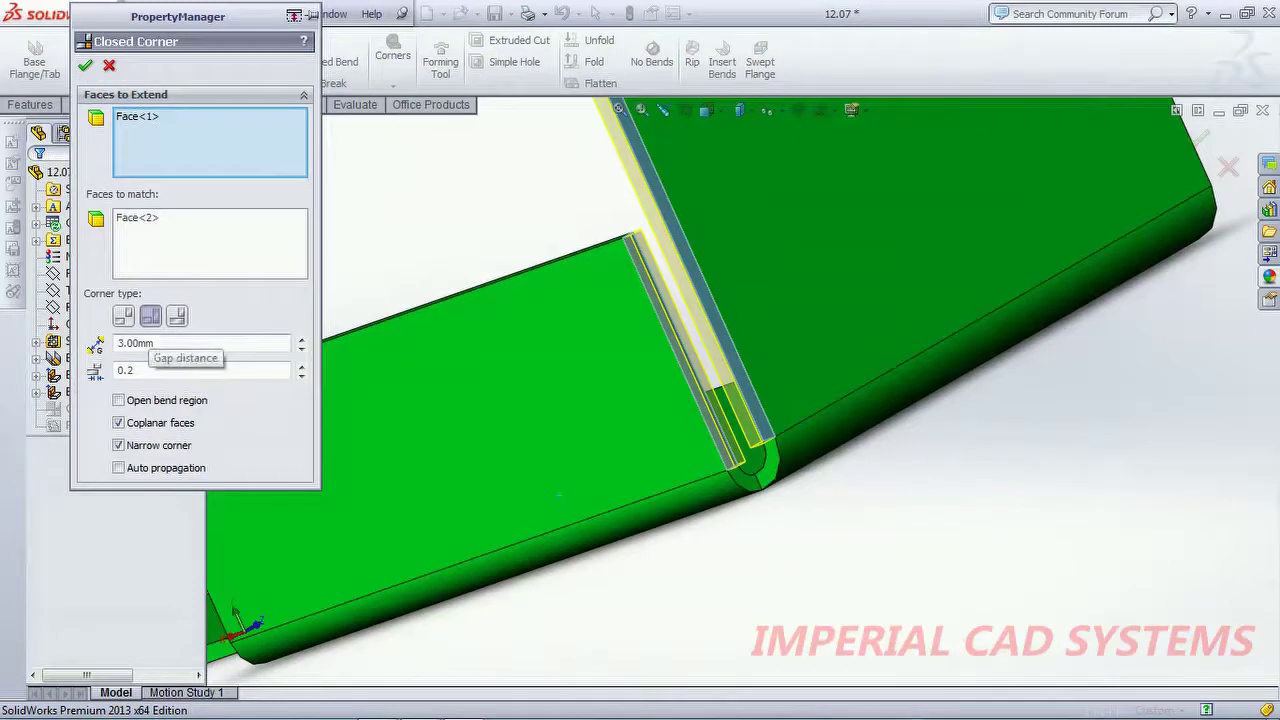
{"action": "left_click", "coordinate": [124, 320]}
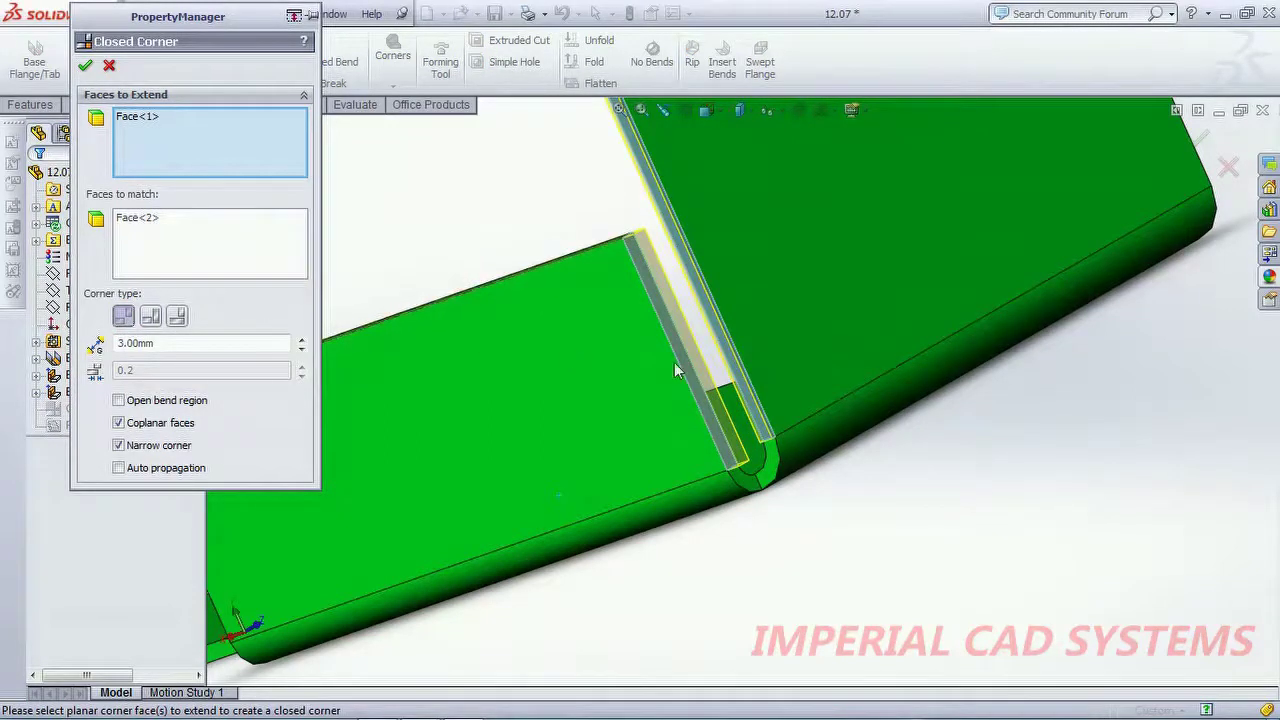
{"action": "middle_click_drag", "start_coordinate": [755, 400], "coordinate": [737, 453]}
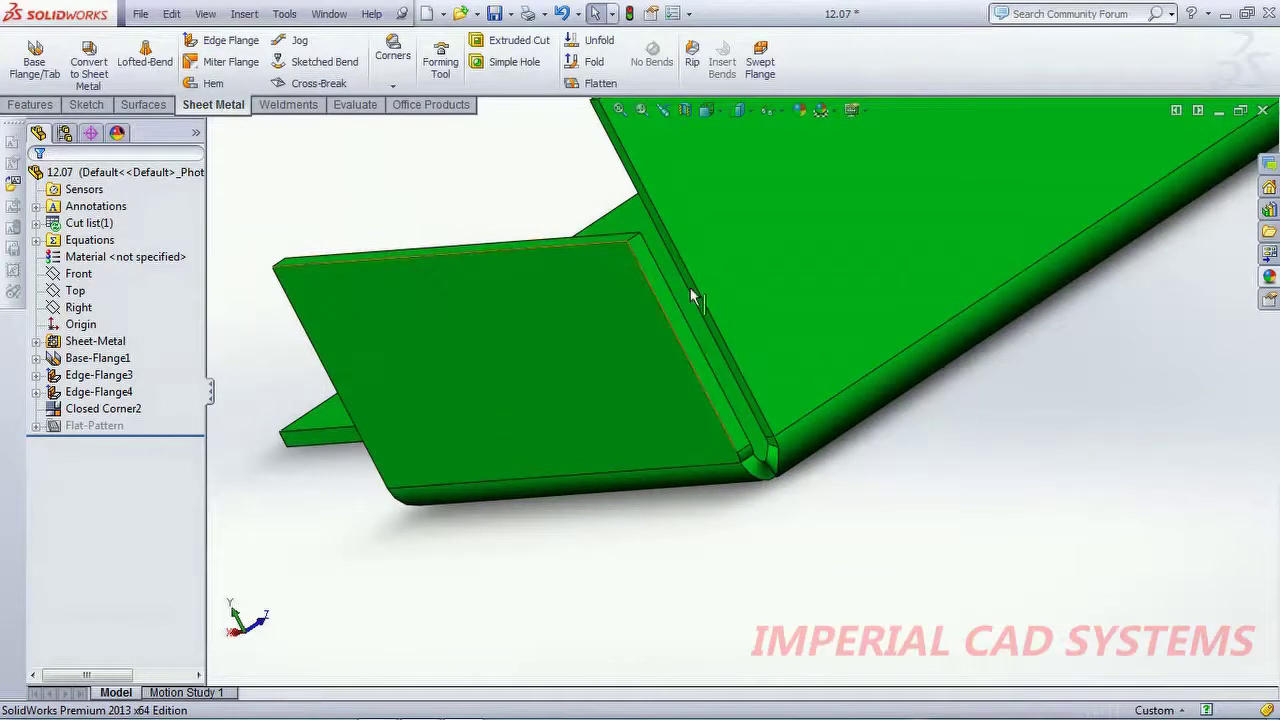
{"action": "middle_click_drag", "start_coordinate": [690, 287], "coordinate": [740, 300]}
Reopen the closed corner and compare the Overlap, Underlap and Butt corner types in the preview, ending on Butt.
{"action": "left_click", "coordinate": [94, 426]}
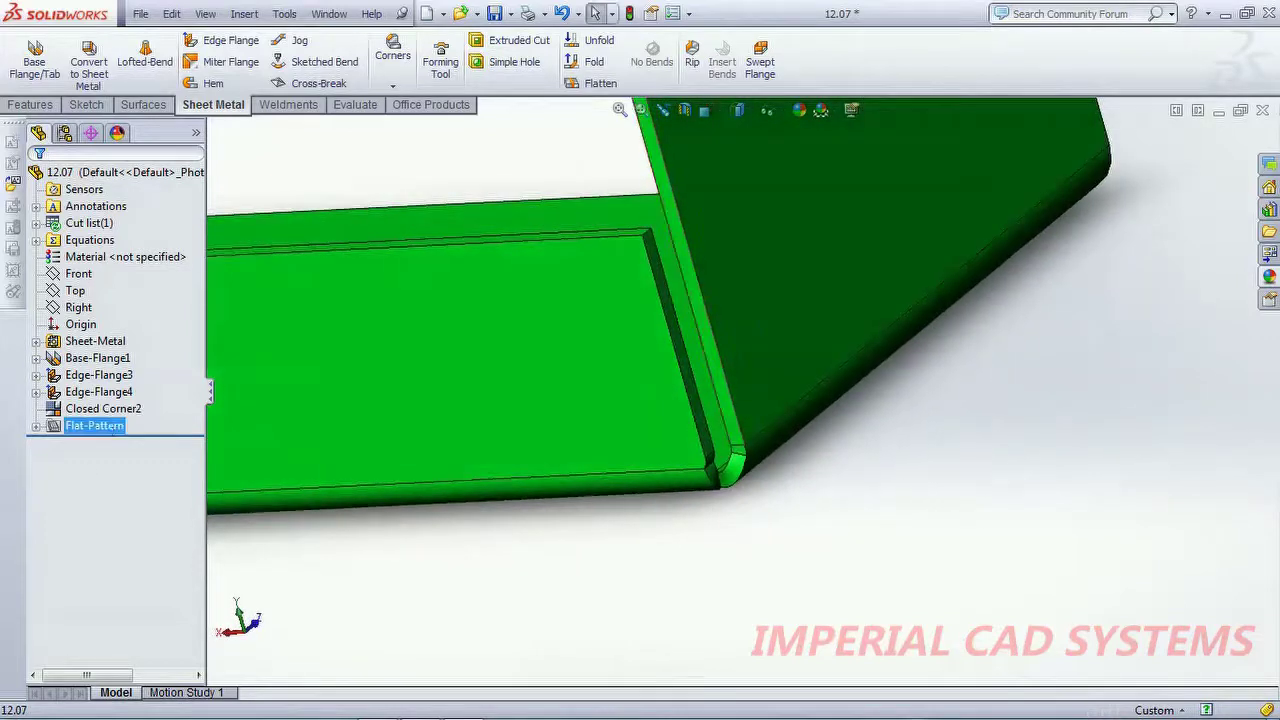
{"action": "left_click", "coordinate": [106, 409]}
{"action": "left_click", "coordinate": [166, 369]}
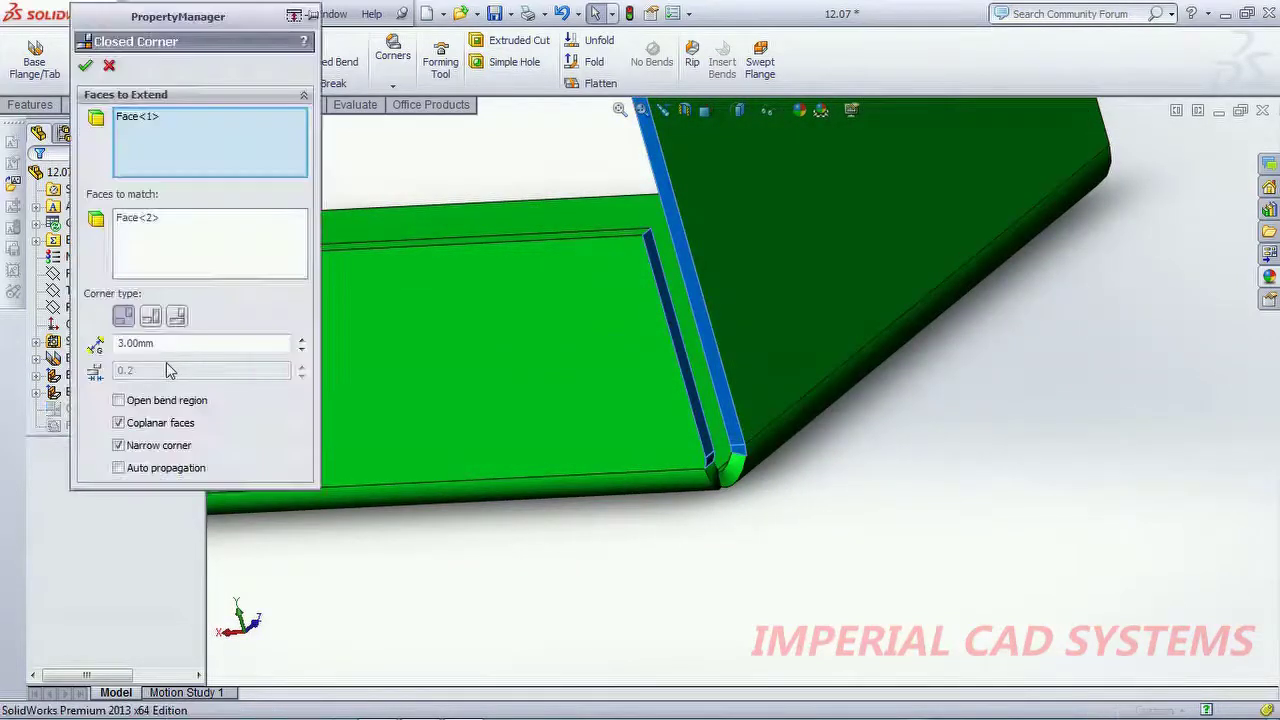
{"action": "left_click", "coordinate": [151, 321]}
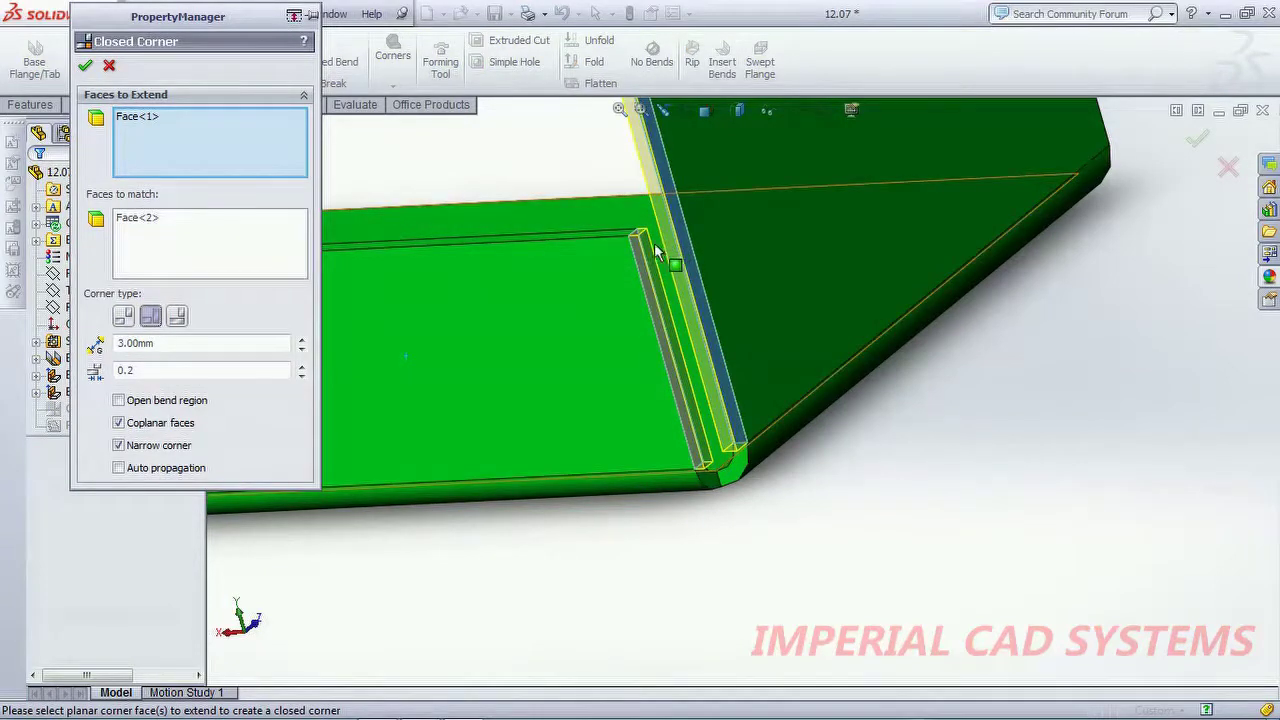
{"action": "left_click", "coordinate": [178, 316]}
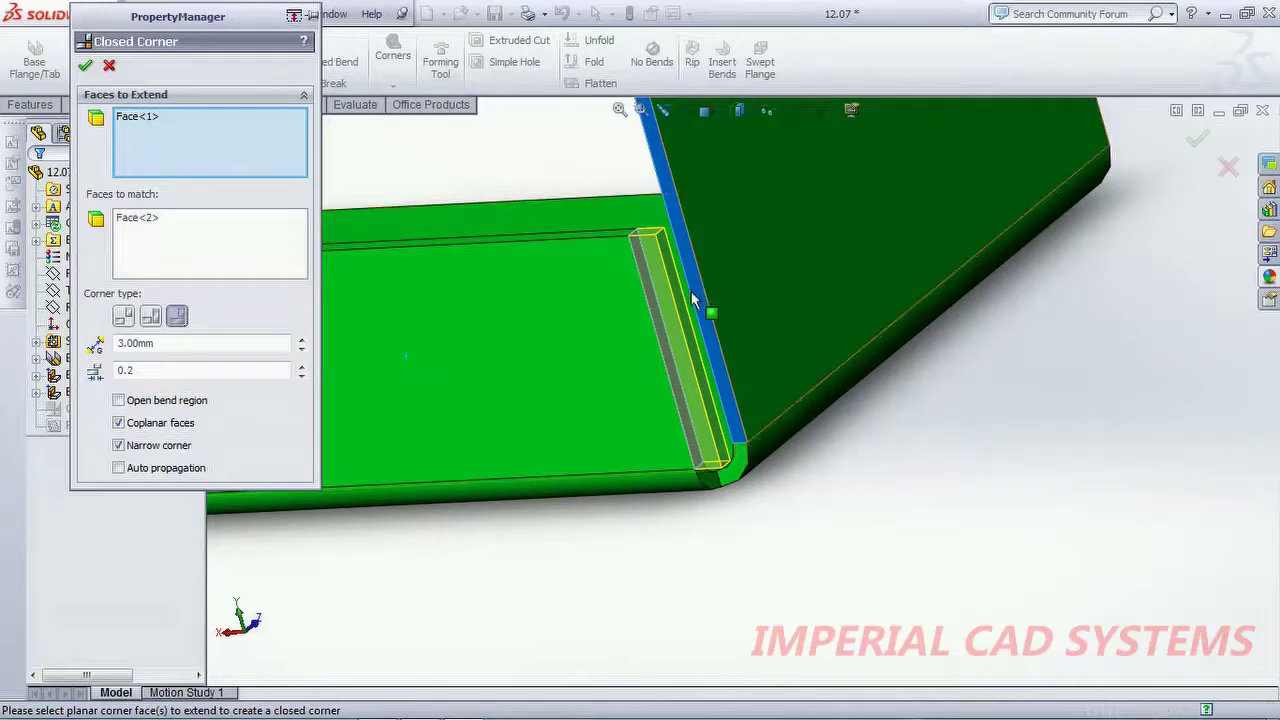
{"action": "mouse_move", "coordinate": [691, 291]}
{"action": "middle_mouse_down"}
{"action": "mouse_move", "coordinate": [680, 307]}
{"action": "mouse_move", "coordinate": [672, 288]}
{"action": "middle_mouse_up"}
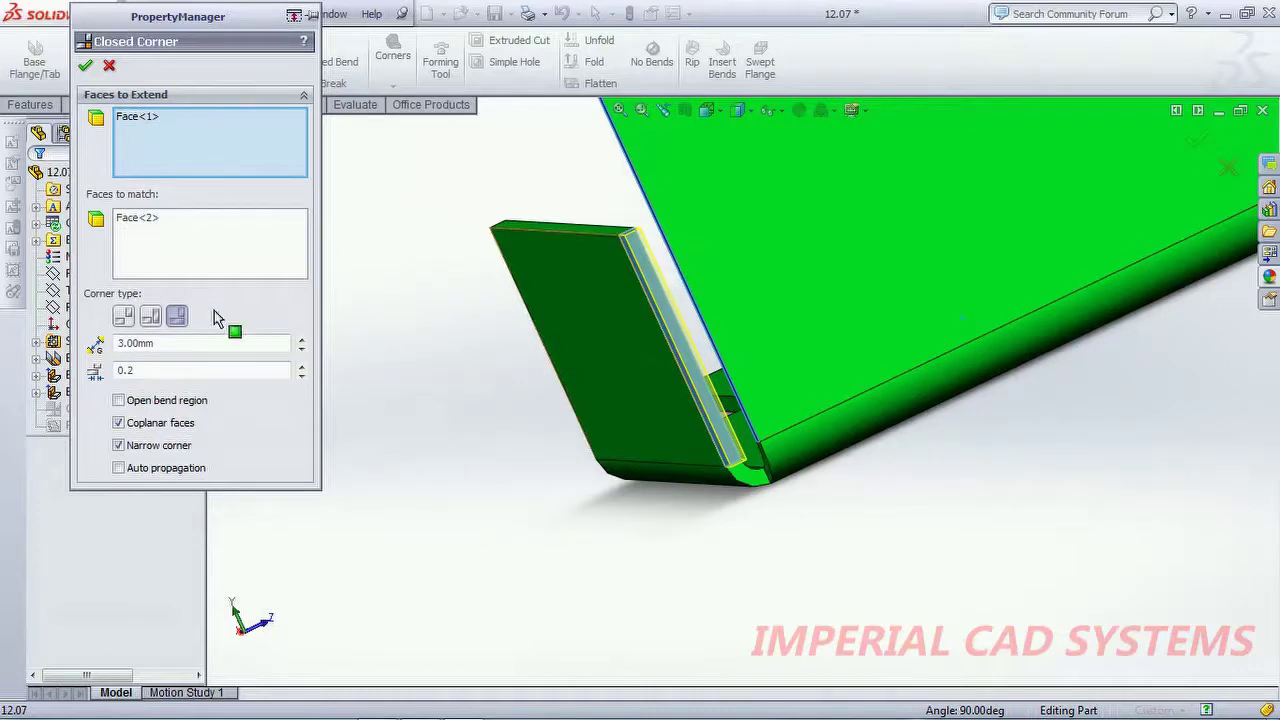
{"action": "left_click", "coordinate": [150, 316]}
{"action": "middle_click_drag", "start_coordinate": [835, 322], "coordinate": [920, 290]}
{"action": "left_click", "coordinate": [123, 316]}
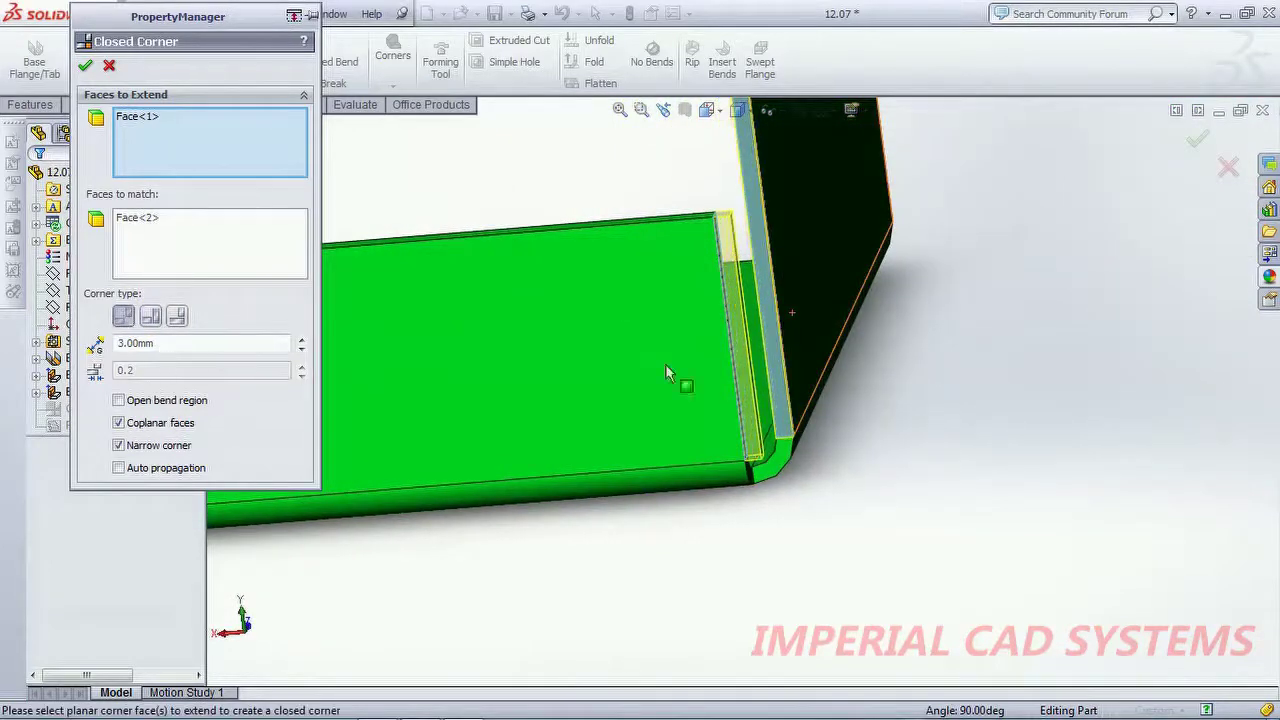
{"action": "middle_click_drag", "start_coordinate": [843, 425], "coordinate": [551, 337]}
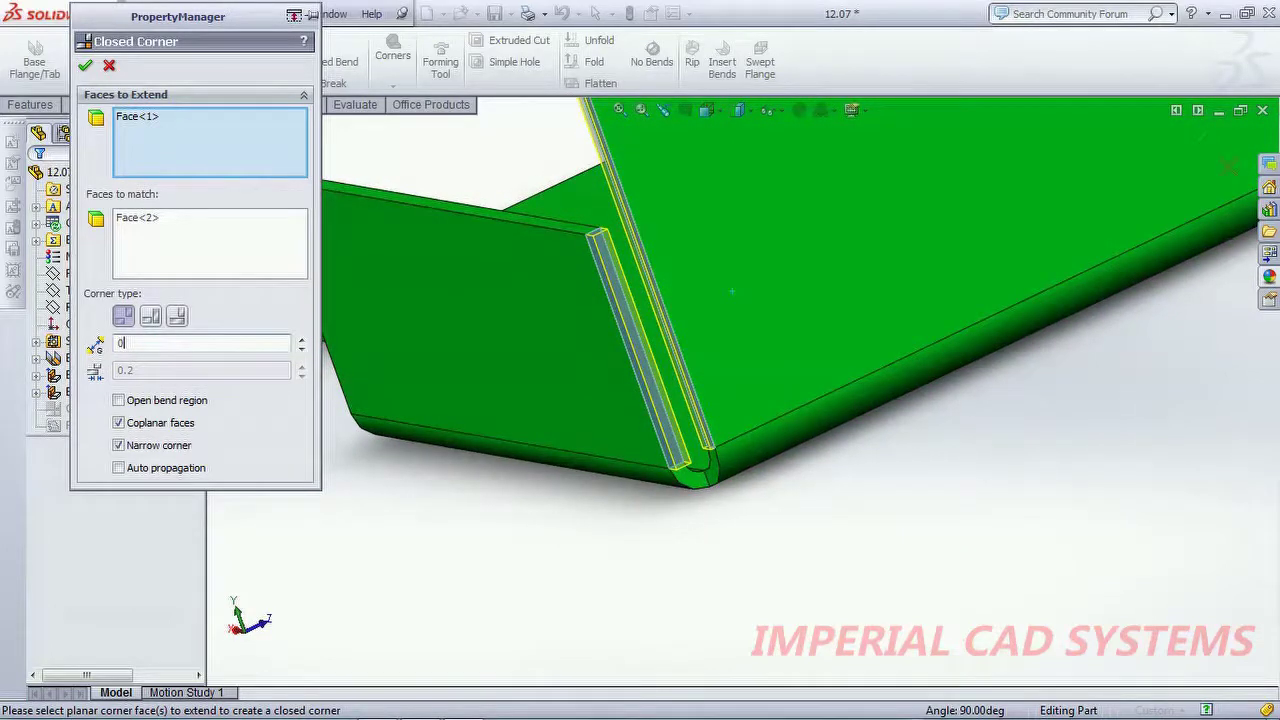
Try a gap distance of 0 for the closed corner, replace it with 0.1 mm and apply the change.
{"action": "key", "text": "Return"}
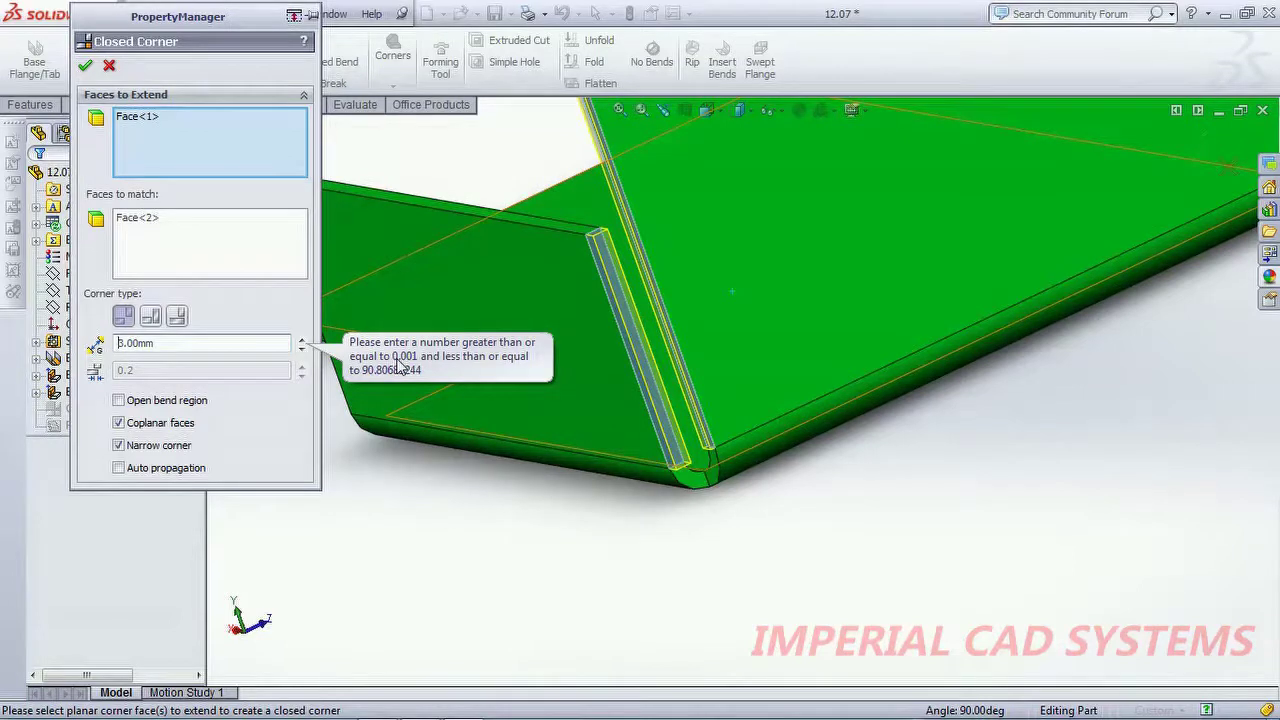
{"action": "left_click", "coordinate": [118, 343]}
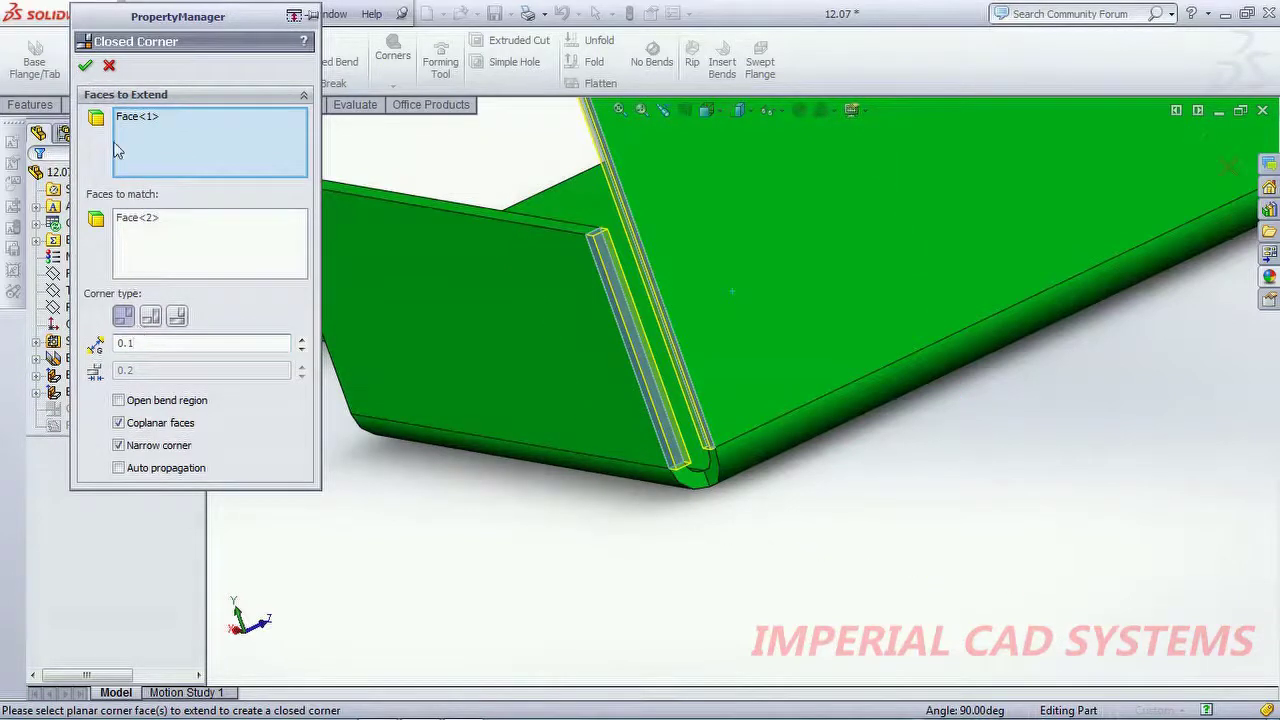
{"action": "left_click", "coordinate": [86, 67]}
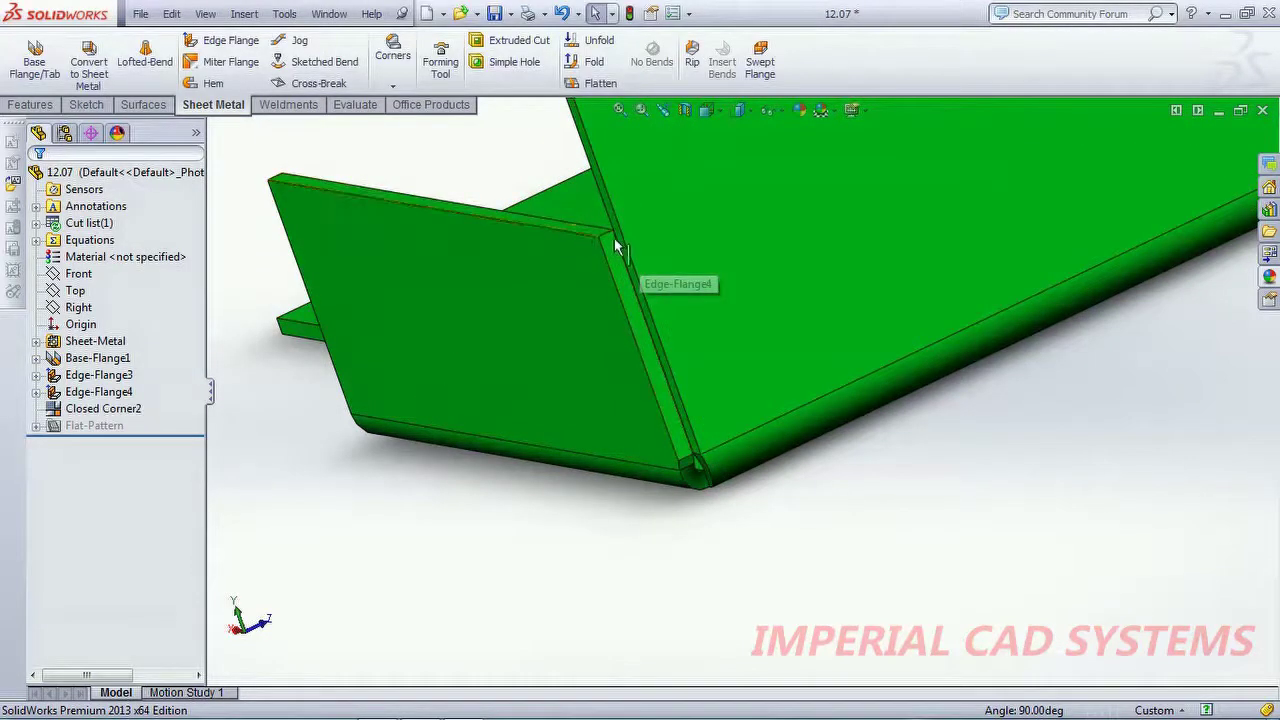
Examine the gap between the two edge flanges at the closed corner up close and from a distance.
{"action": "scroll", "coordinate": [578, 292], "scroll_direction": "up", "scroll_amount": 3}
{"action": "middle_click_drag", "start_coordinate": [630, 286], "coordinate": [671, 256]}
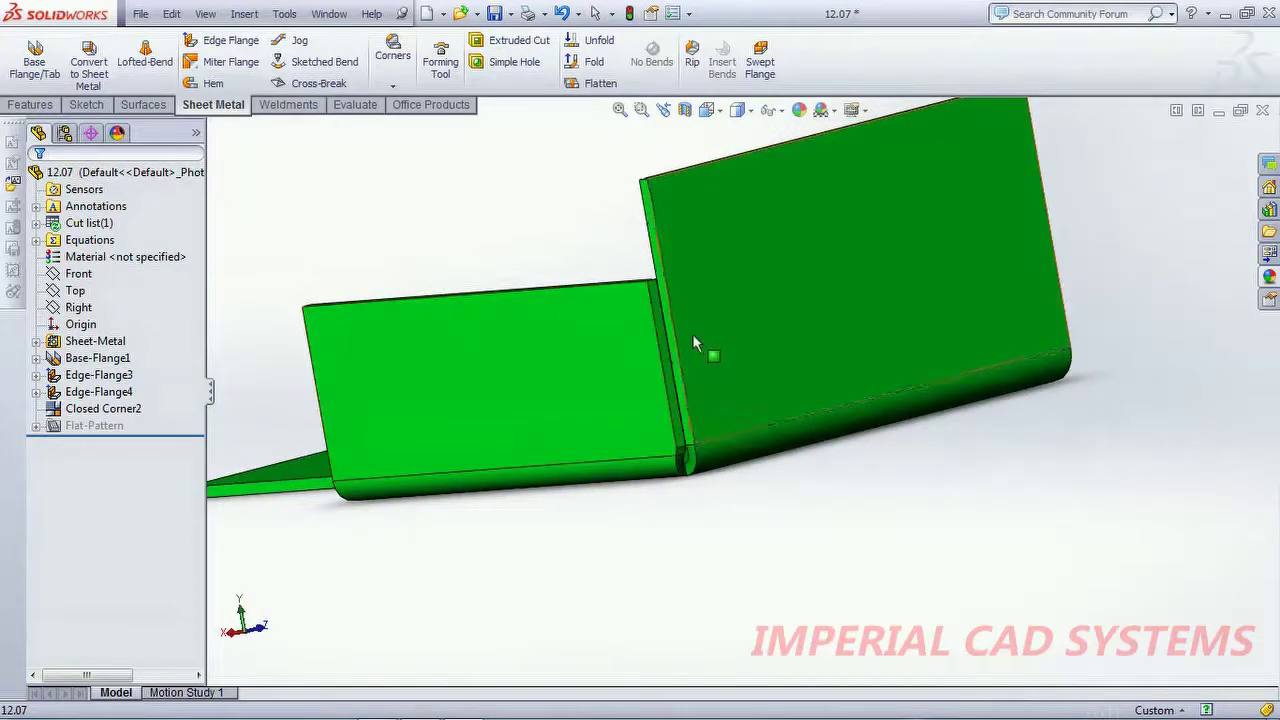
{"action": "scroll", "coordinate": [692, 335], "scroll_direction": "down", "scroll_amount": 1}
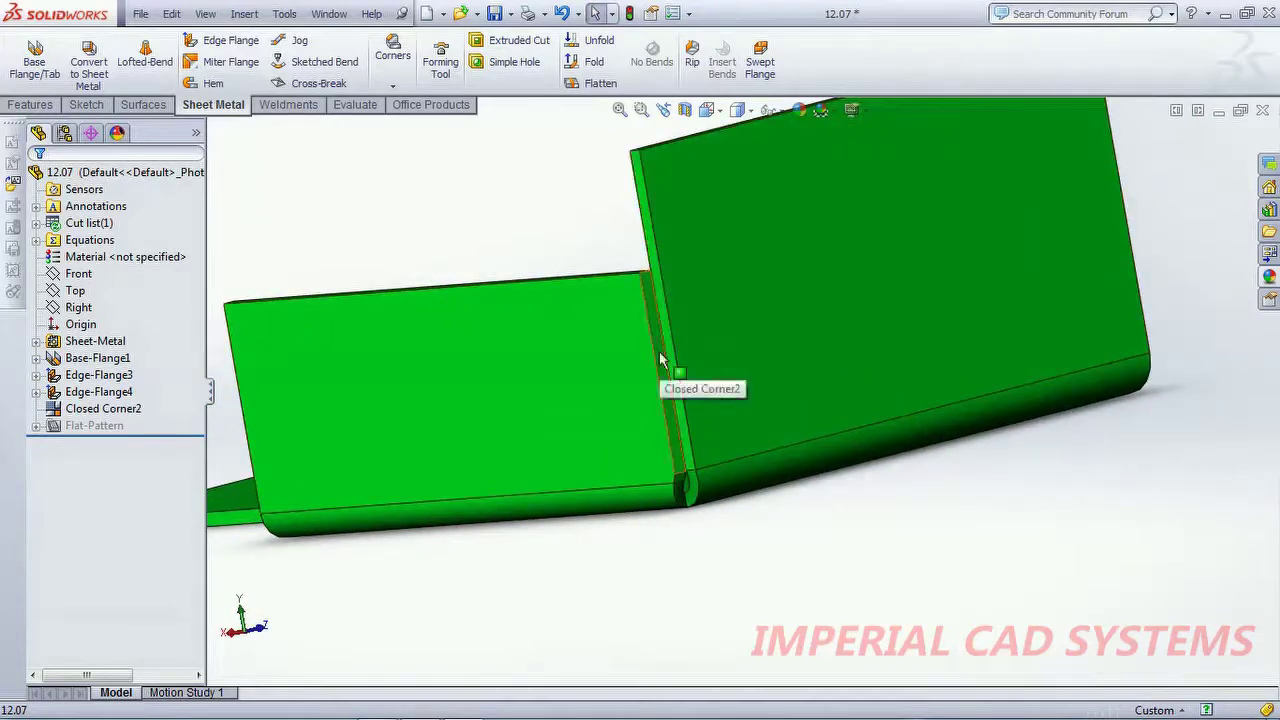
{"action": "scroll", "coordinate": [660, 353], "scroll_direction": "up", "scroll_amount": 3}
{"action": "scroll", "coordinate": [710, 356], "scroll_direction": "down", "scroll_amount": 6}
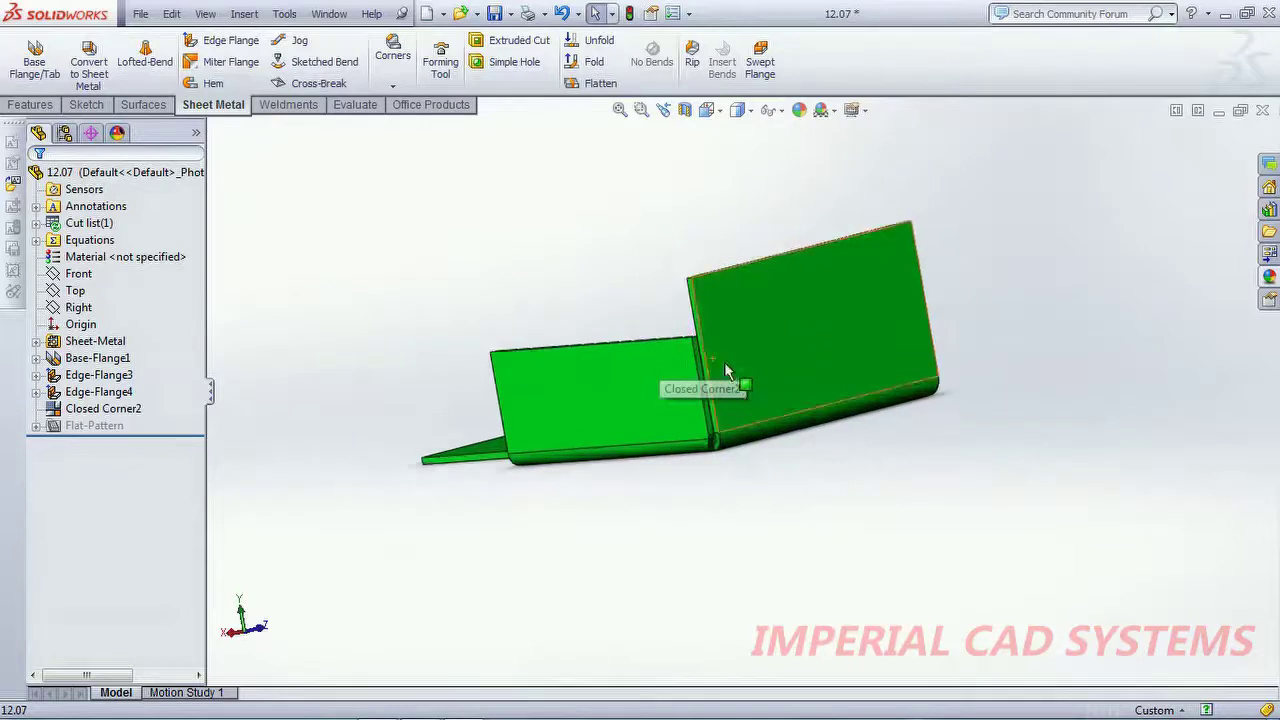
{"action": "scroll", "coordinate": [705, 356], "scroll_direction": "down", "scroll_amount": 5}
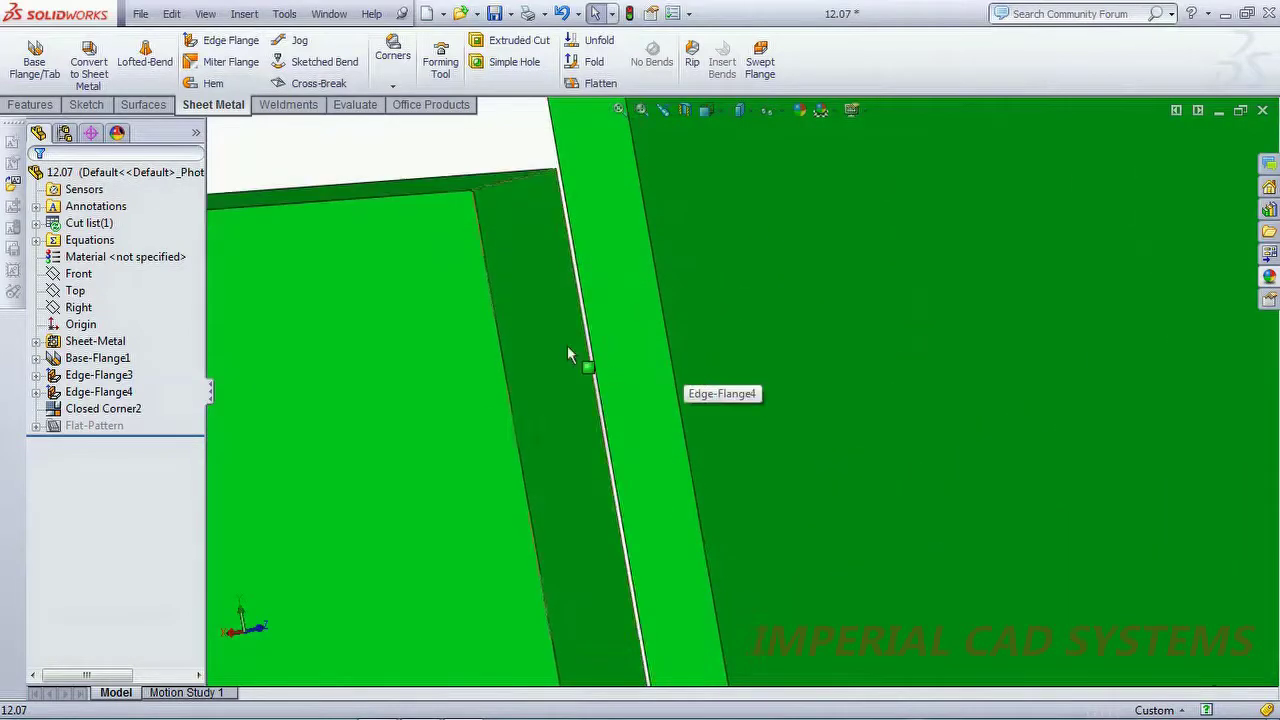
{"action": "scroll", "coordinate": [646, 360], "scroll_direction": "down", "scroll_amount": 1}
{"action": "scroll", "coordinate": [646, 360], "scroll_direction": "up", "scroll_amount": 4}
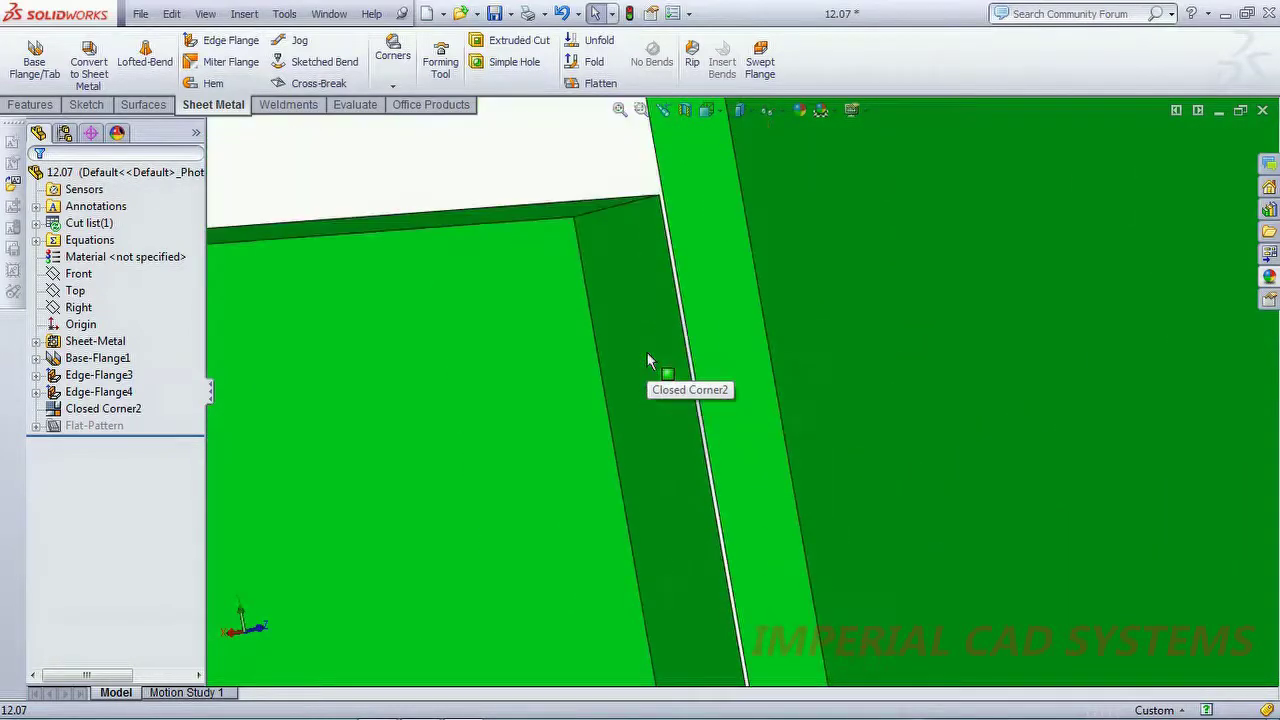
{"action": "scroll", "coordinate": [813, 392], "scroll_direction": "up", "scroll_amount": 5}
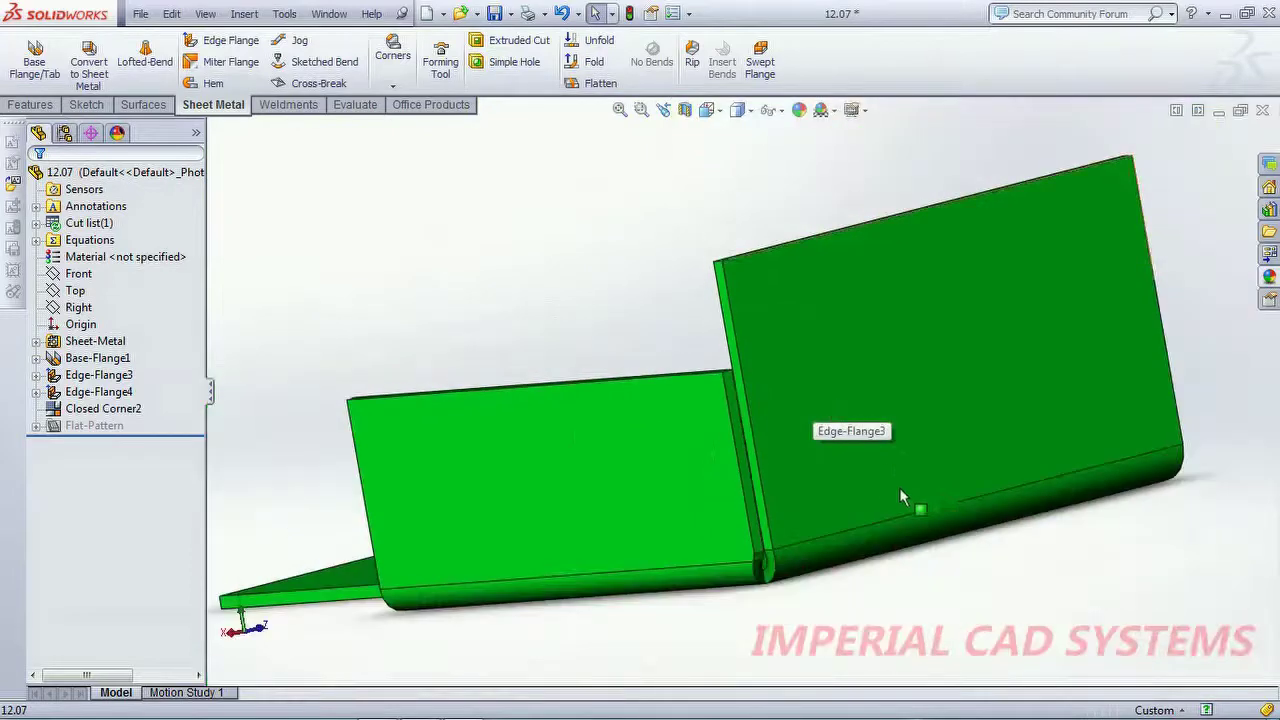
{"action": "scroll", "coordinate": [889, 484], "scroll_direction": "down", "scroll_amount": 5}
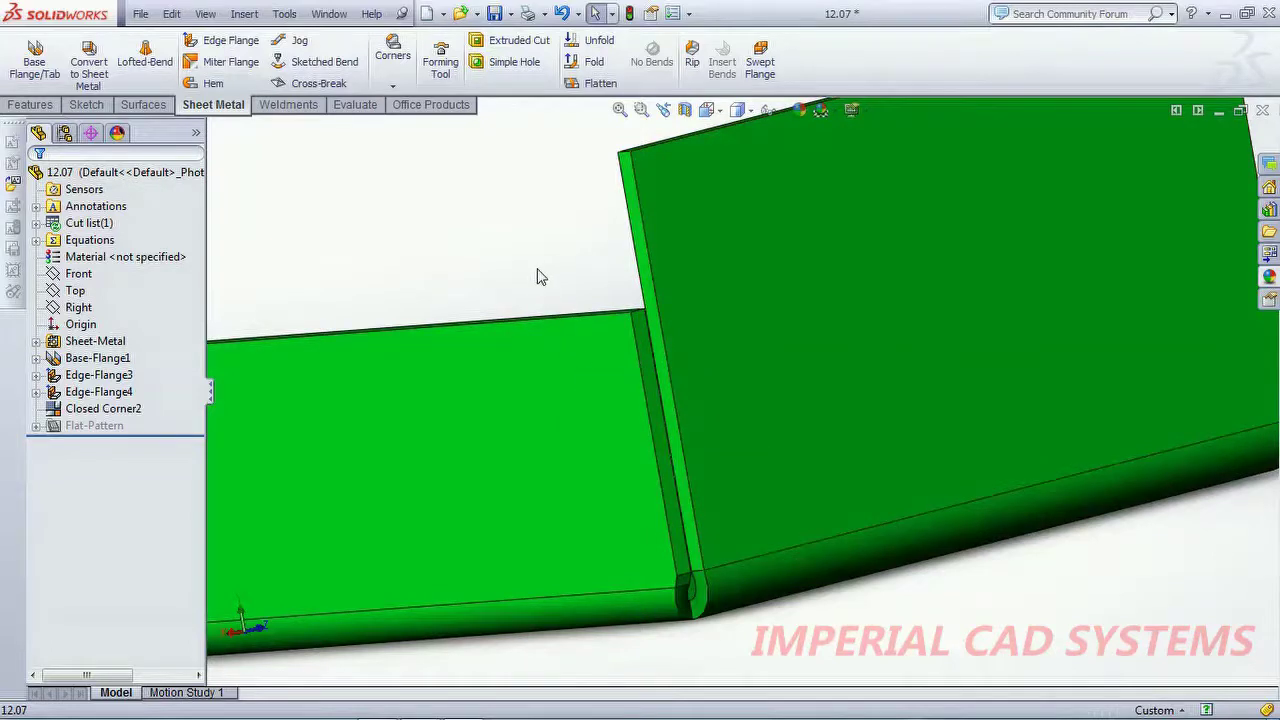
Undo the closed corner and weld the corner between the two edge flanges from the taller flange's side face, with a 1 mm fillet.
{"action": "key", "text": "ctrl+z"}
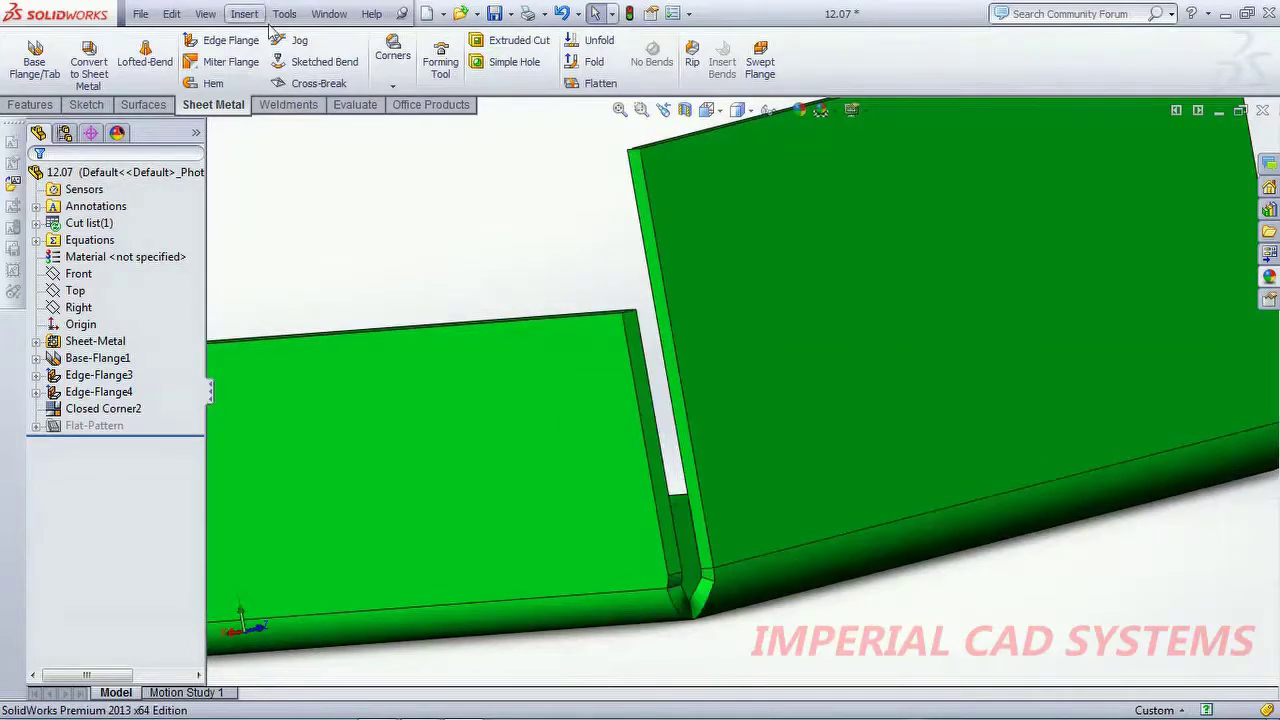
{"action": "left_click", "coordinate": [392, 85]}
{"action": "left_click", "coordinate": [410, 122]}
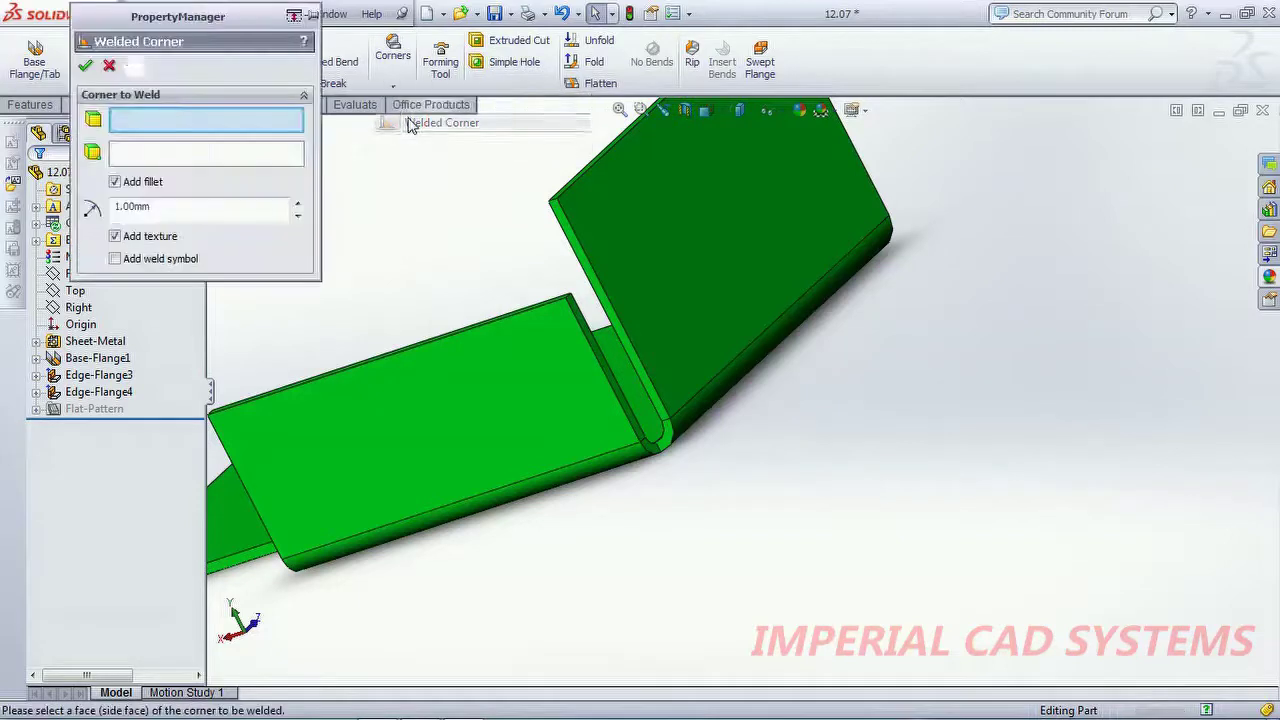
{"action": "left_click", "coordinate": [608, 314]}
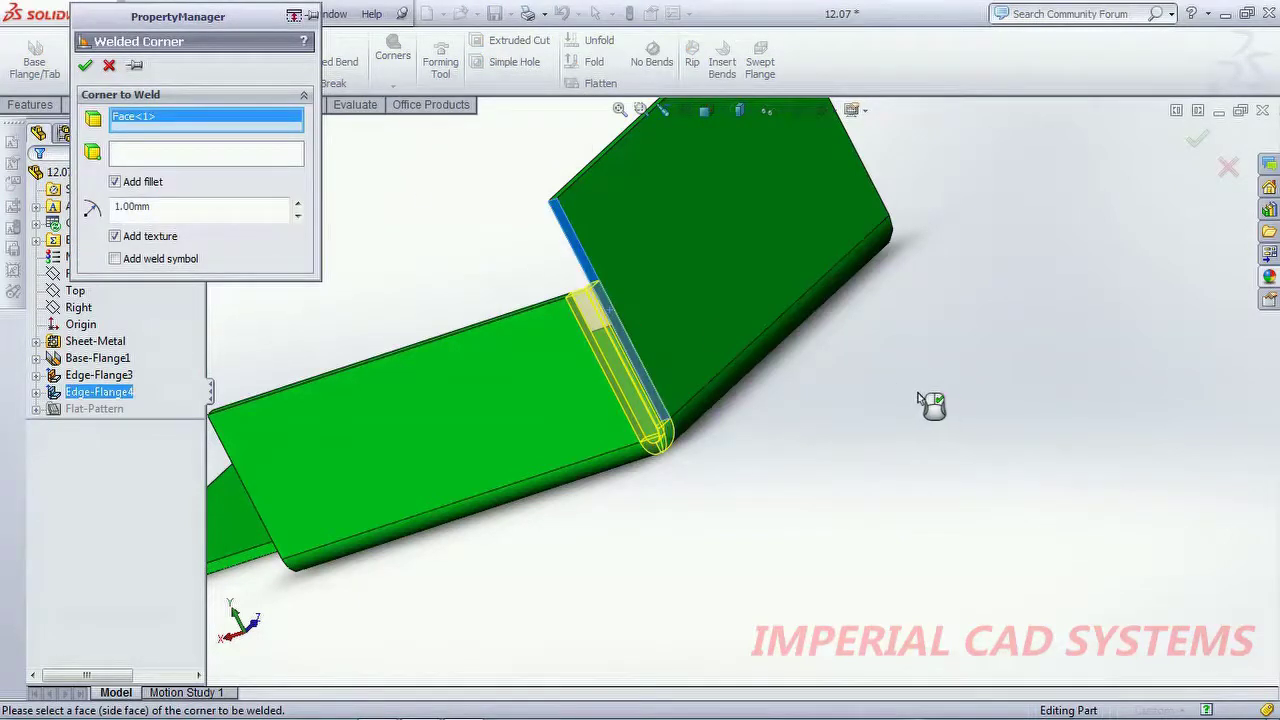
{"action": "scroll", "coordinate": [631, 365], "scroll_direction": "up", "scroll_amount": 1}
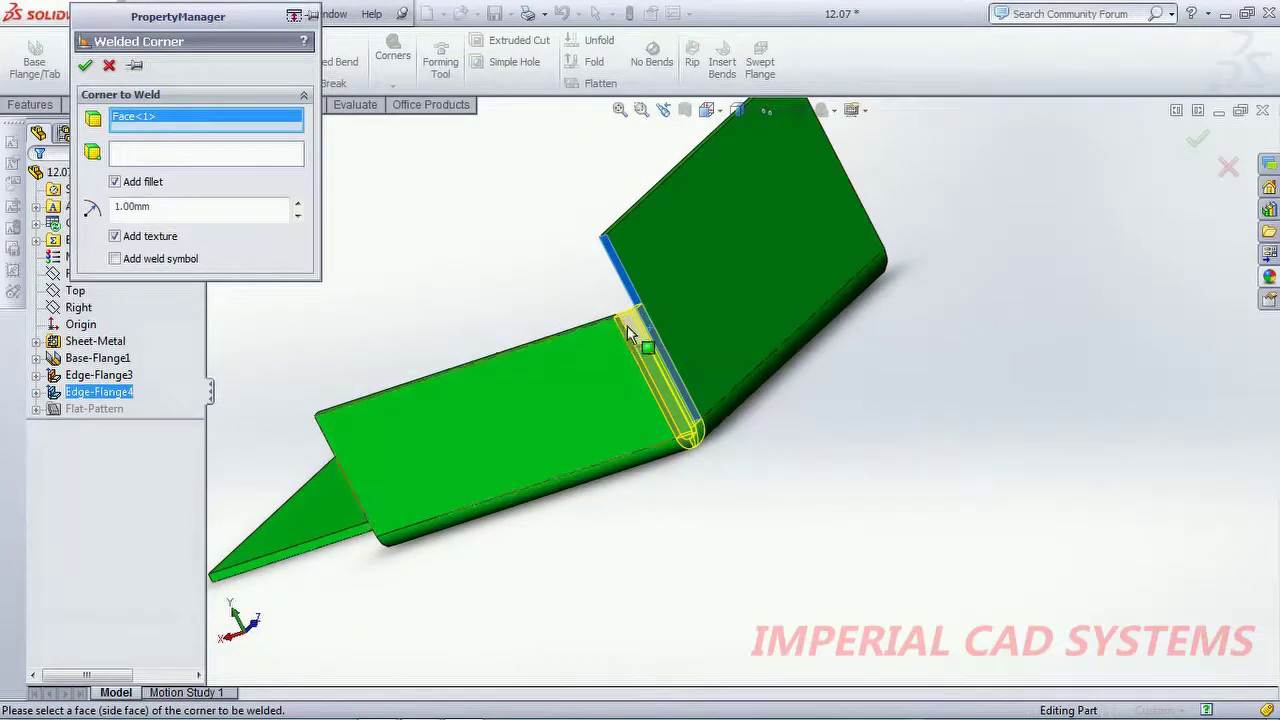
{"action": "middle_click_drag", "start_coordinate": [628, 333], "coordinate": [688, 344]}
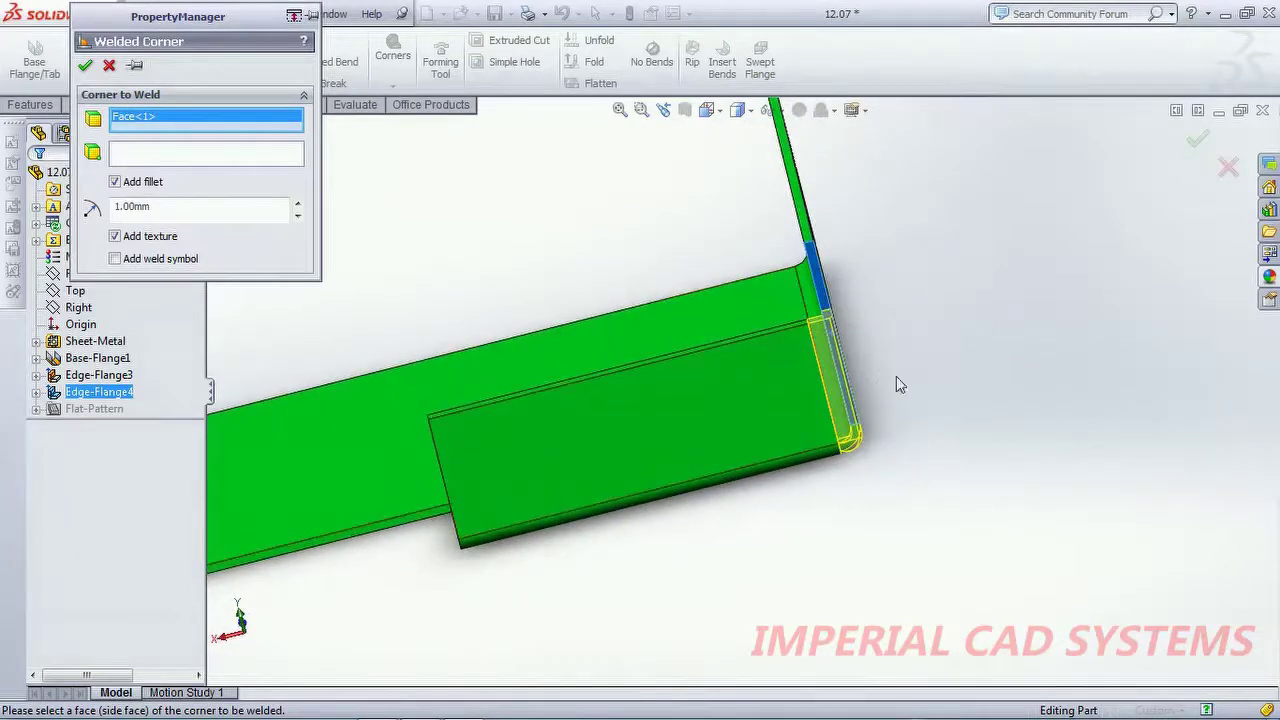
{"action": "middle_click_drag", "start_coordinate": [896, 376], "coordinate": [845, 412]}
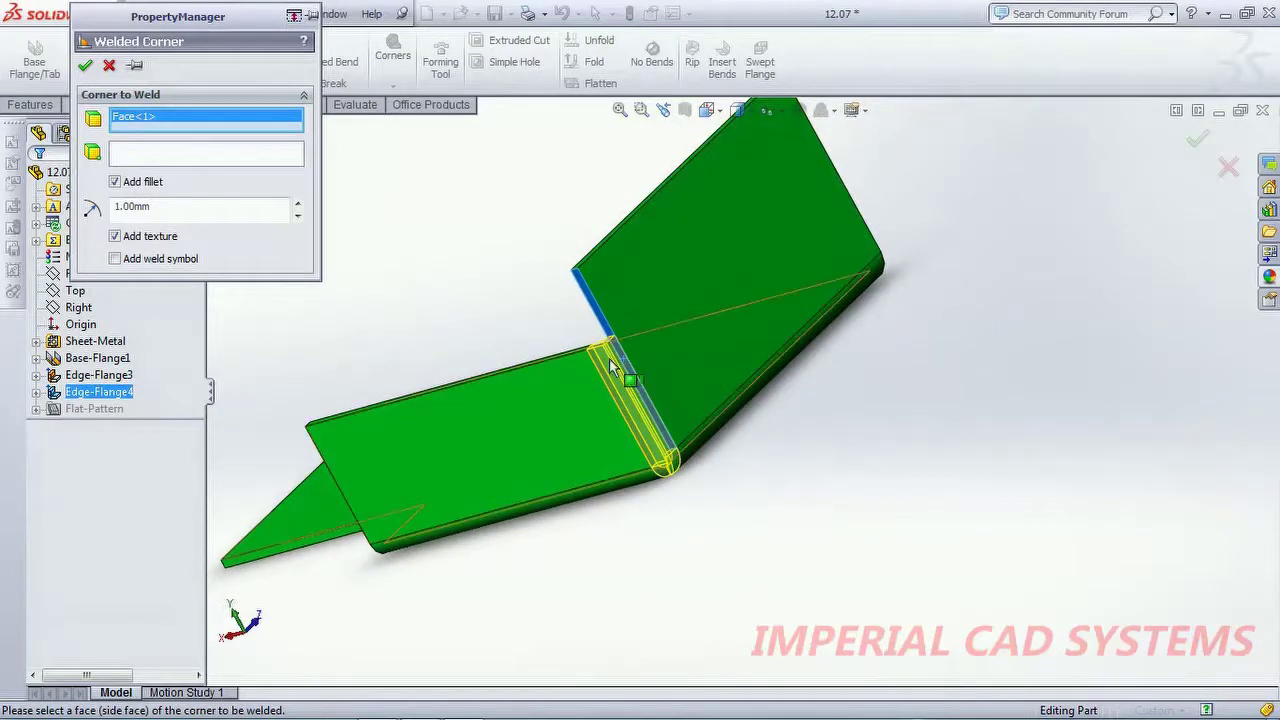
{"action": "scroll", "coordinate": [612, 358], "scroll_direction": "down", "scroll_amount": 5}
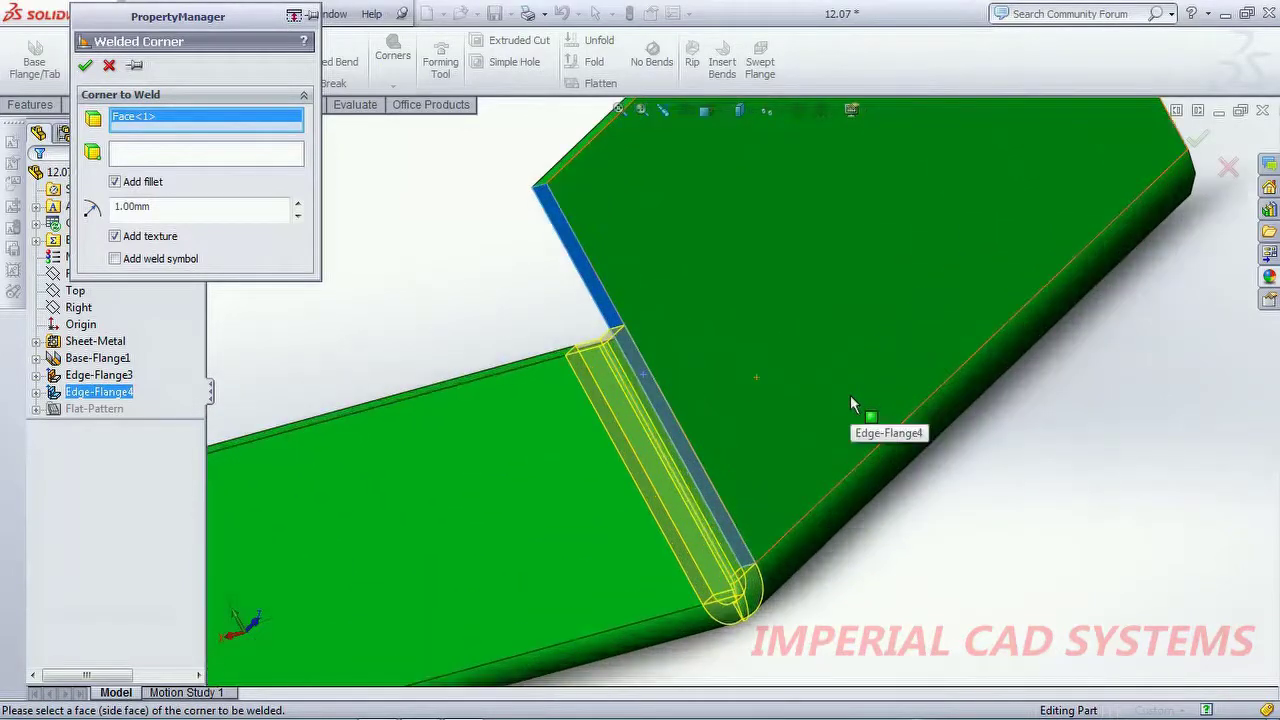
{"action": "left_click", "coordinate": [86, 67]}
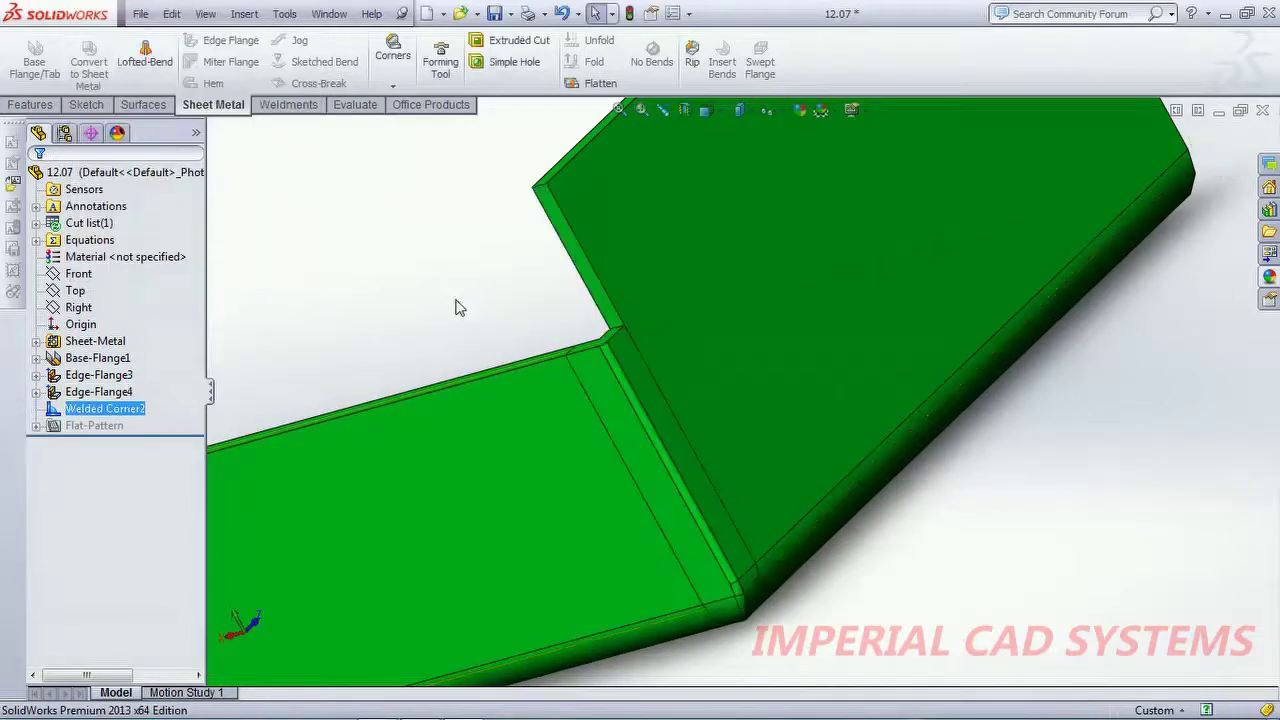
Edit the welded corner, toggle its fillet option off and back on, and set the fillet radius to 3 mm.
{"action": "scroll", "coordinate": [487, 332], "scroll_direction": "up", "scroll_amount": 2}
{"action": "scroll", "coordinate": [789, 445], "scroll_direction": "down", "scroll_amount": 1}
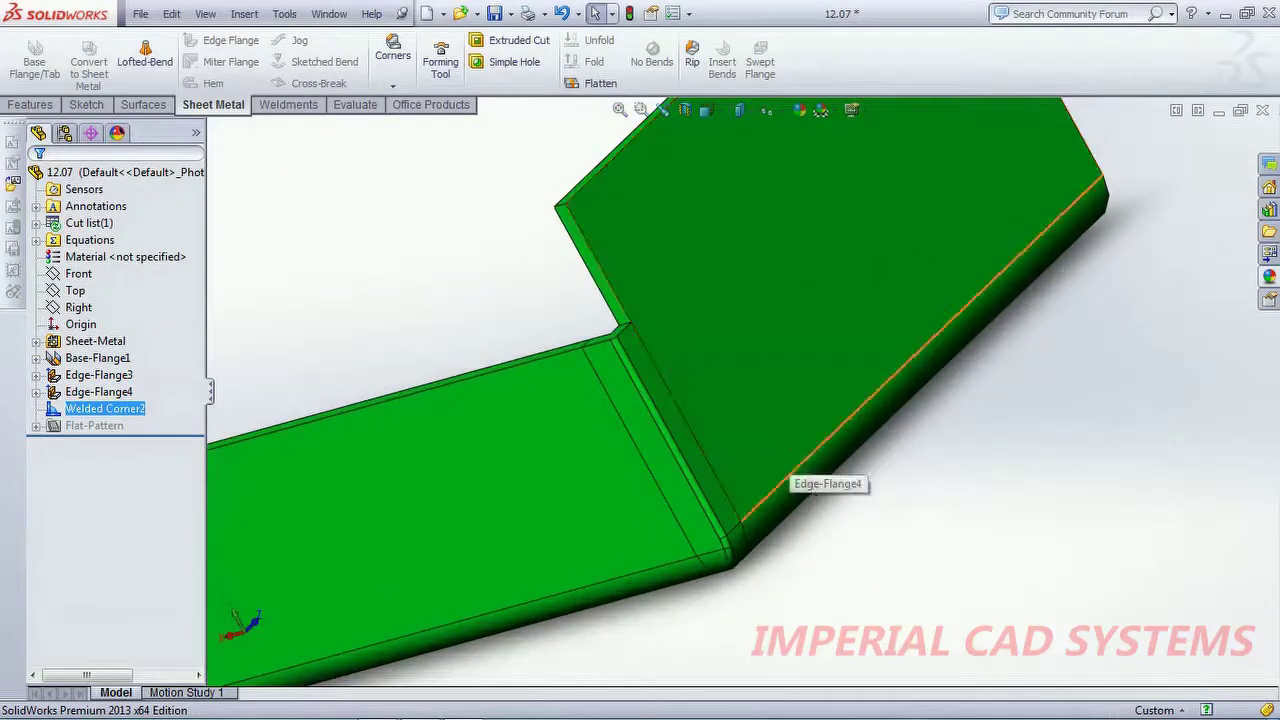
{"action": "middle_click_drag", "start_coordinate": [804, 542], "coordinate": [715, 245]}
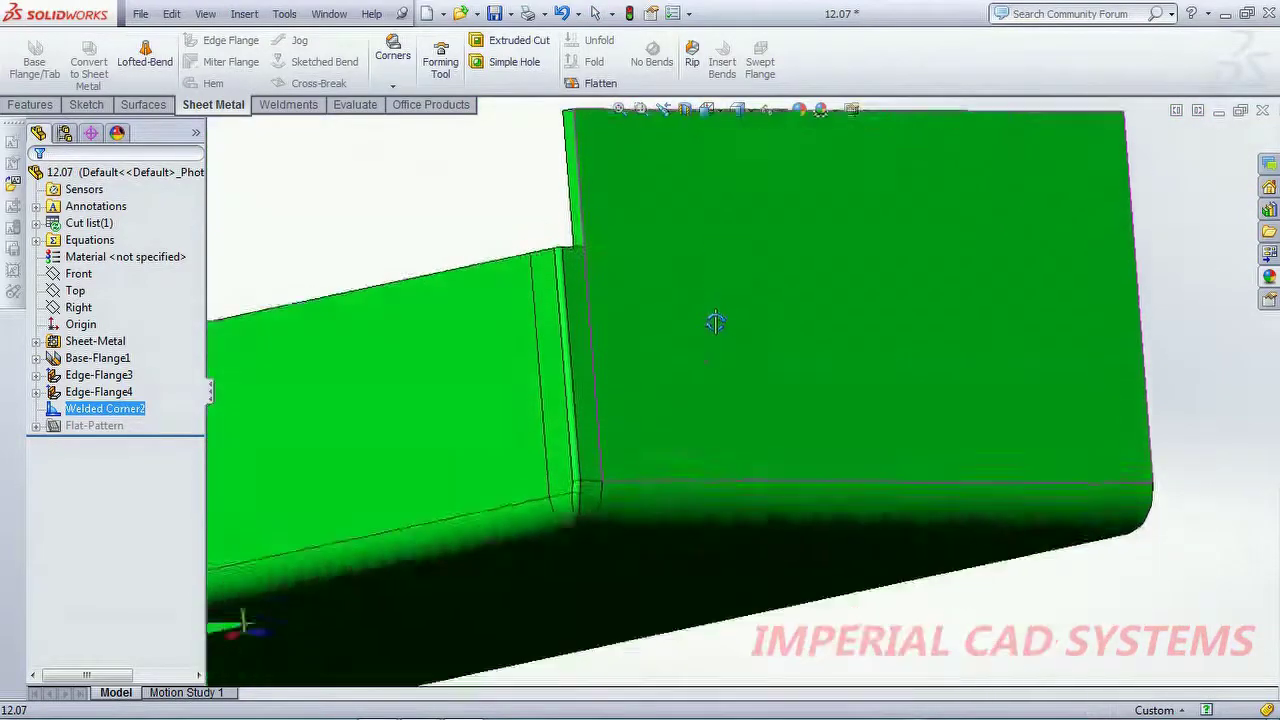
{"action": "middle_click_drag", "start_coordinate": [715, 322], "coordinate": [700, 435]}
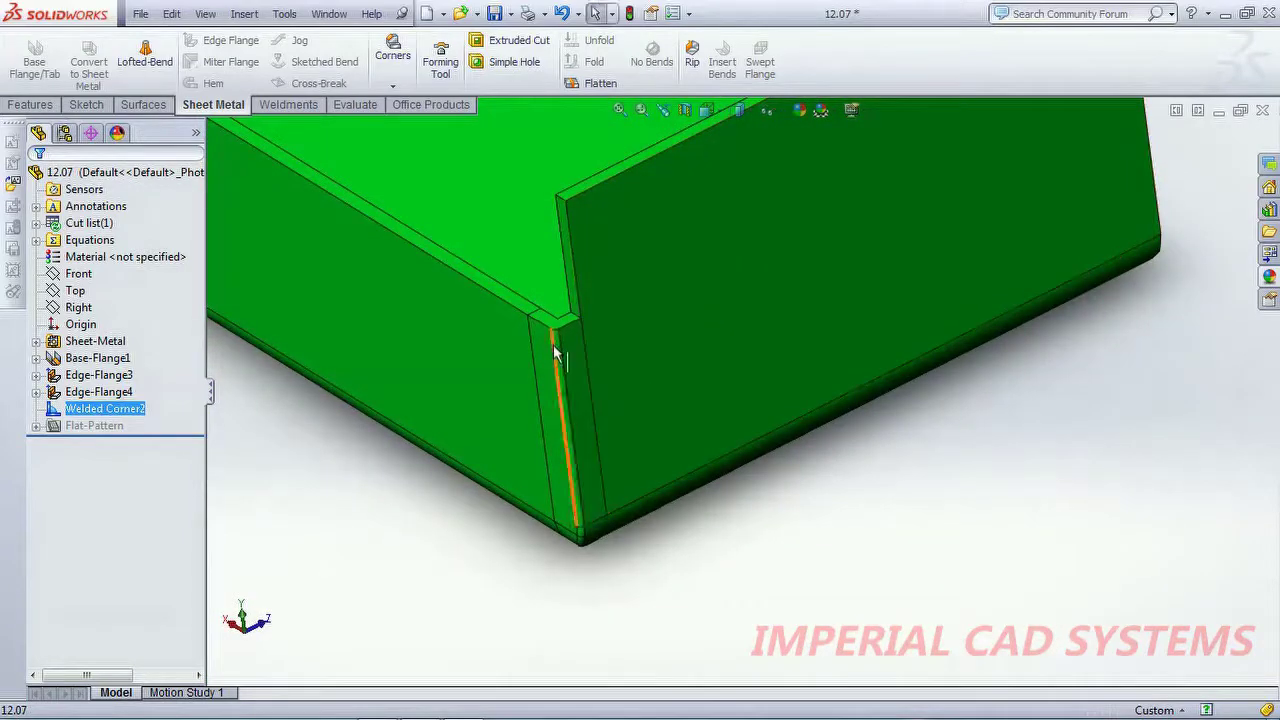
{"action": "left_click", "coordinate": [121, 410]}
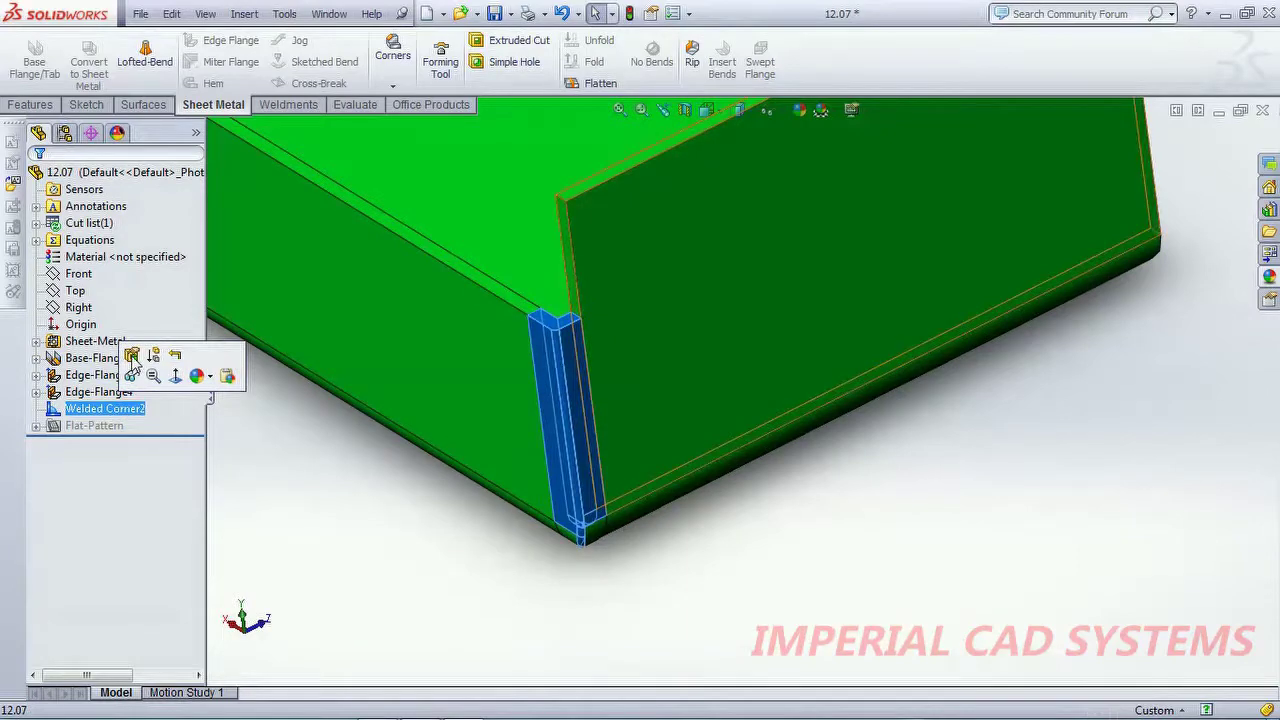
{"action": "left_click", "coordinate": [131, 355]}
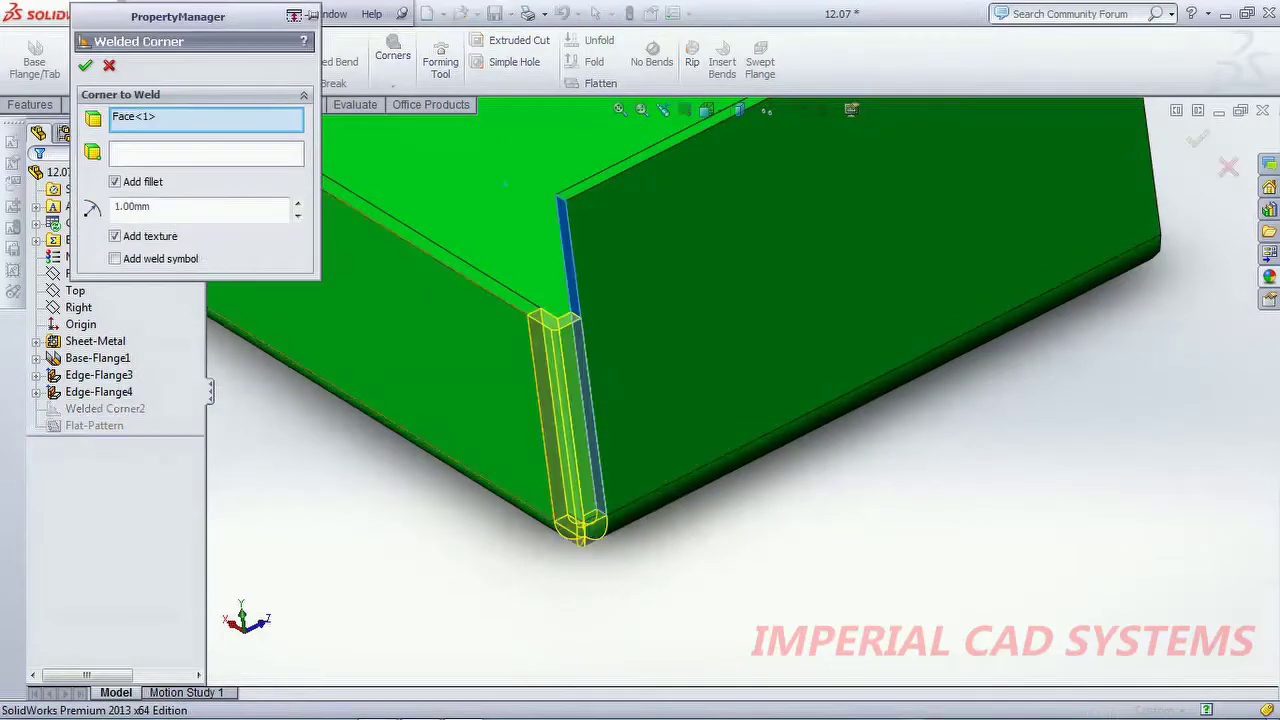
{"action": "left_click", "coordinate": [114, 181]}
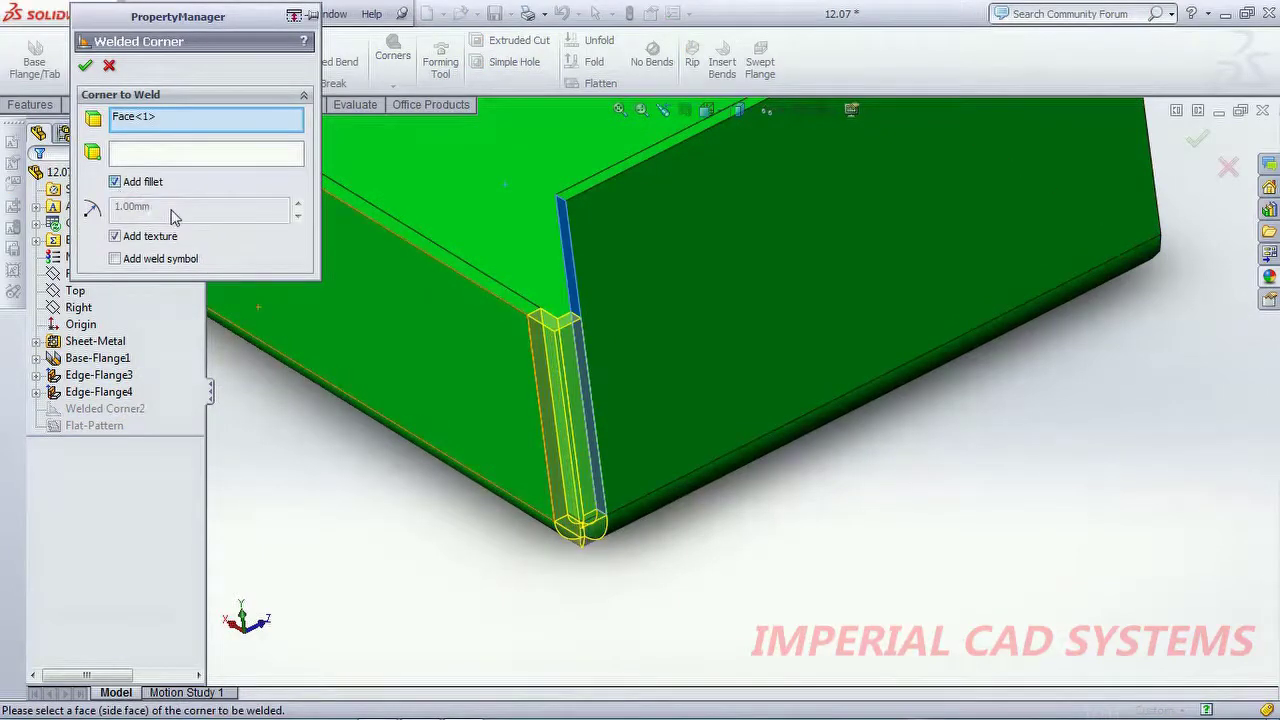
{"action": "left_click", "coordinate": [114, 181]}
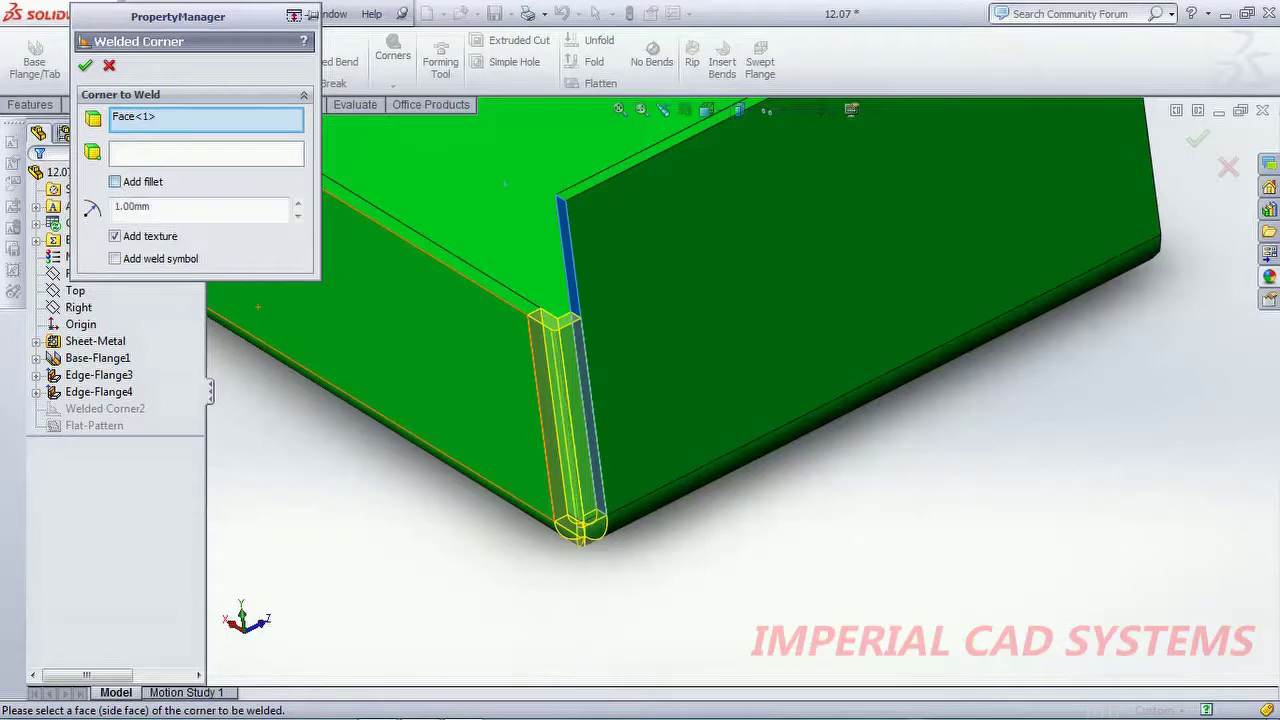
{"action": "left_click_drag", "start_coordinate": [161, 207], "coordinate": [87, 213]}
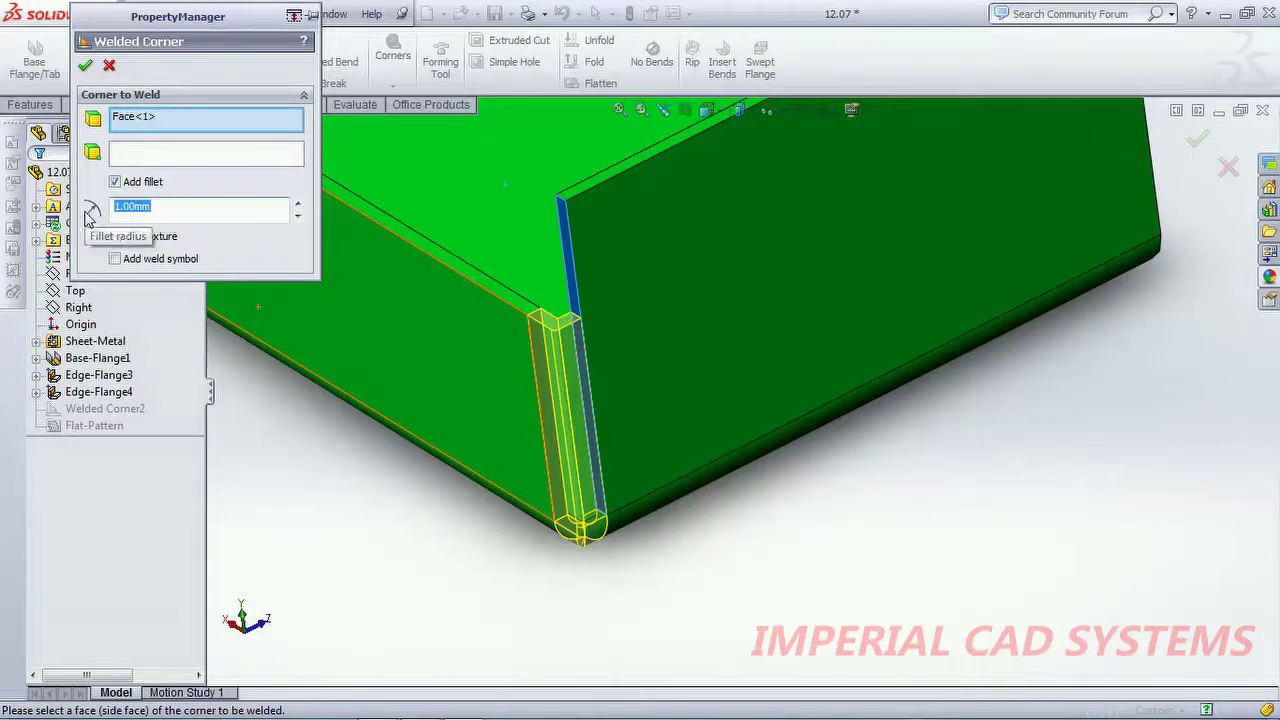
{"action": "type", "text": "3"}
{"action": "key", "text": "Return"}
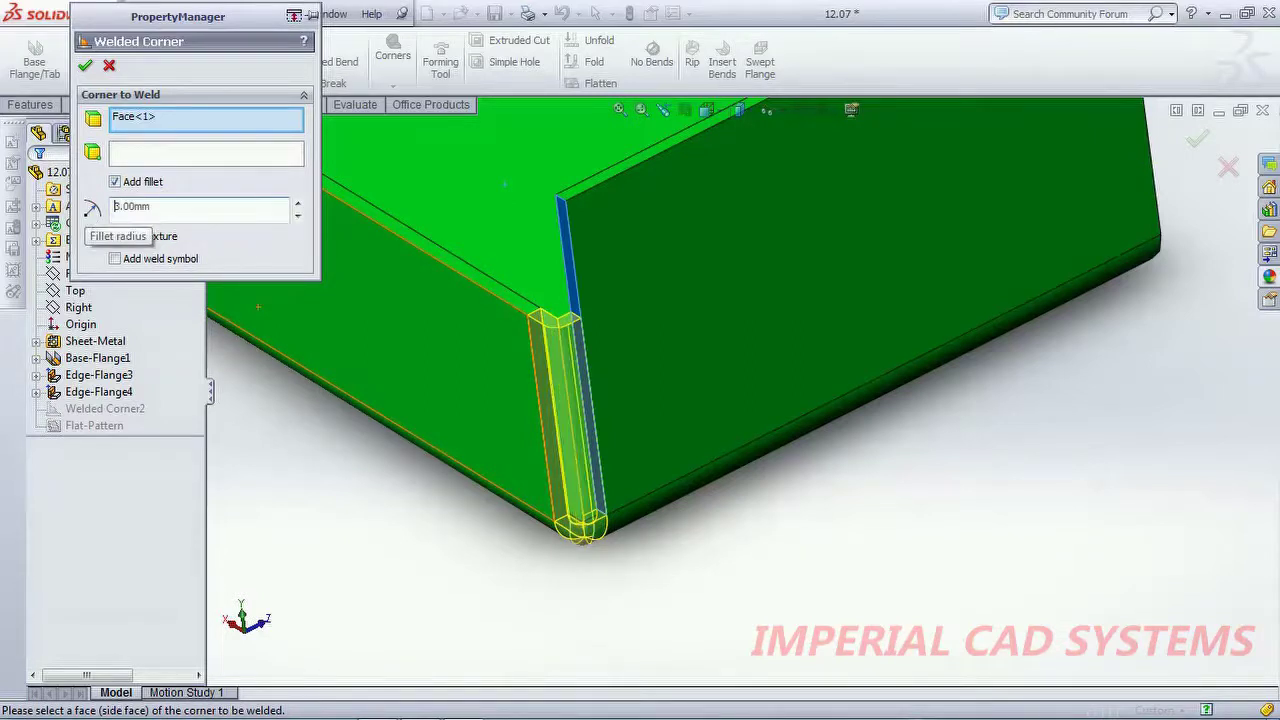
{"action": "left_click", "coordinate": [85, 65]}
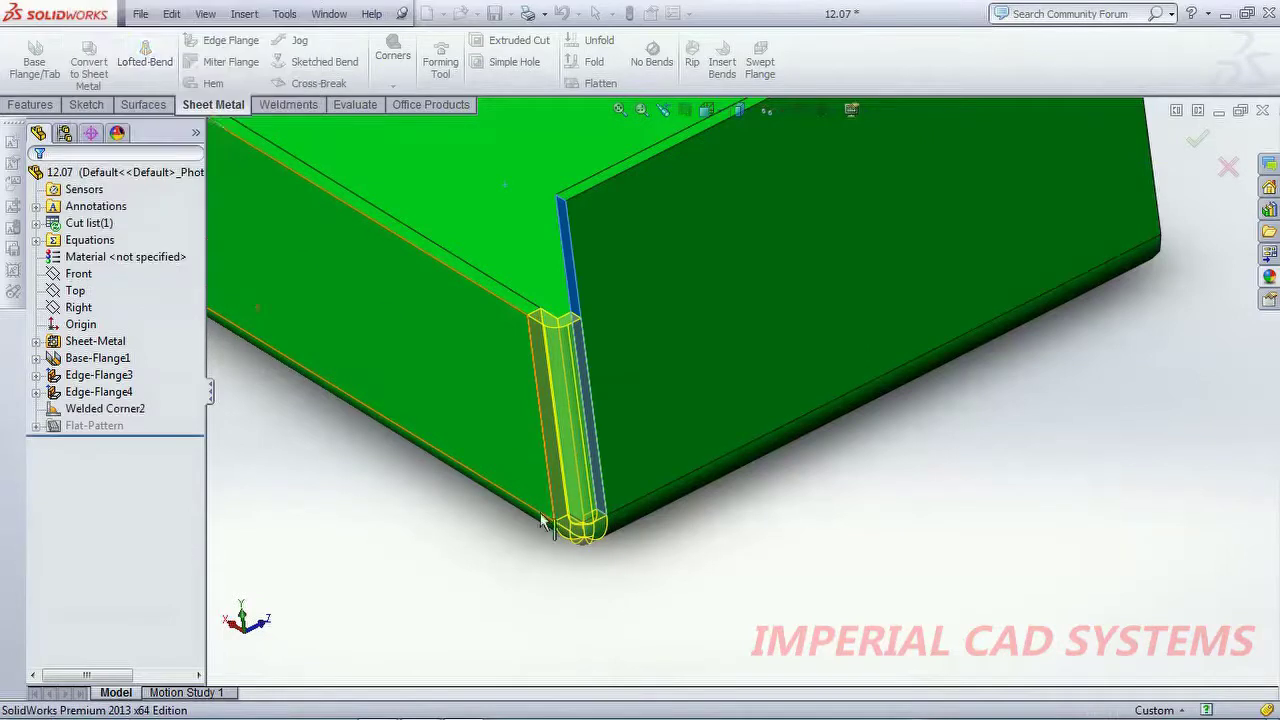
Inspect the rounded weld up close and check which corner commands are available while the welded corner exists.
{"action": "scroll", "coordinate": [642, 507], "scroll_direction": "down", "scroll_amount": 1}
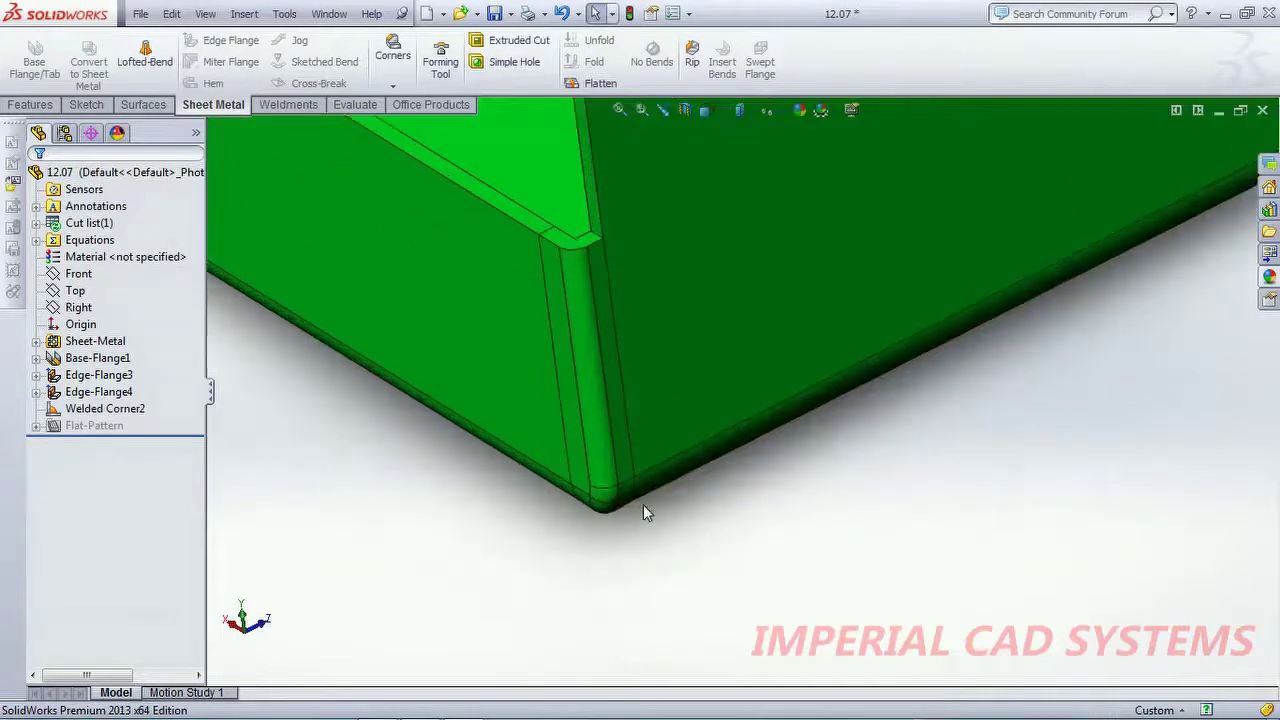
{"action": "scroll", "coordinate": [643, 505], "scroll_direction": "up", "scroll_amount": 2}
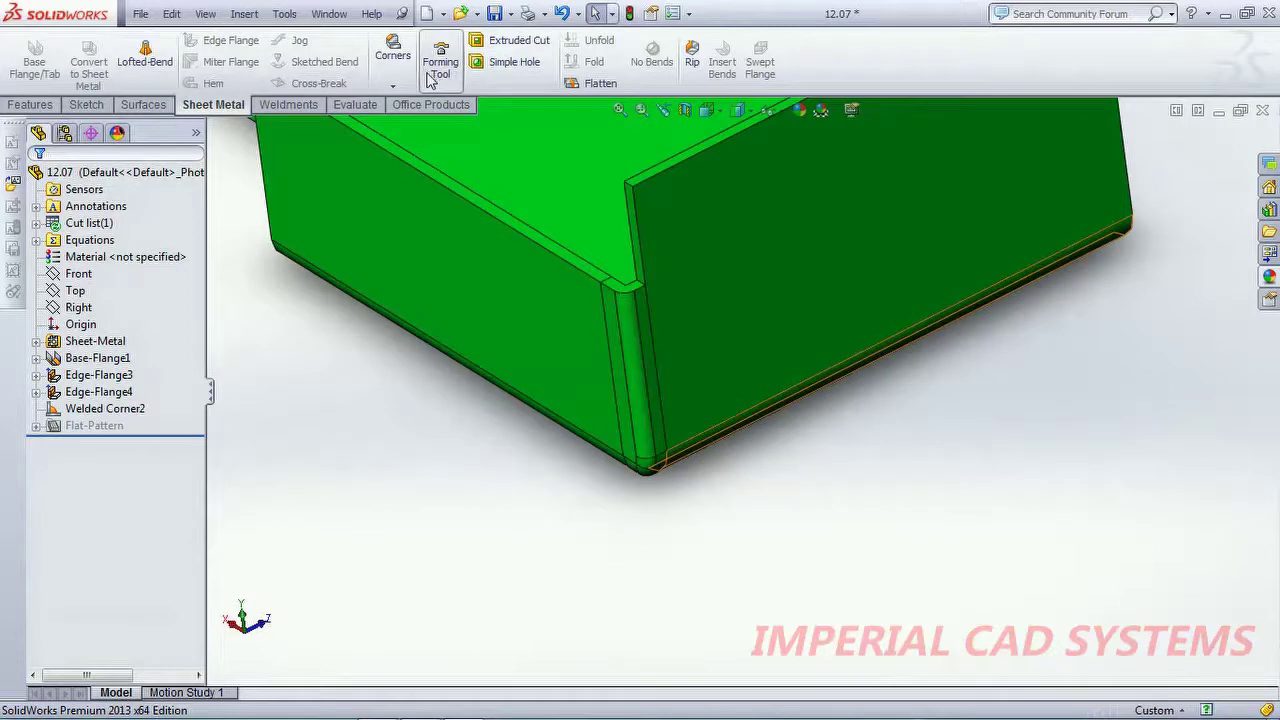
{"action": "left_click", "coordinate": [392, 85]}
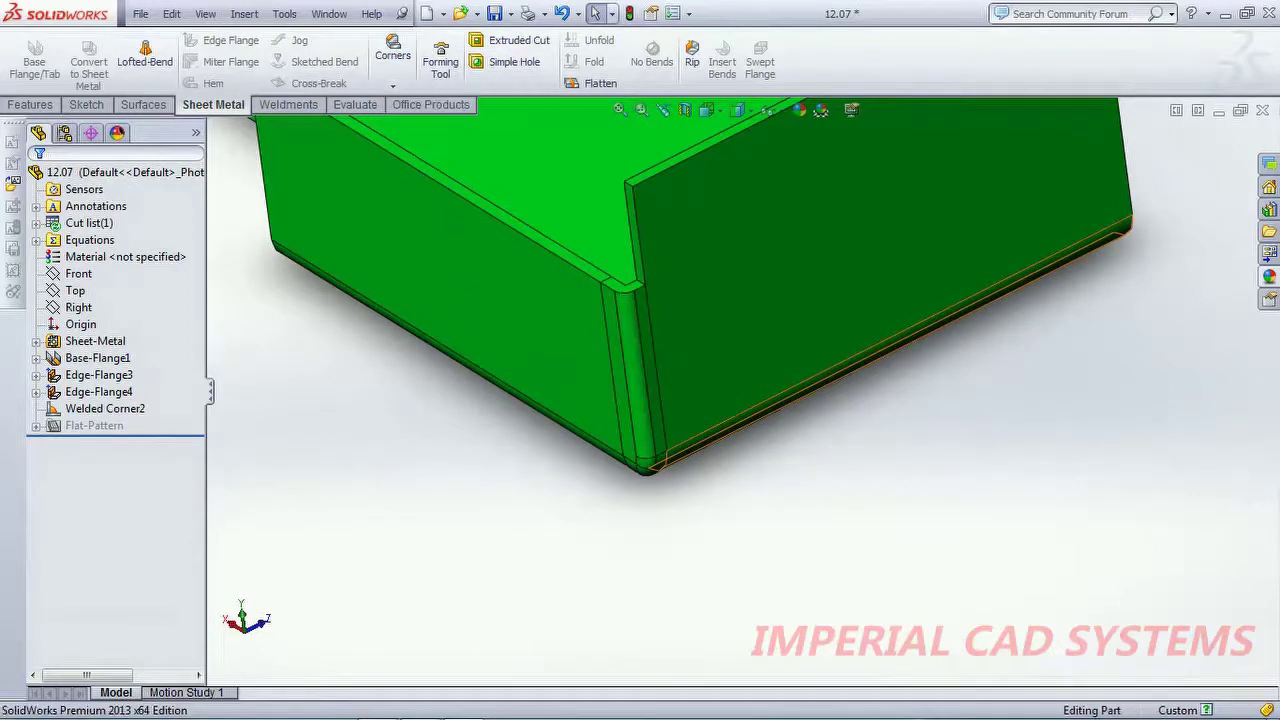
{"action": "left_click", "coordinate": [138, 409]}
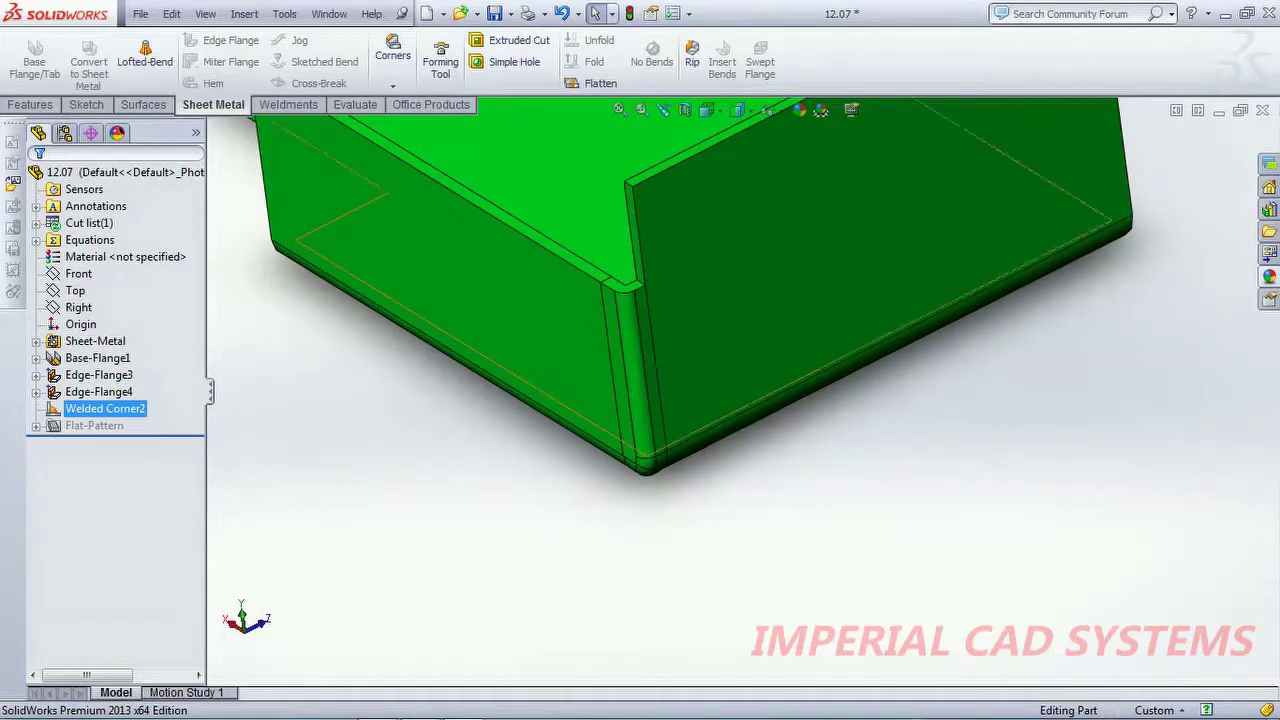
{"action": "left_click", "coordinate": [663, 301]}
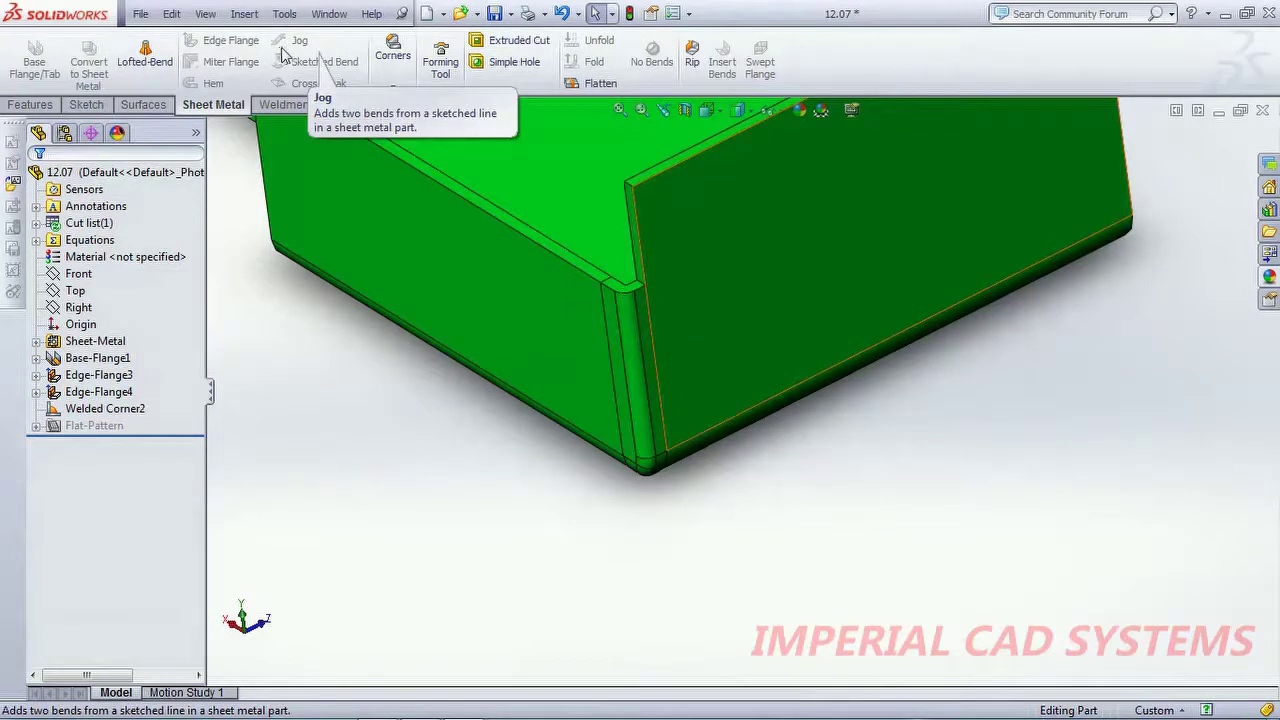
{"action": "left_click", "coordinate": [609, 300]}
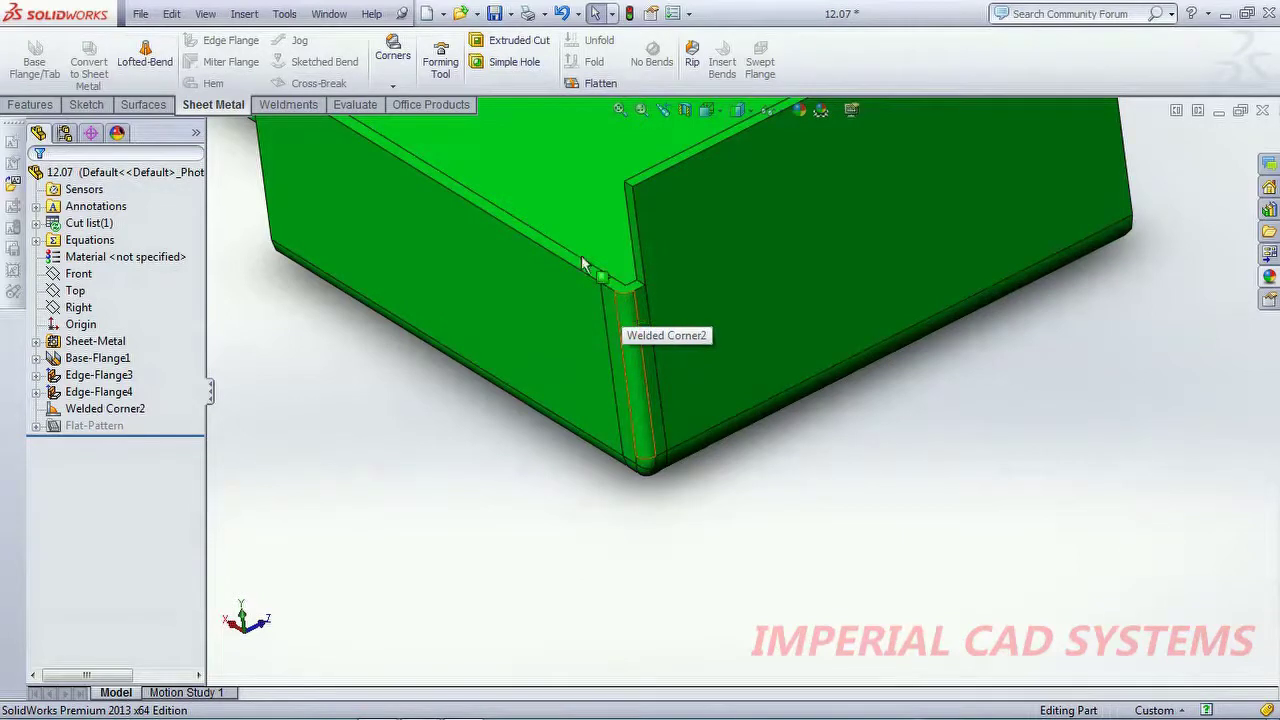
{"action": "left_click", "coordinate": [392, 84]}
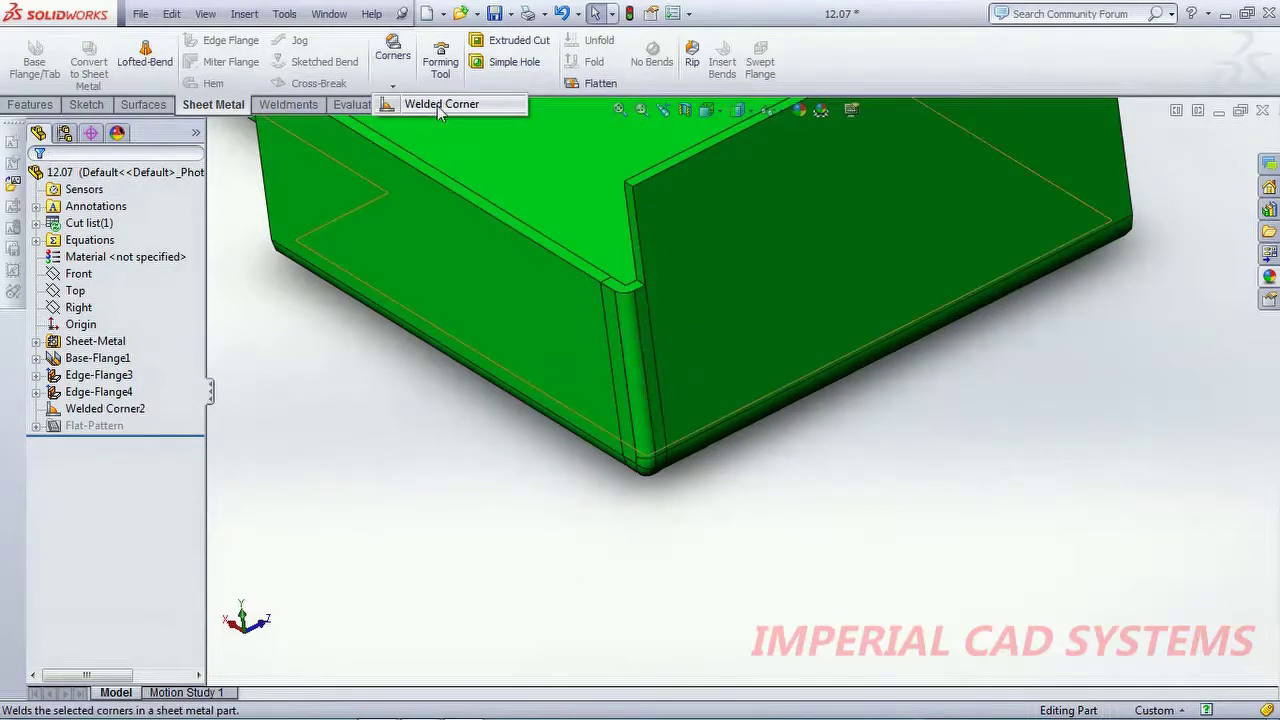
{"action": "left_click", "coordinate": [317, 391]}
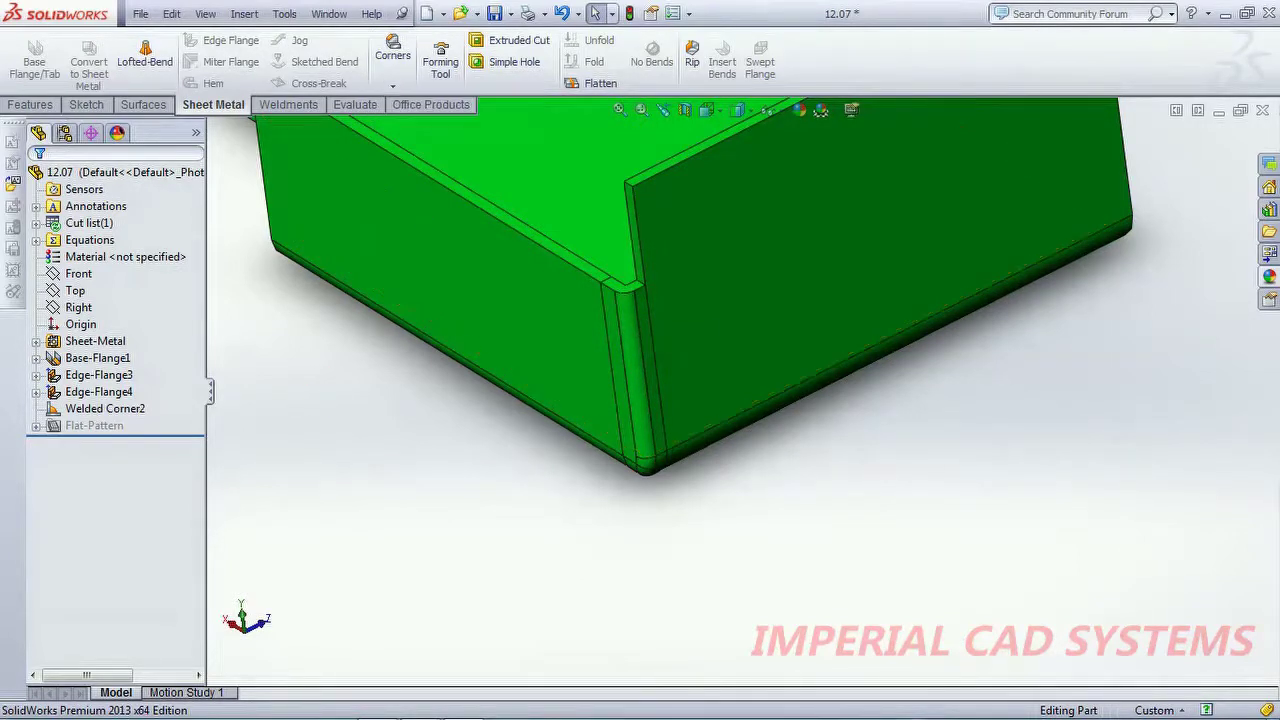
Delete the welded corner and check which corner commands are available for the unwelded part.
{"action": "right_click", "coordinate": [136, 410]}
{"action": "left_click", "coordinate": [185, 498]}
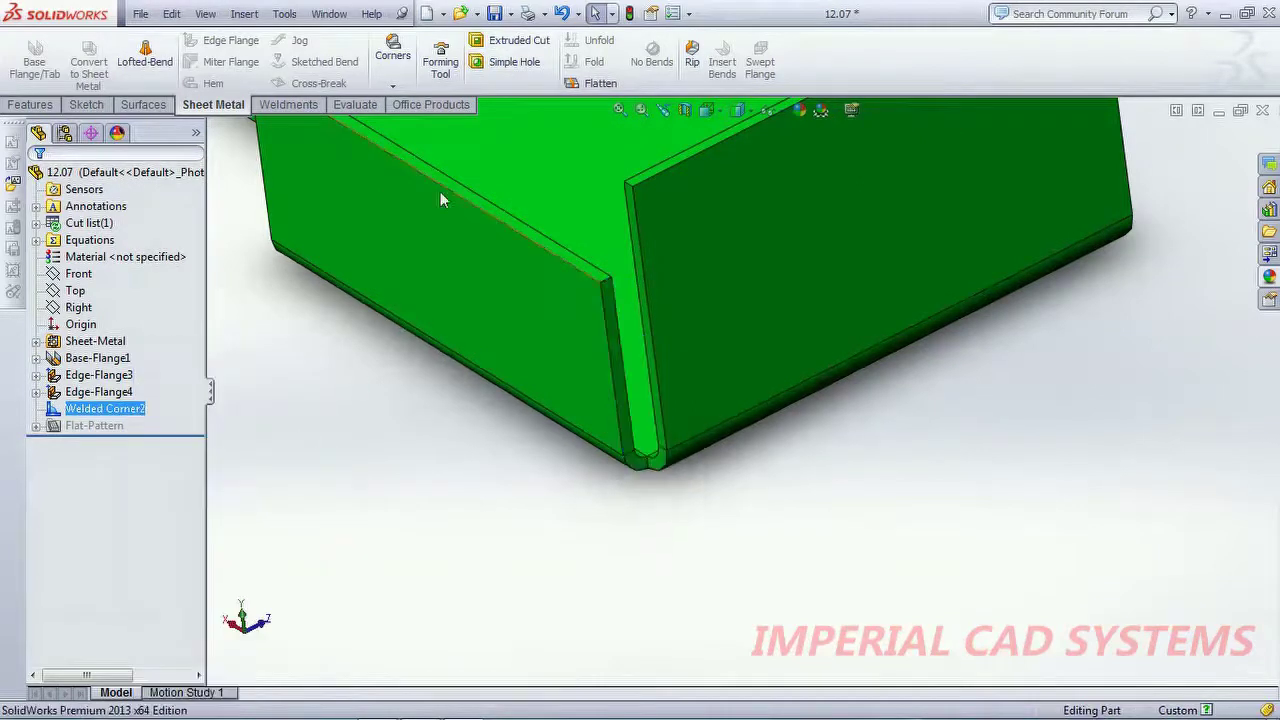
{"action": "left_click", "coordinate": [392, 86]}
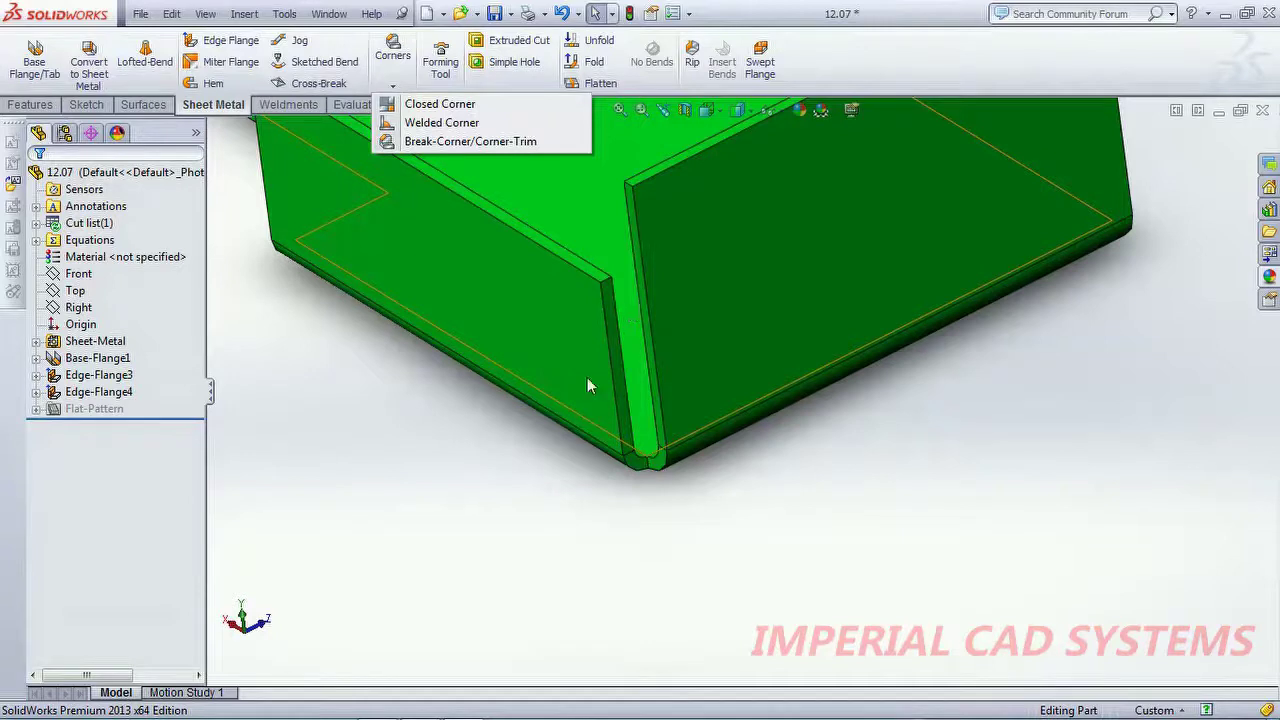
{"action": "left_click", "coordinate": [314, 466]}
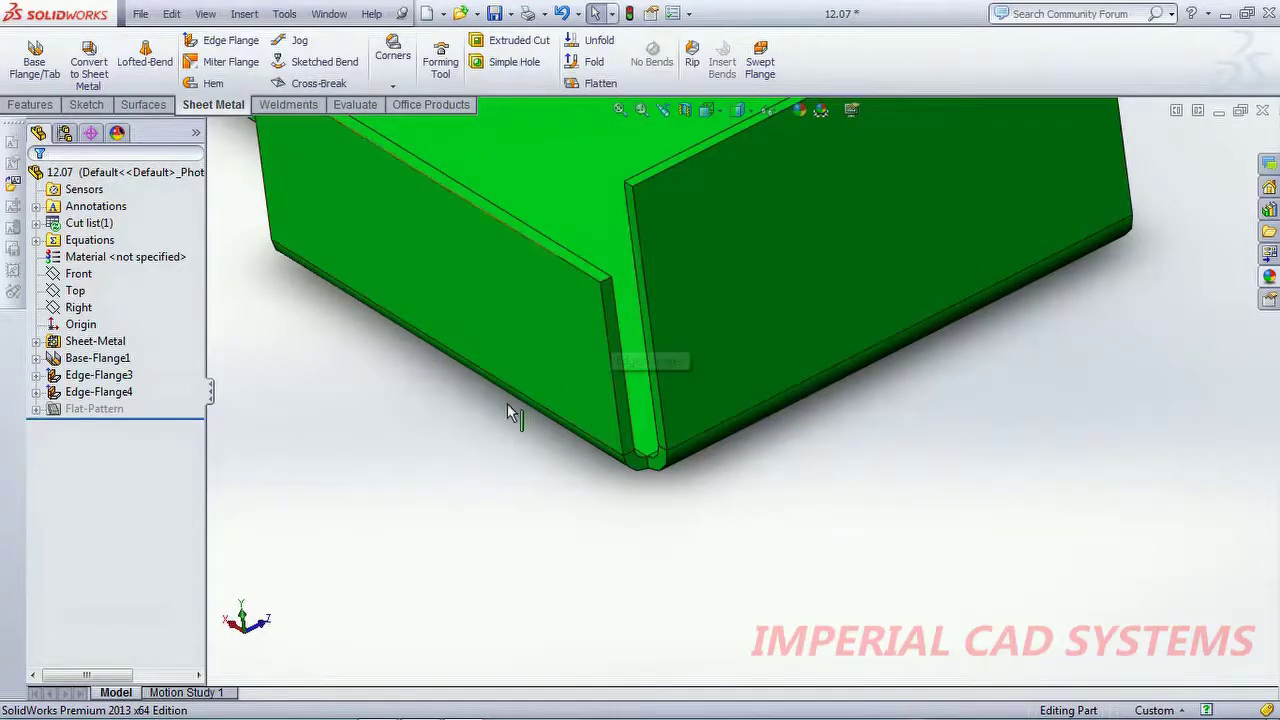
{"action": "scroll", "coordinate": [382, 342], "scroll_direction": "up", "scroll_amount": 2}
{"action": "scroll", "coordinate": [384, 342], "scroll_direction": "down", "scroll_amount": 2}
{"action": "scroll", "coordinate": [921, 171], "scroll_direction": "up", "scroll_amount": 1}
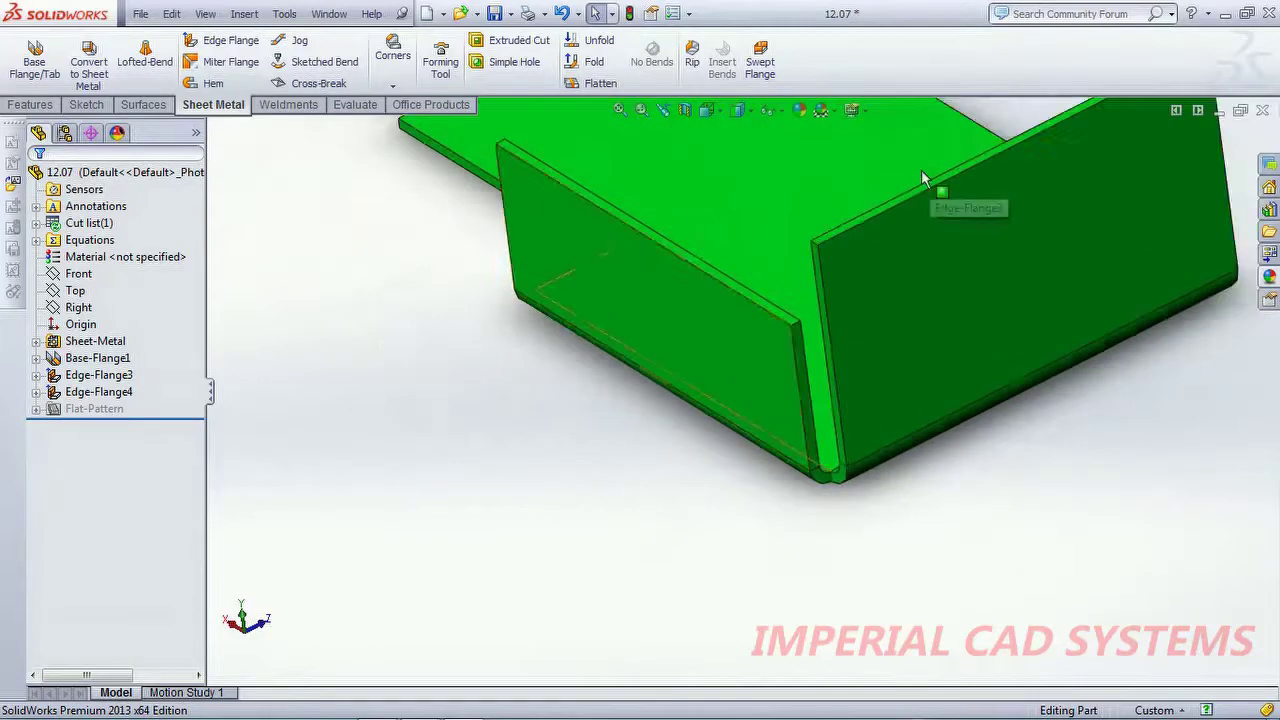
{"action": "scroll", "coordinate": [920, 172], "scroll_direction": "down", "scroll_amount": 1}
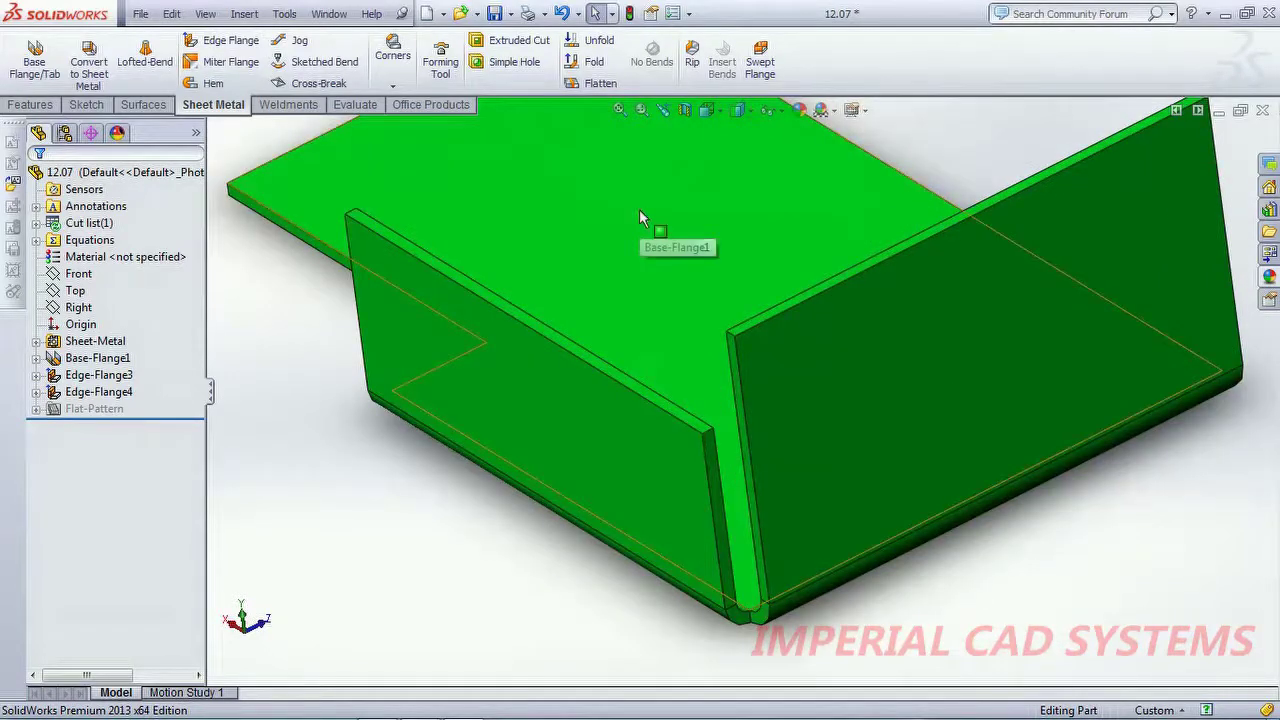